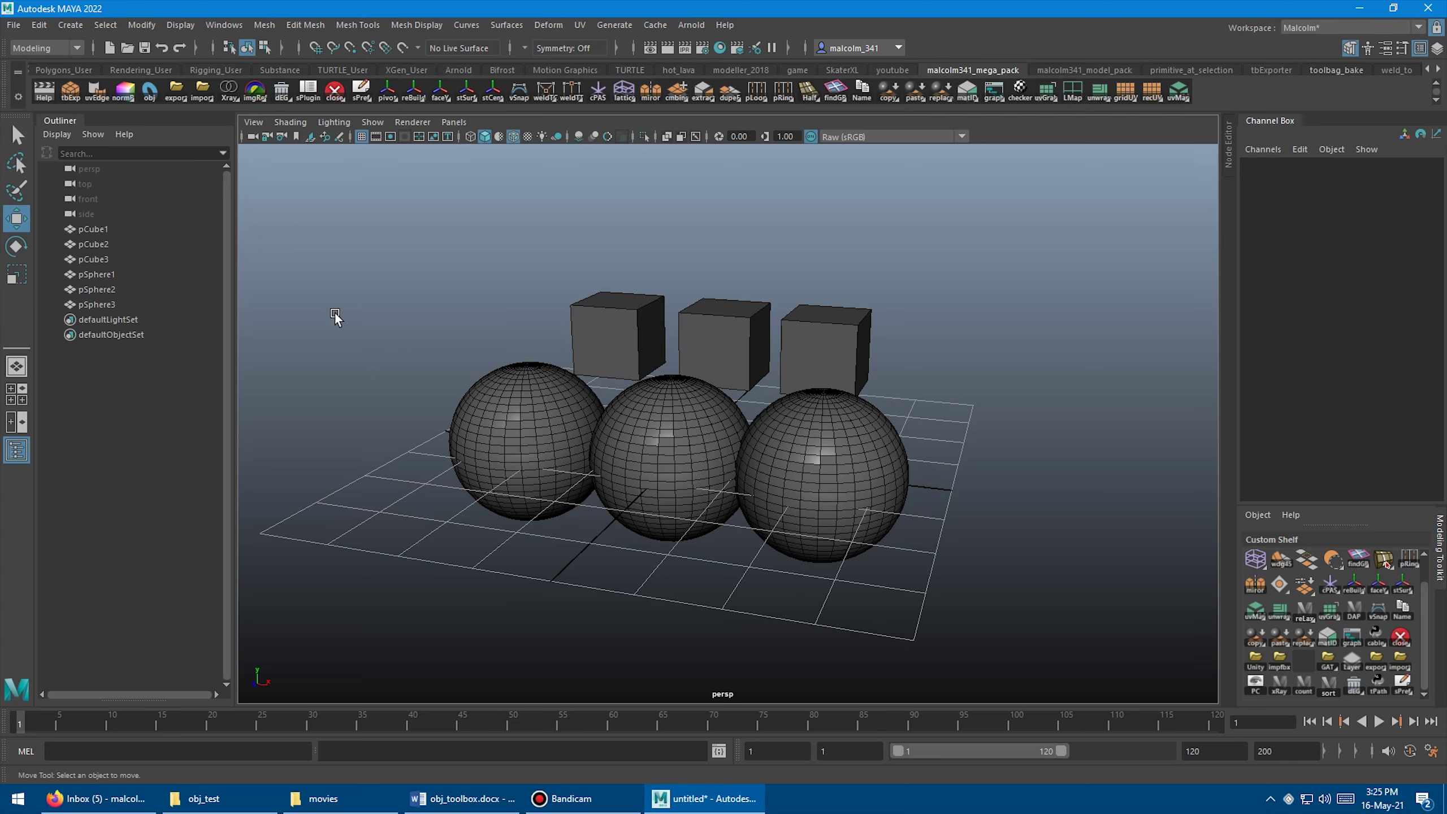
# Open the objHandler toolbox and turn on one file per mesh, triangulation and combine meshes.
pyautogui.click(149, 91)
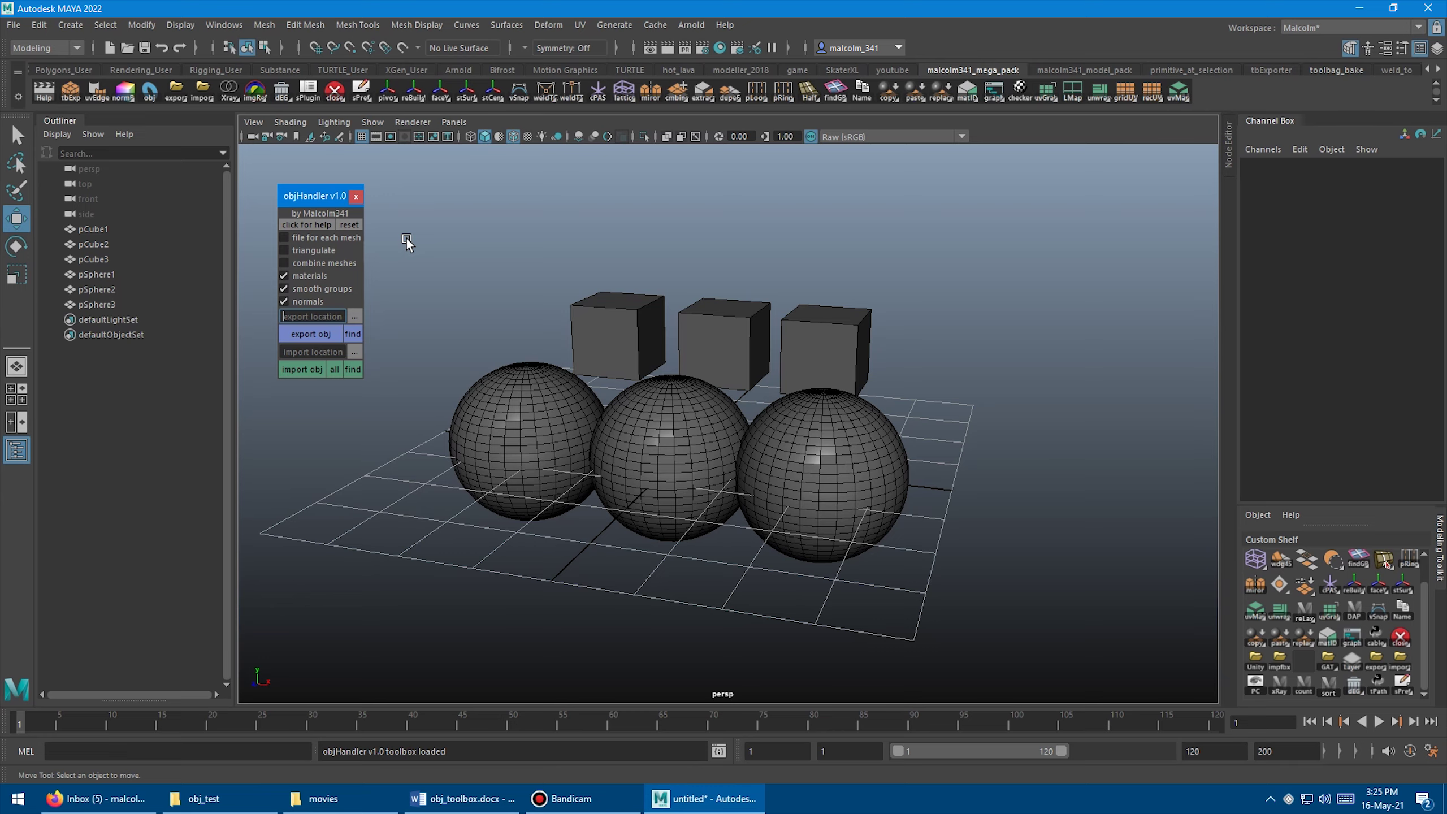
pyautogui.click(323, 263)
pyautogui.click(302, 250)
pyautogui.click(302, 237)
# Enter test export and import locations, then reset all objHandler settings to defaults.
pyautogui.click(301, 290)
pyautogui.write('dfdss')
pyautogui.click(324, 352)
pyautogui.write('ffds')
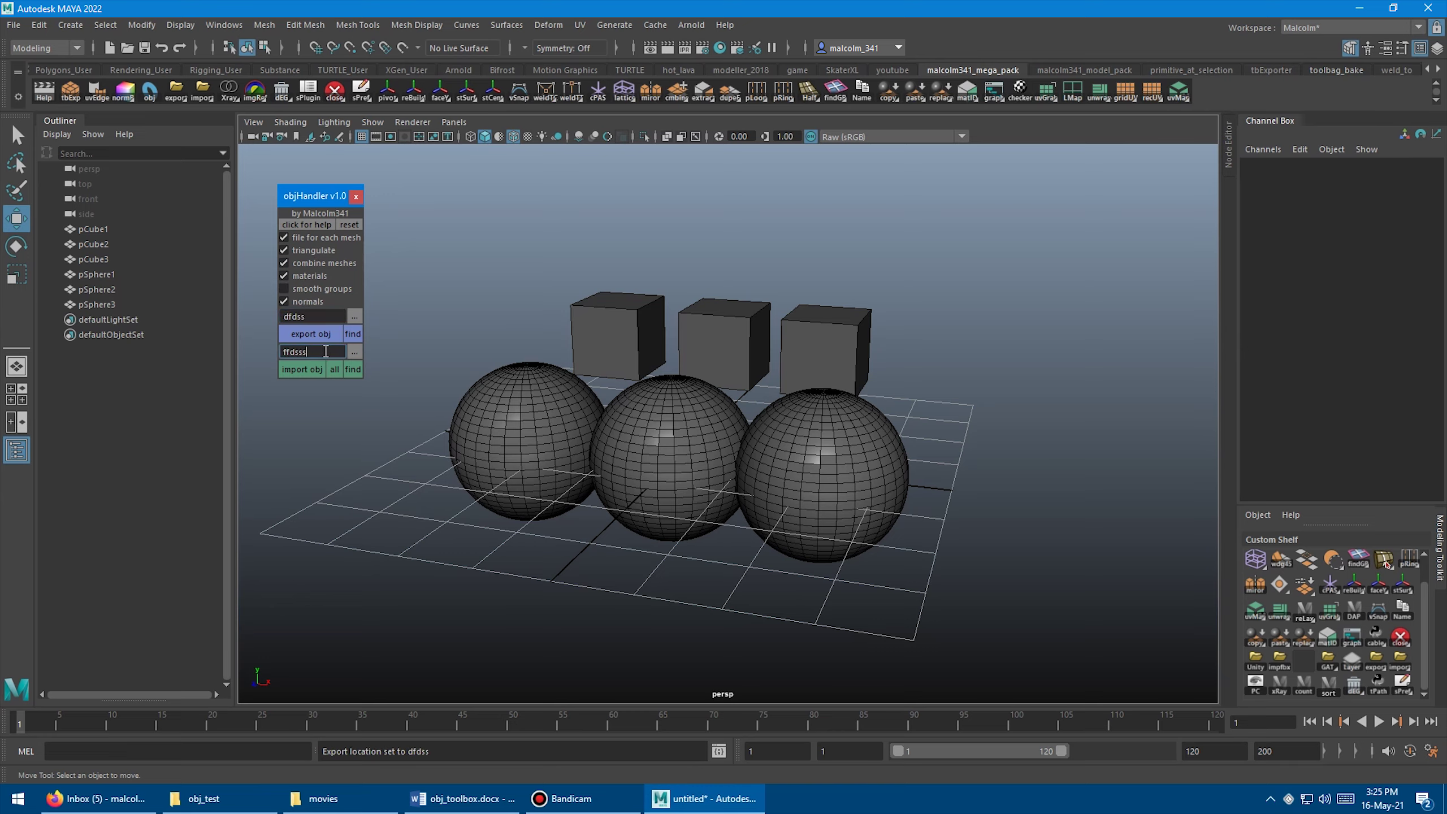
pyautogui.click(349, 224)
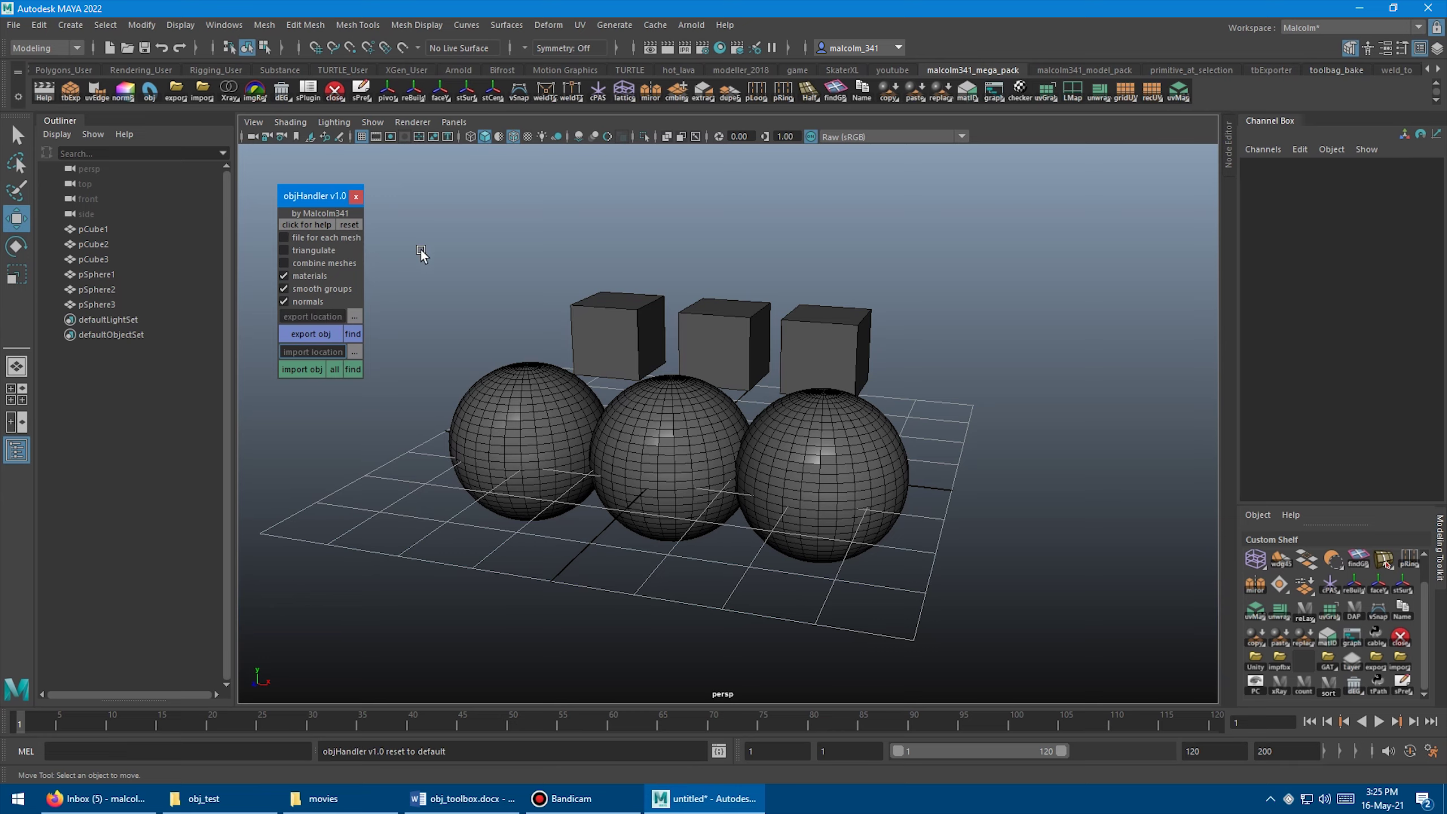
# Return focus to the perspective viewport.
pyautogui.click(432, 235)
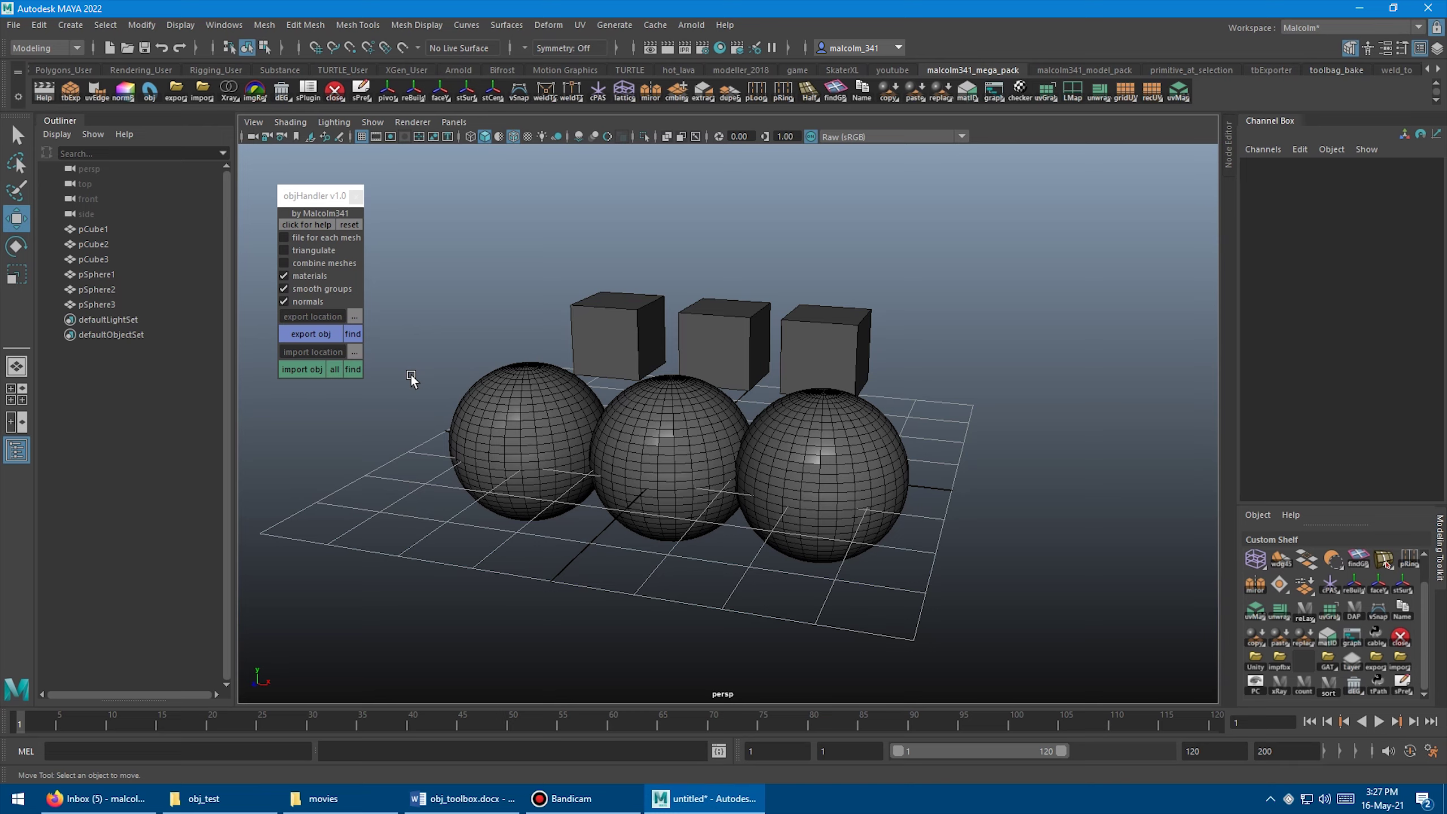
pyautogui.keyDown('alt'); pyautogui.moveTo(411, 377); pyautogui.dragTo(508, 233); pyautogui.keyUp('alt')
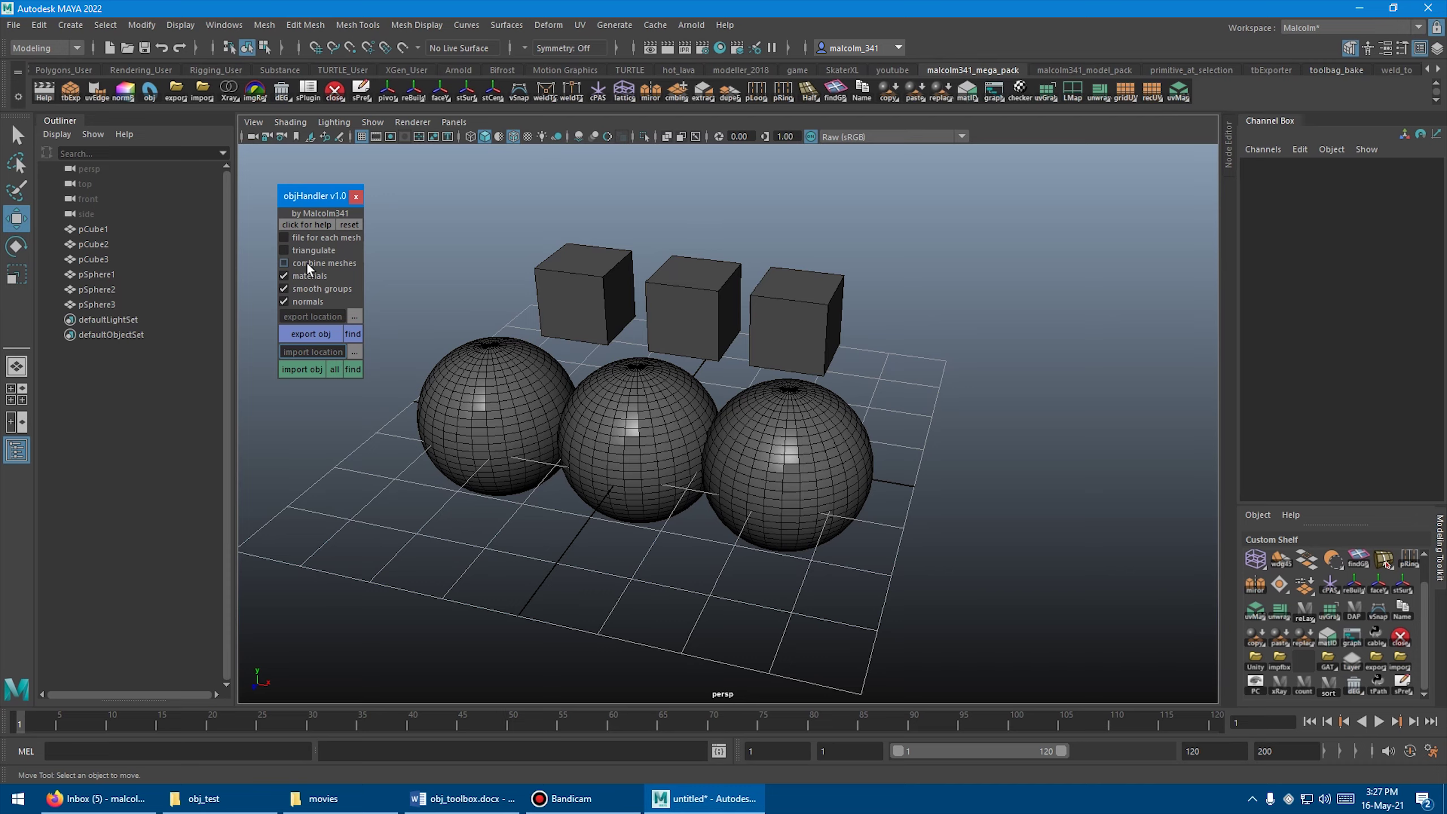
pyautogui.click(513, 390)
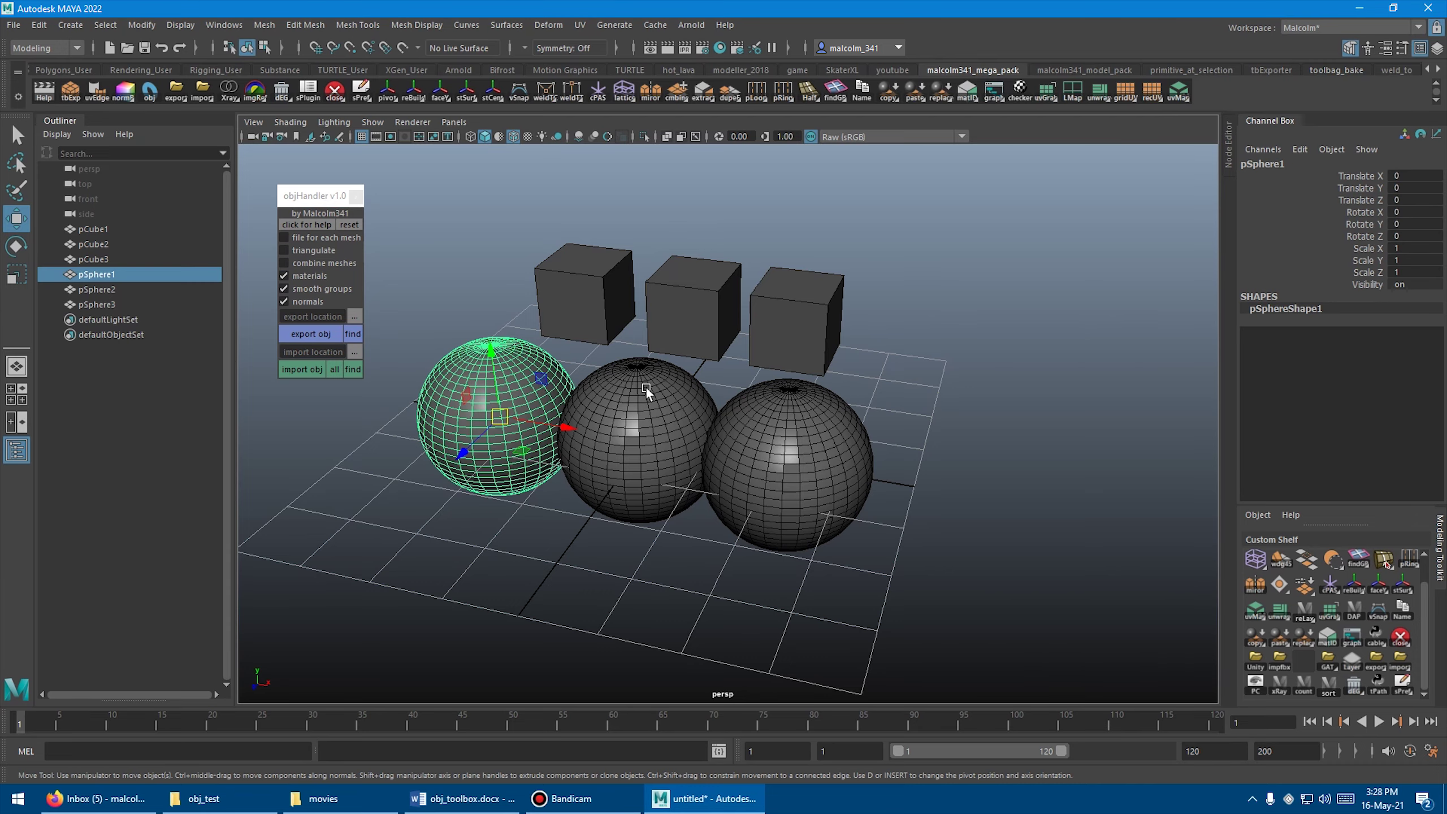
pyautogui.click(647, 387)
pyautogui.click(780, 412)
pyautogui.click(642, 379)
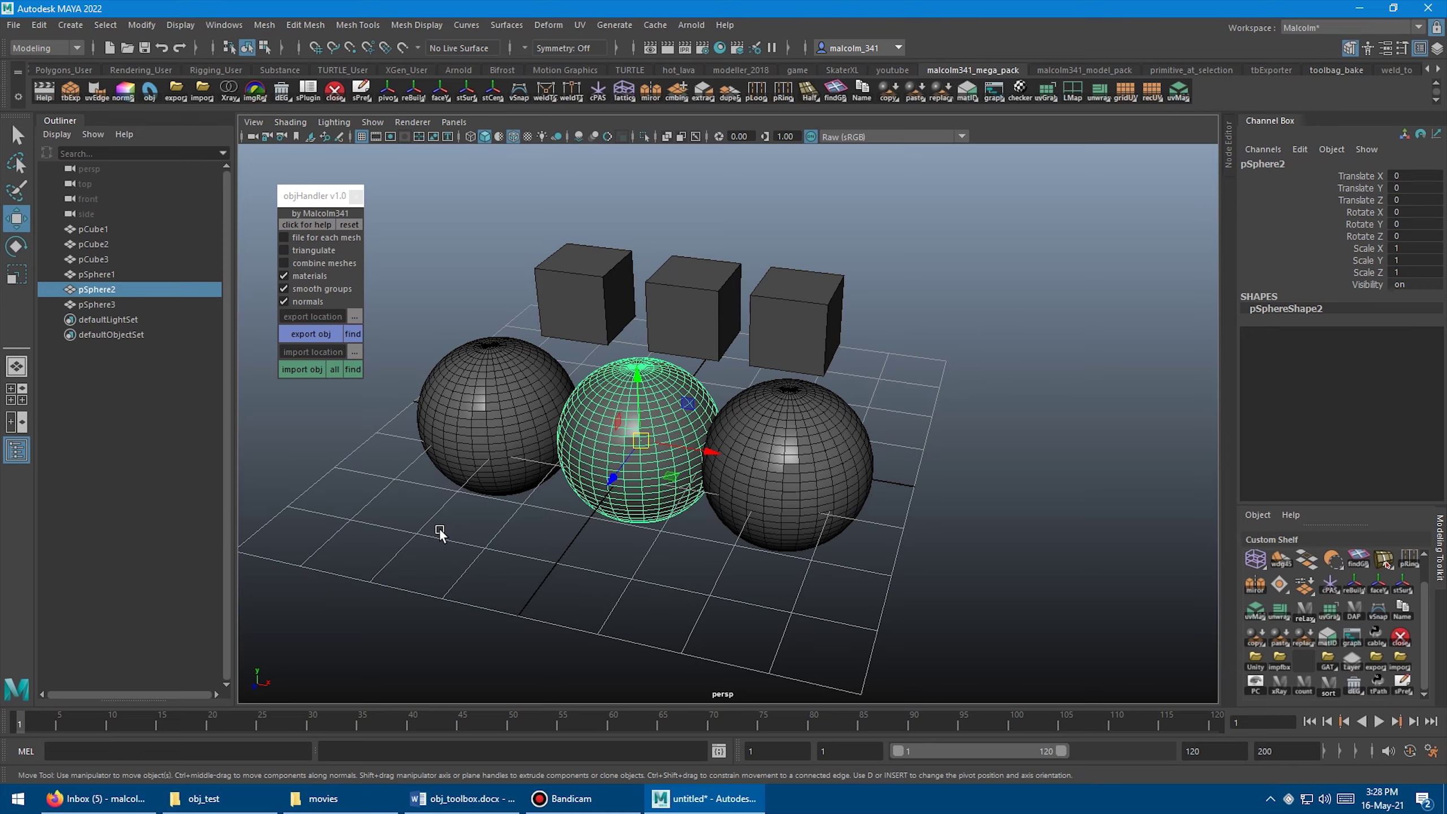
pyautogui.press('Left')
pyautogui.press('Right')
pyautogui.press('Right')
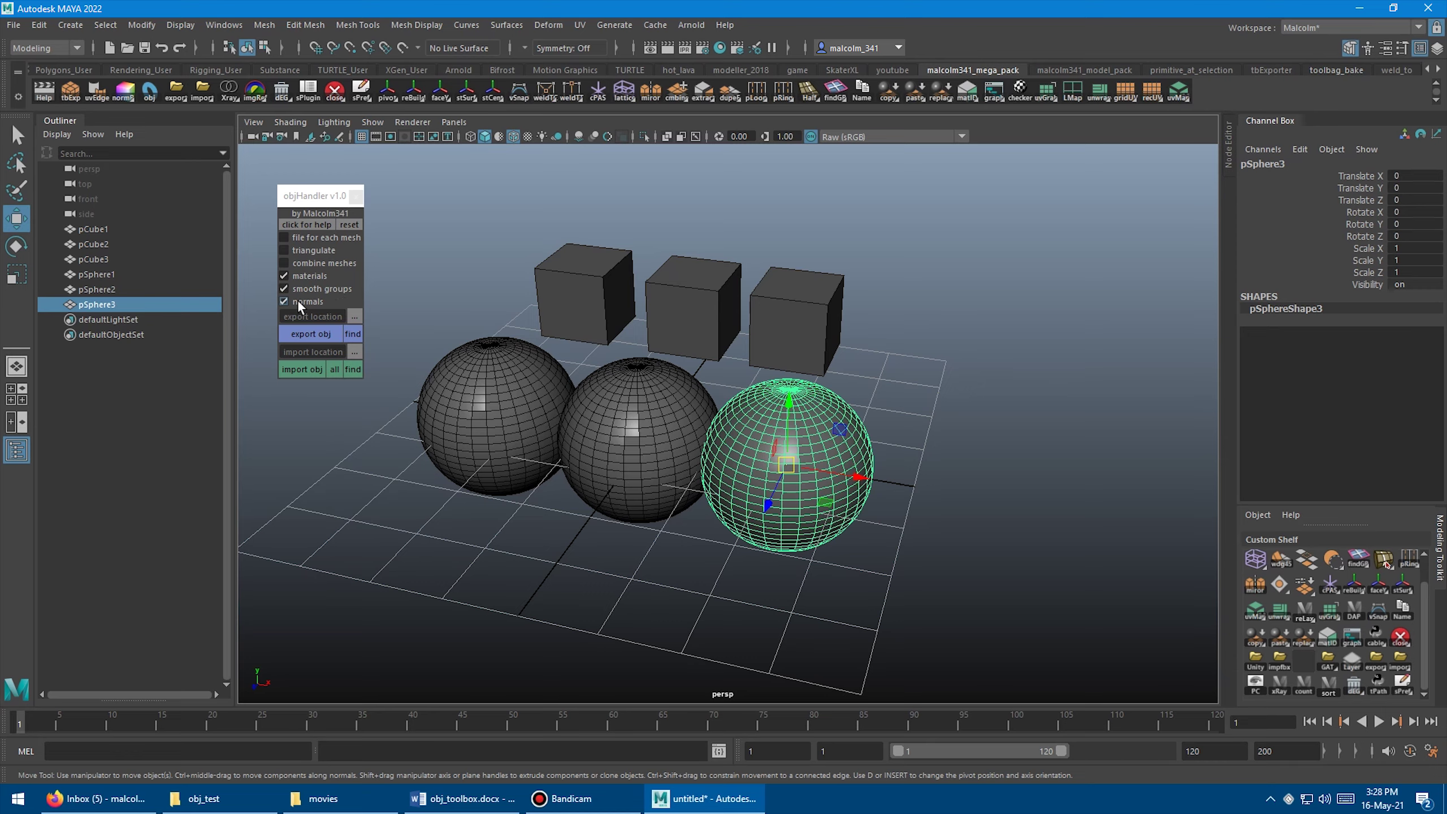
pyautogui.click(458, 279)
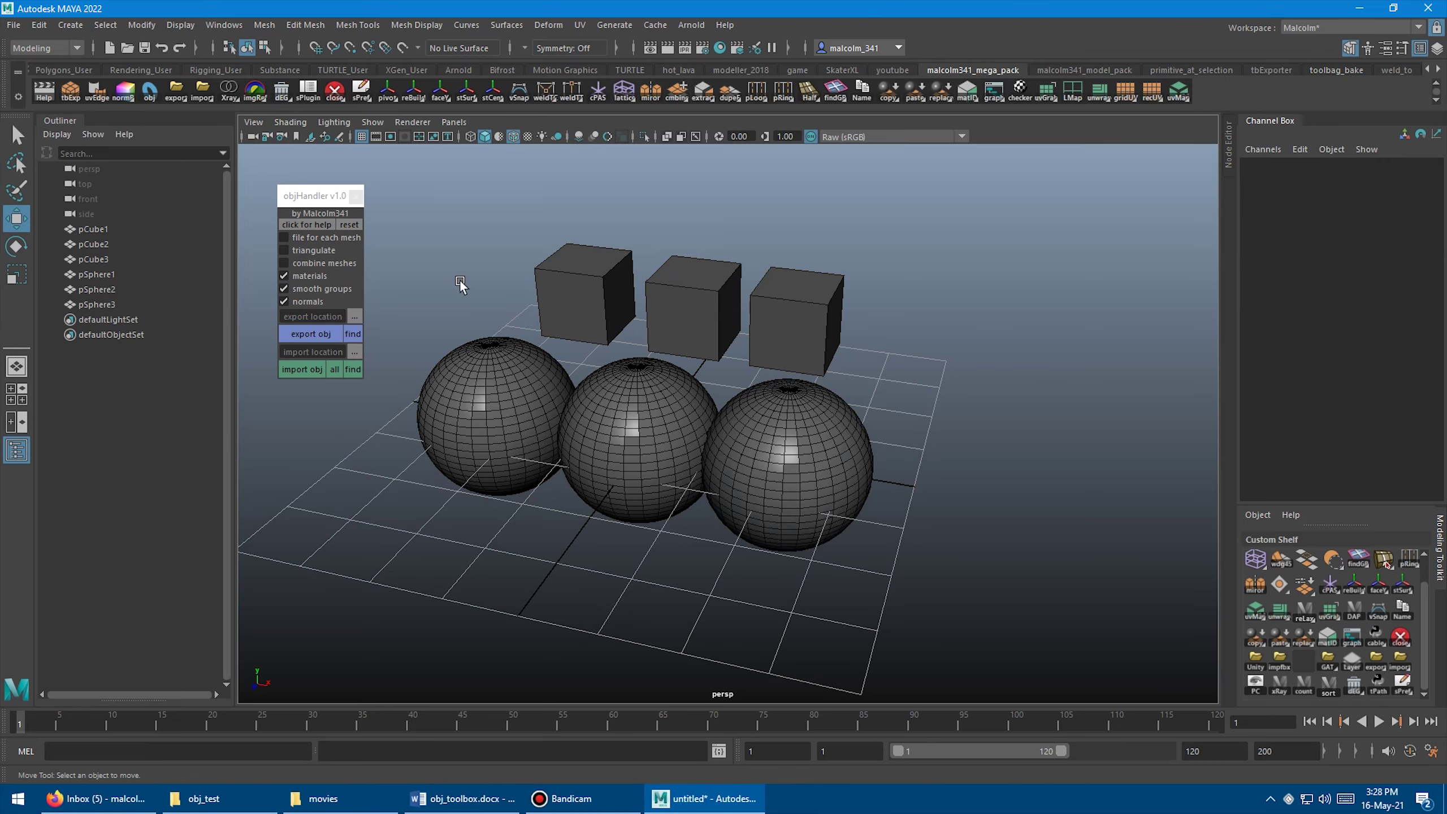
# Select all six cubes and spheres, pCube1 through pSphere3, in the Outliner.
pyautogui.keyDown('alt'); pyautogui.moveTo(461, 278); pyautogui.dragTo(453, 273); pyautogui.keyUp('alt')
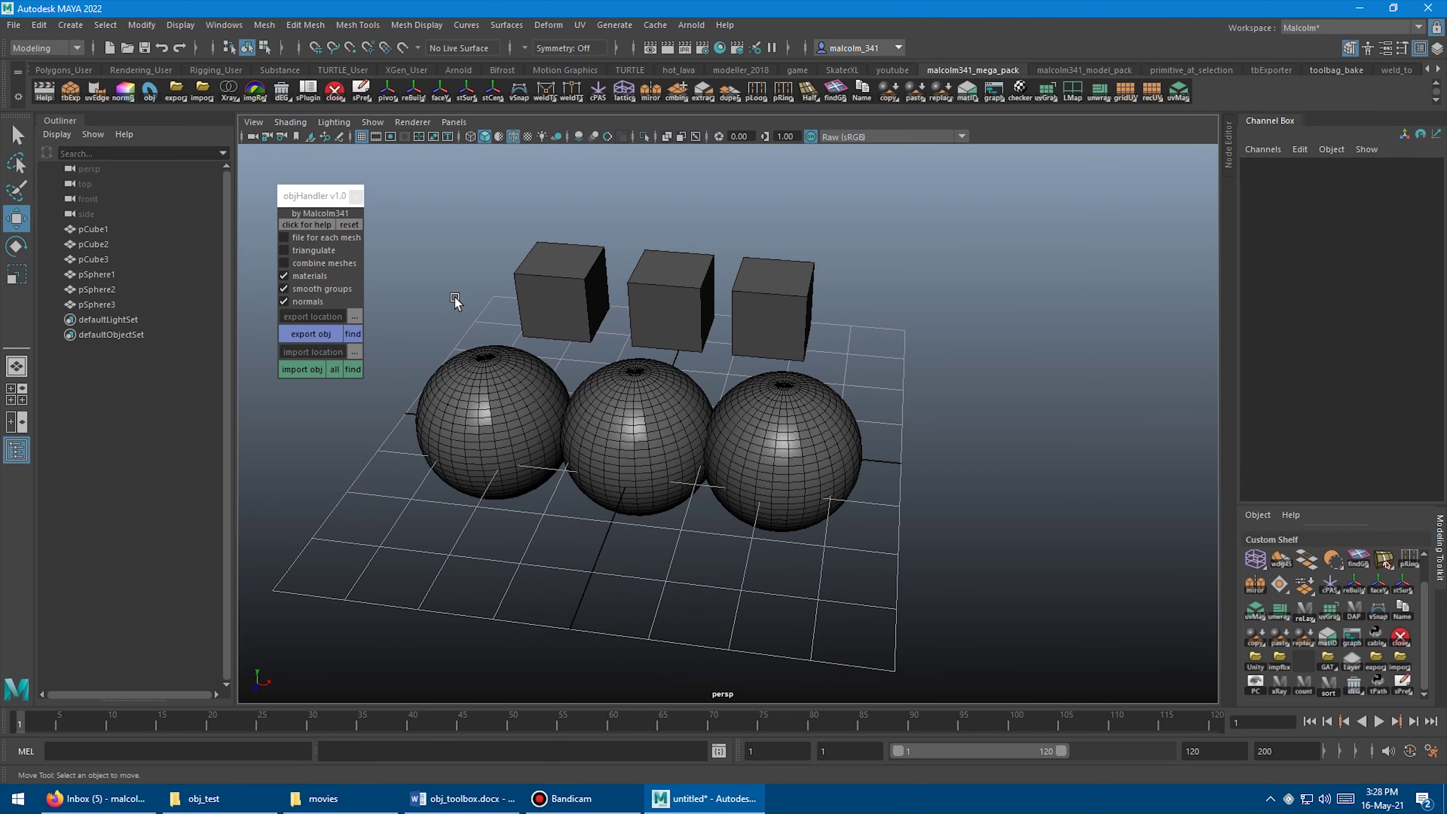
pyautogui.press('q')
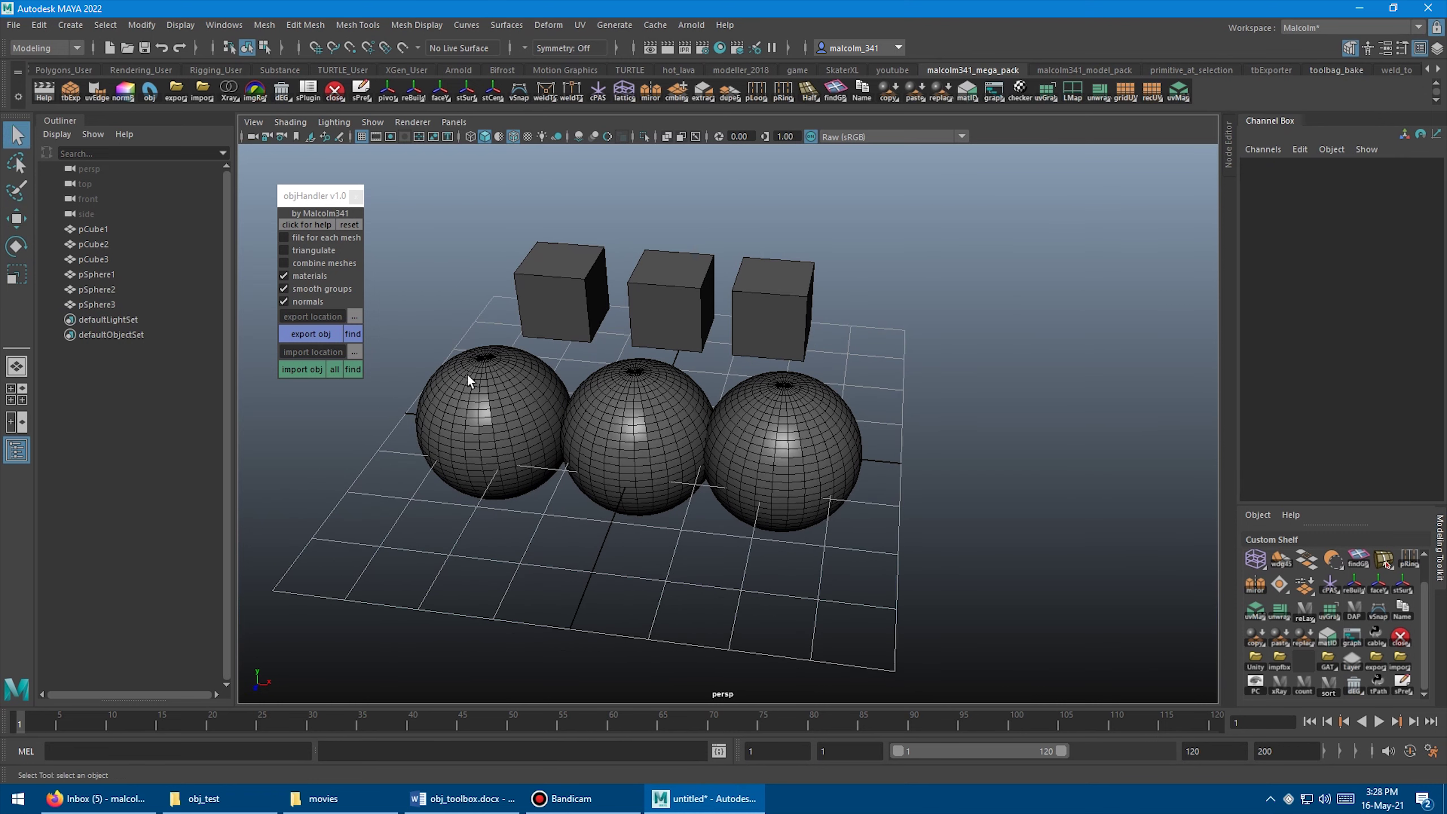
pyautogui.moveTo(108, 229); pyautogui.dragTo(113, 303)
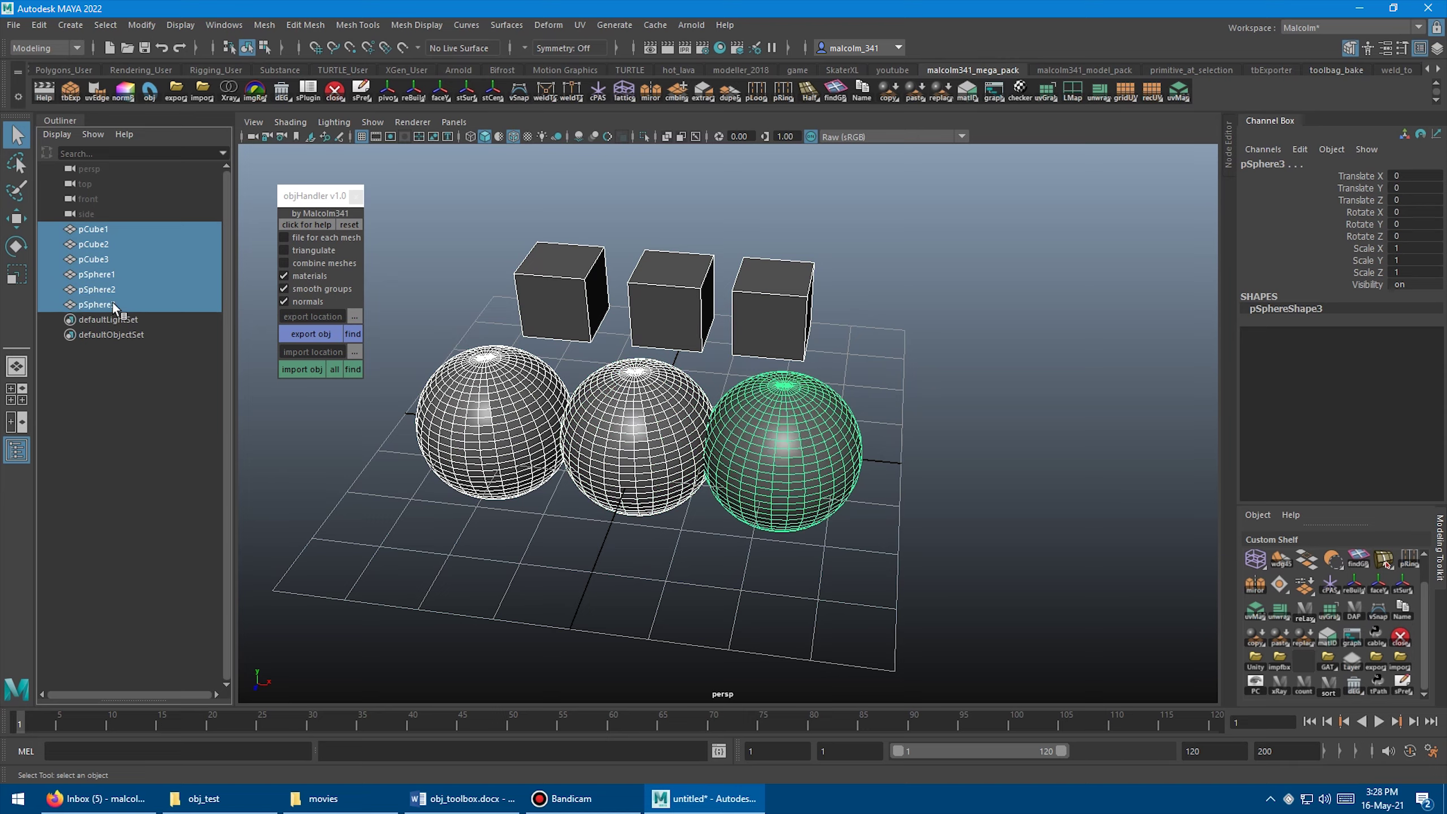
# Clear the objHandler export location and browse it to the Desktop obj_test folder.
pyautogui.click(305, 317)
pyautogui.write('dfadf')
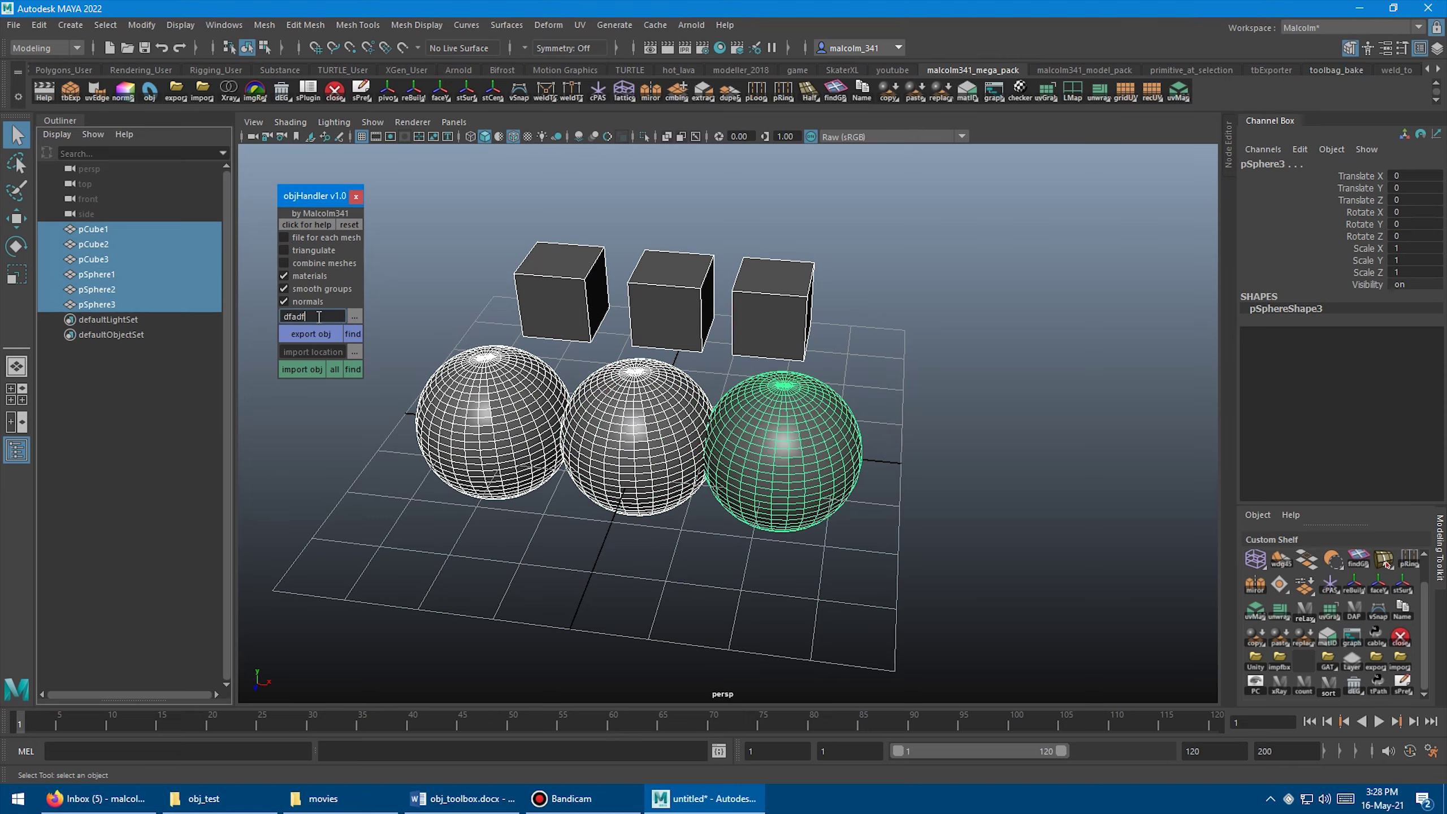
pyautogui.write('d')
pyautogui.press('Return')
pyautogui.press('BackSpace')
pyautogui.click(356, 317)
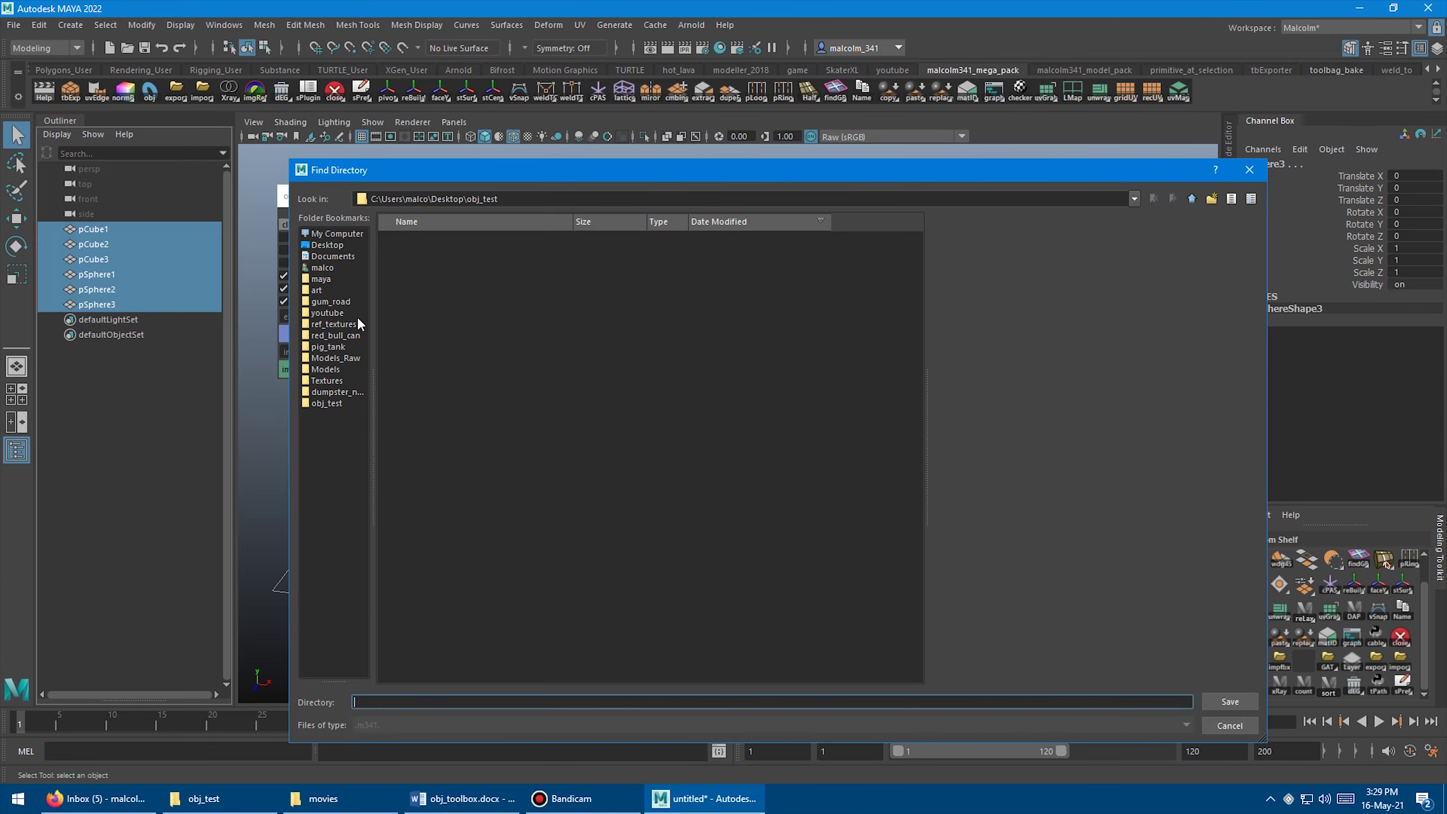
pyautogui.click(326, 403)
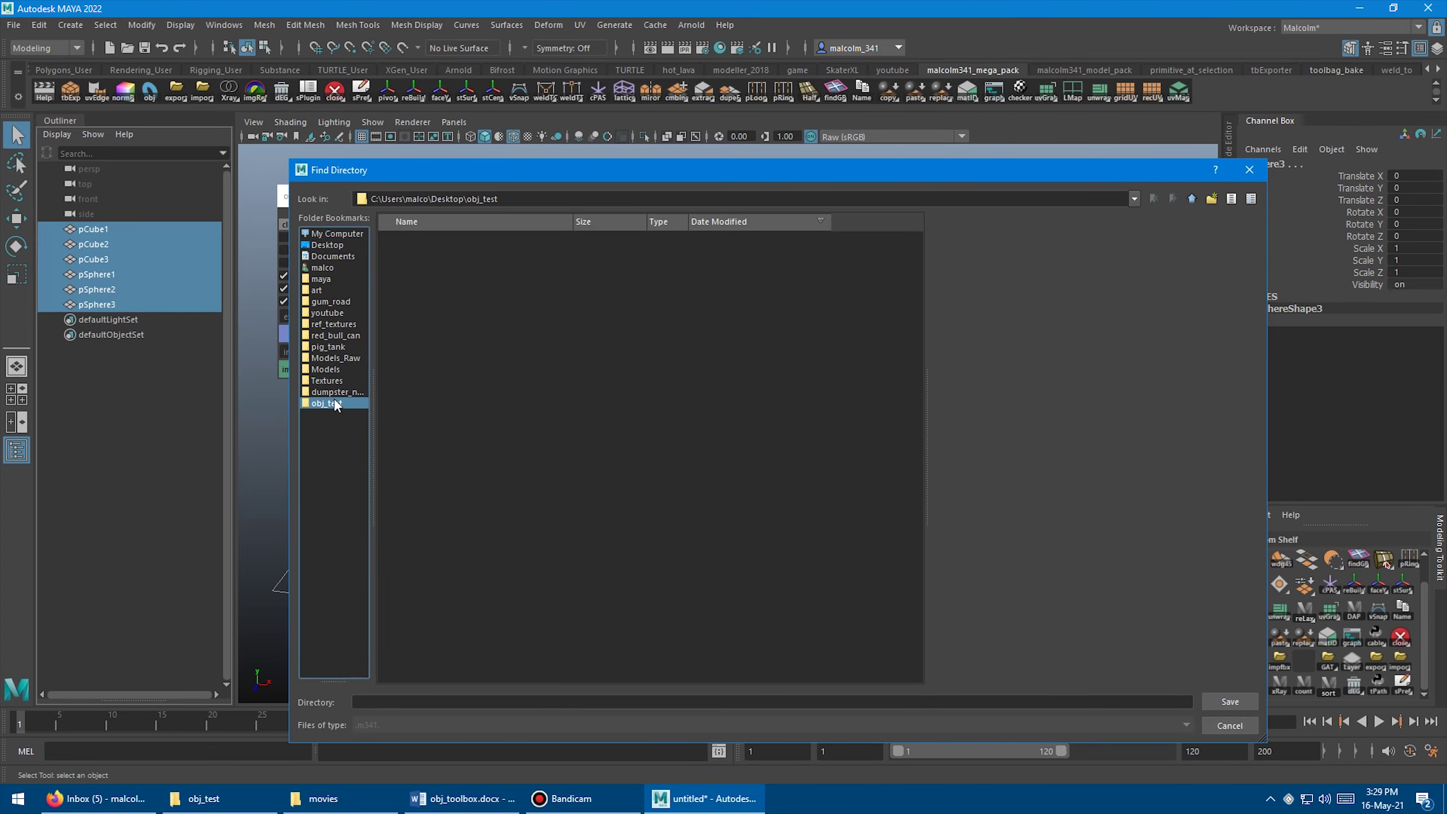
pyautogui.click(1229, 701)
pyautogui.click(309, 317)
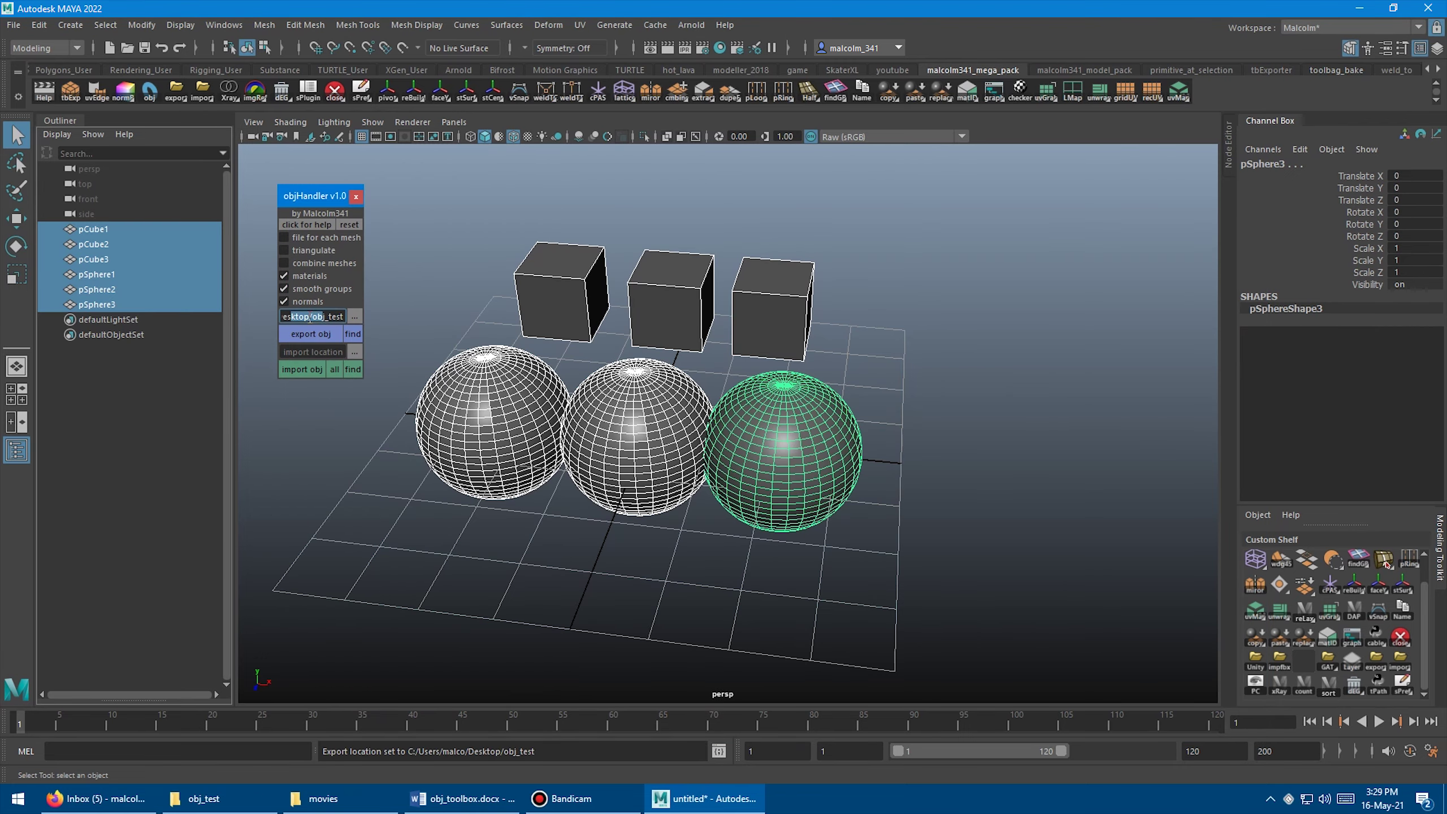
pyautogui.moveTo(309, 317); pyautogui.dragTo(245, 322)
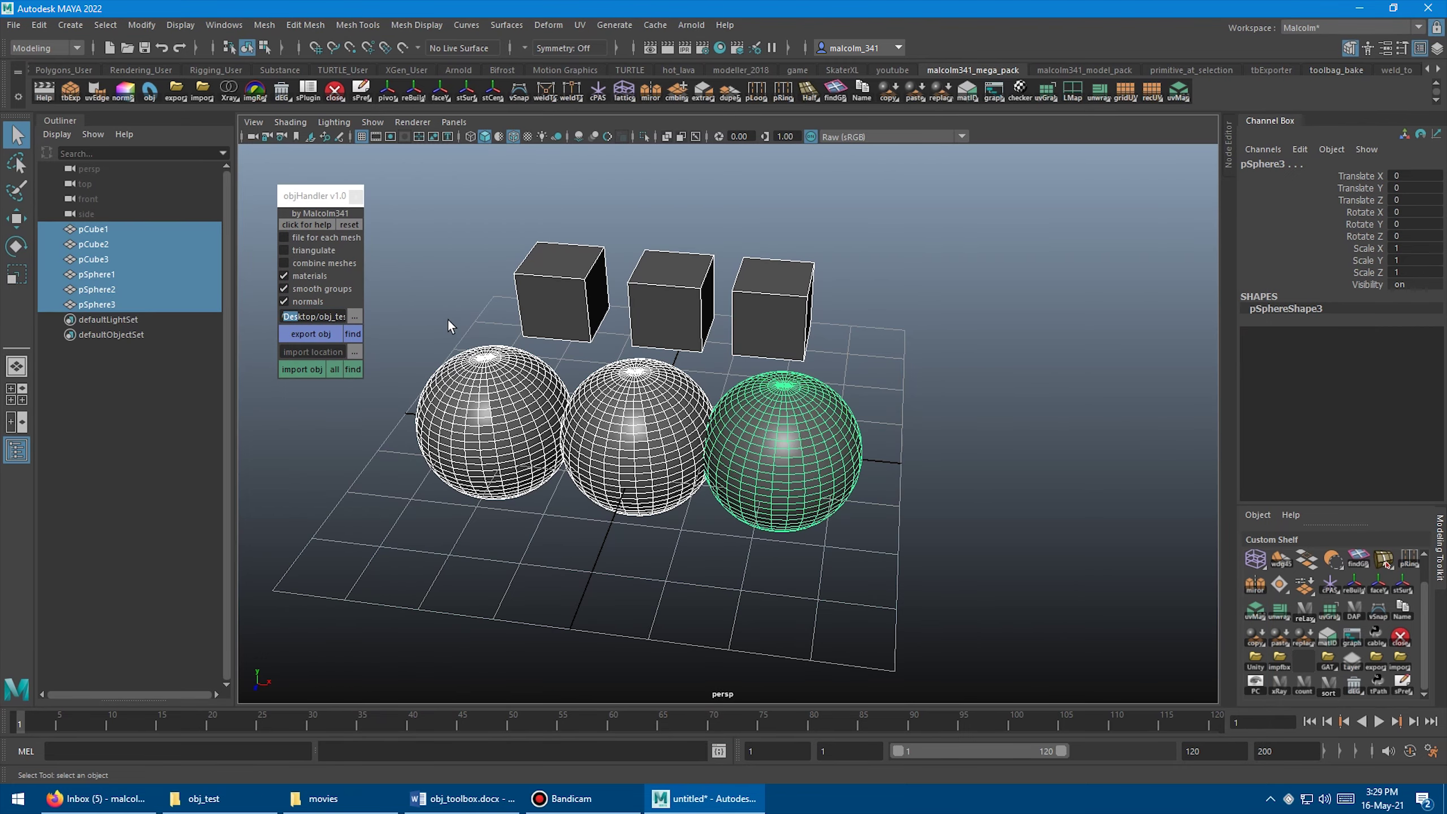
# Export the selection as OBJ and confirm pCube1.obj and pCube1.mtl appear in obj_test.
pyautogui.click(311, 333)
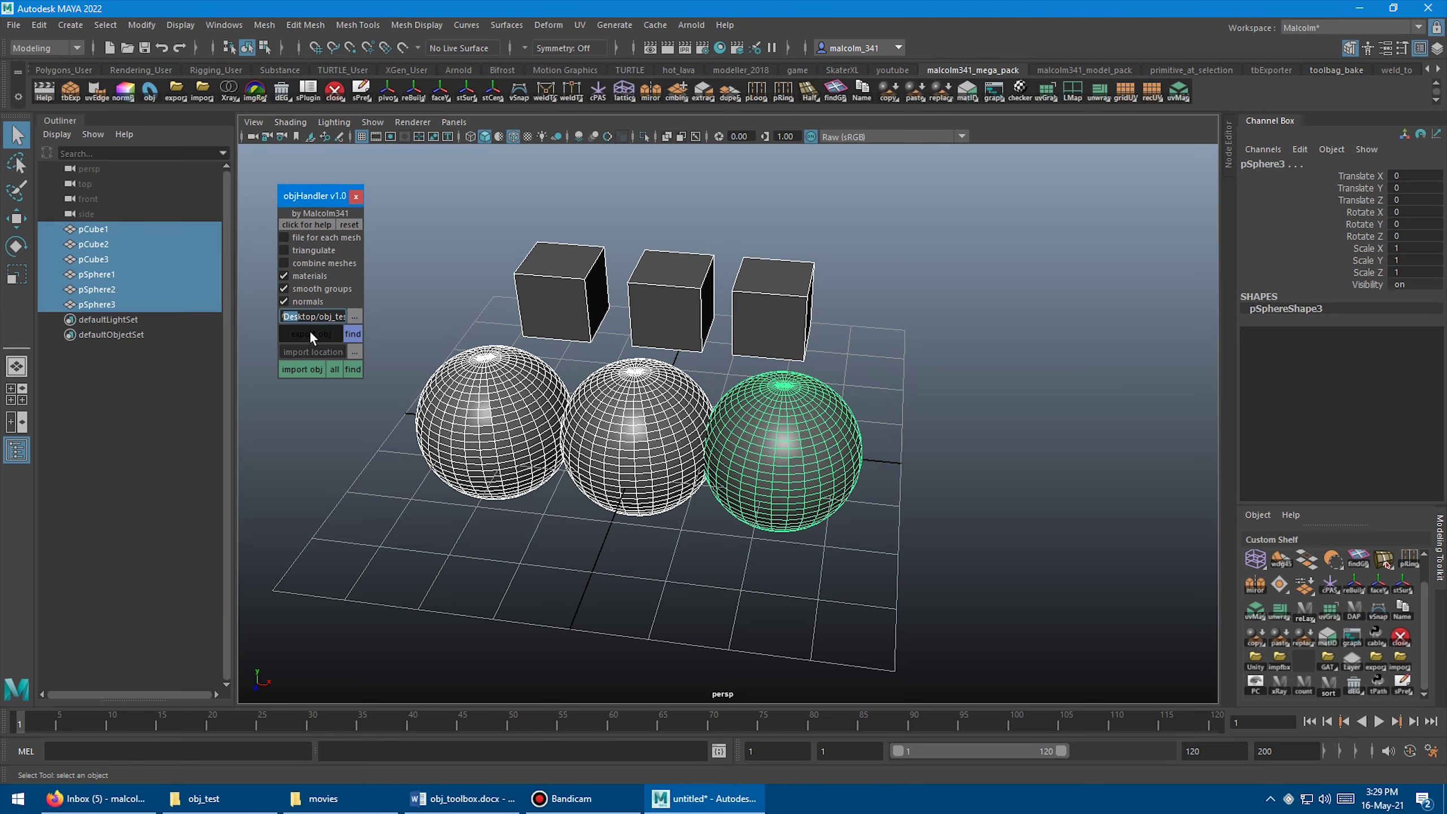
pyautogui.moveTo(224, 805)
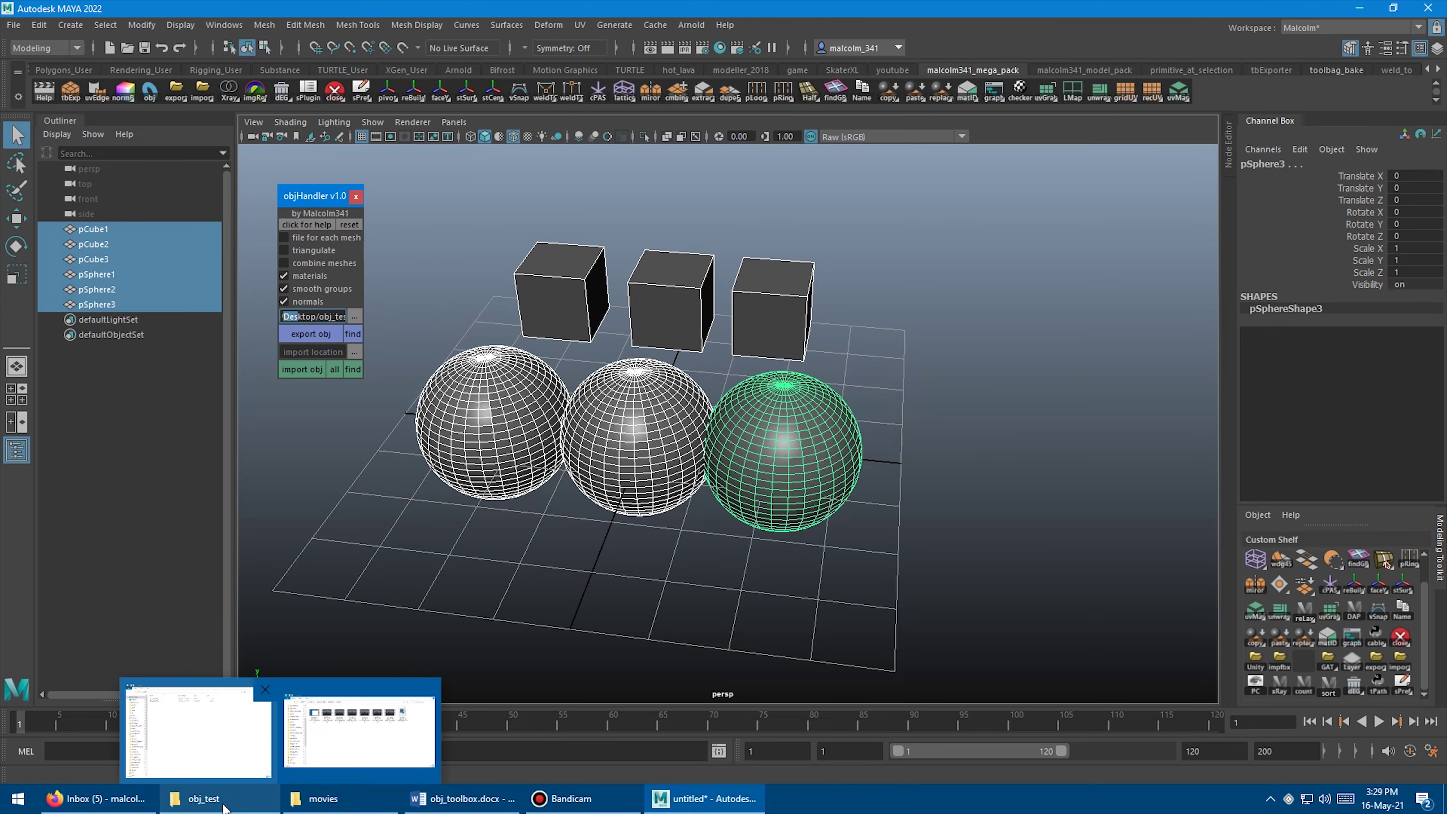
pyautogui.click(198, 736)
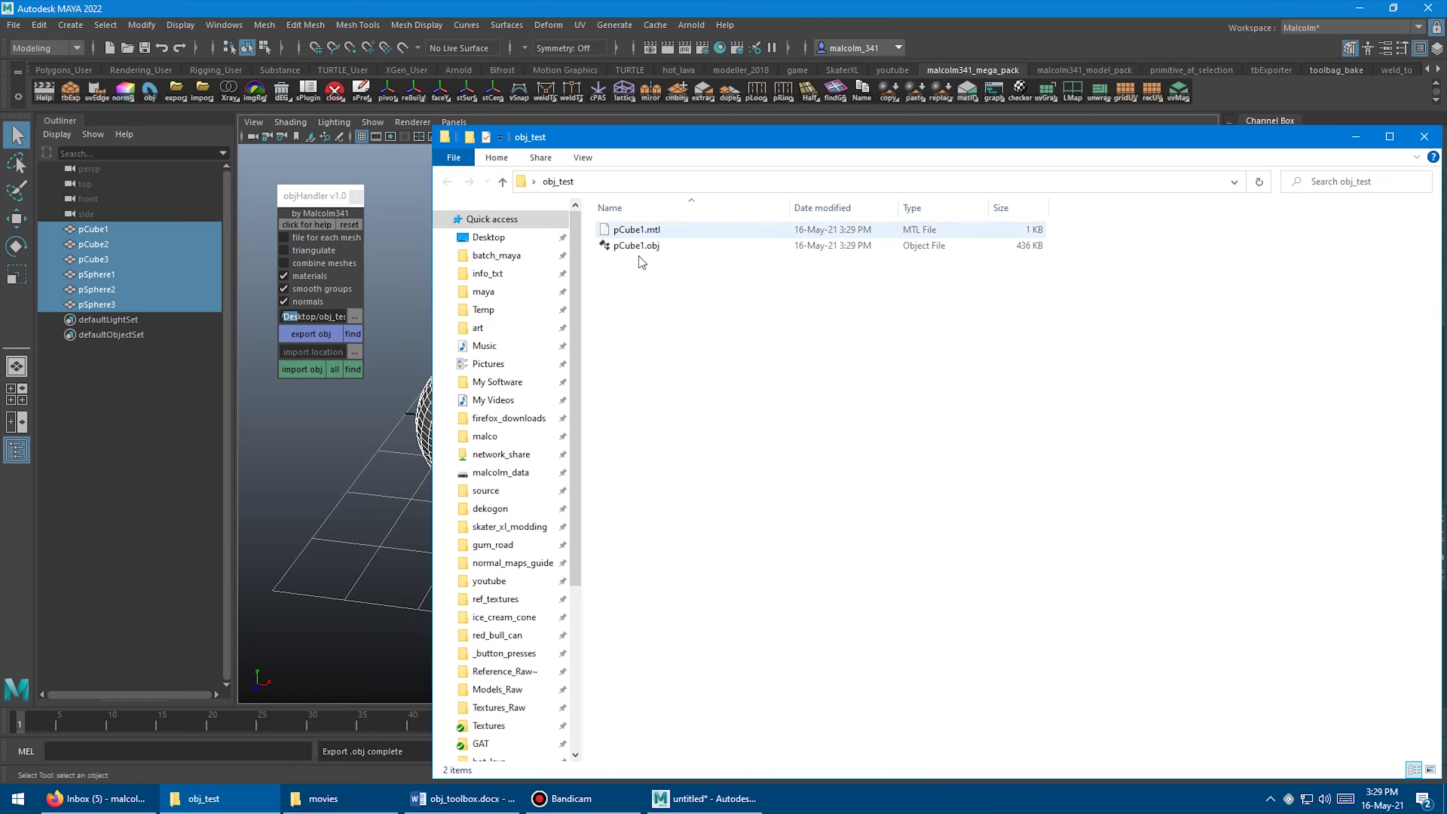
pyautogui.click(1424, 139)
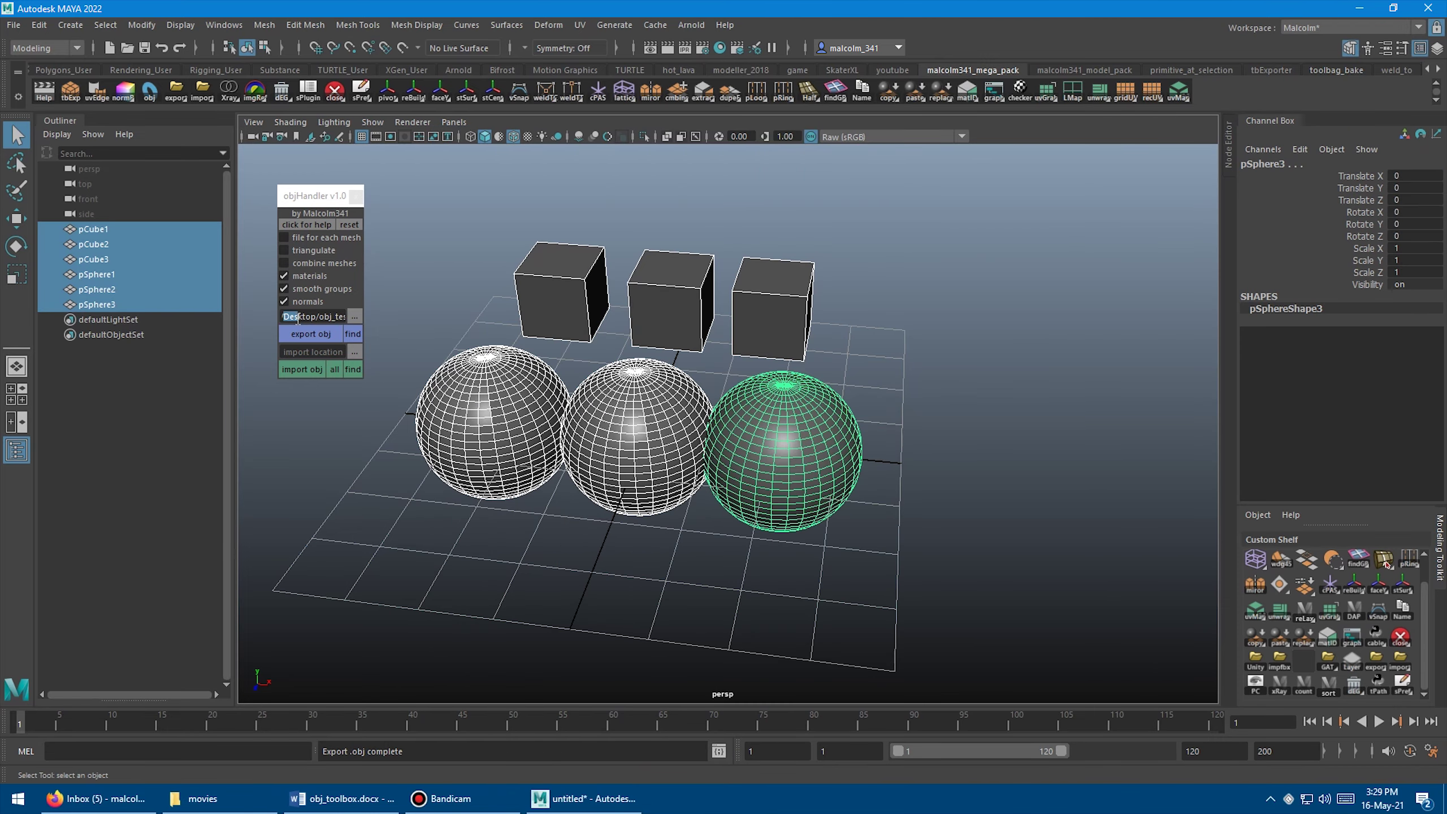
pyautogui.moveTo(297, 318)
pyautogui.mouseDown()
pyautogui.moveTo(342, 318)
pyautogui.moveTo(305, 317)
pyautogui.moveTo(317, 316)
pyautogui.mouseUp()
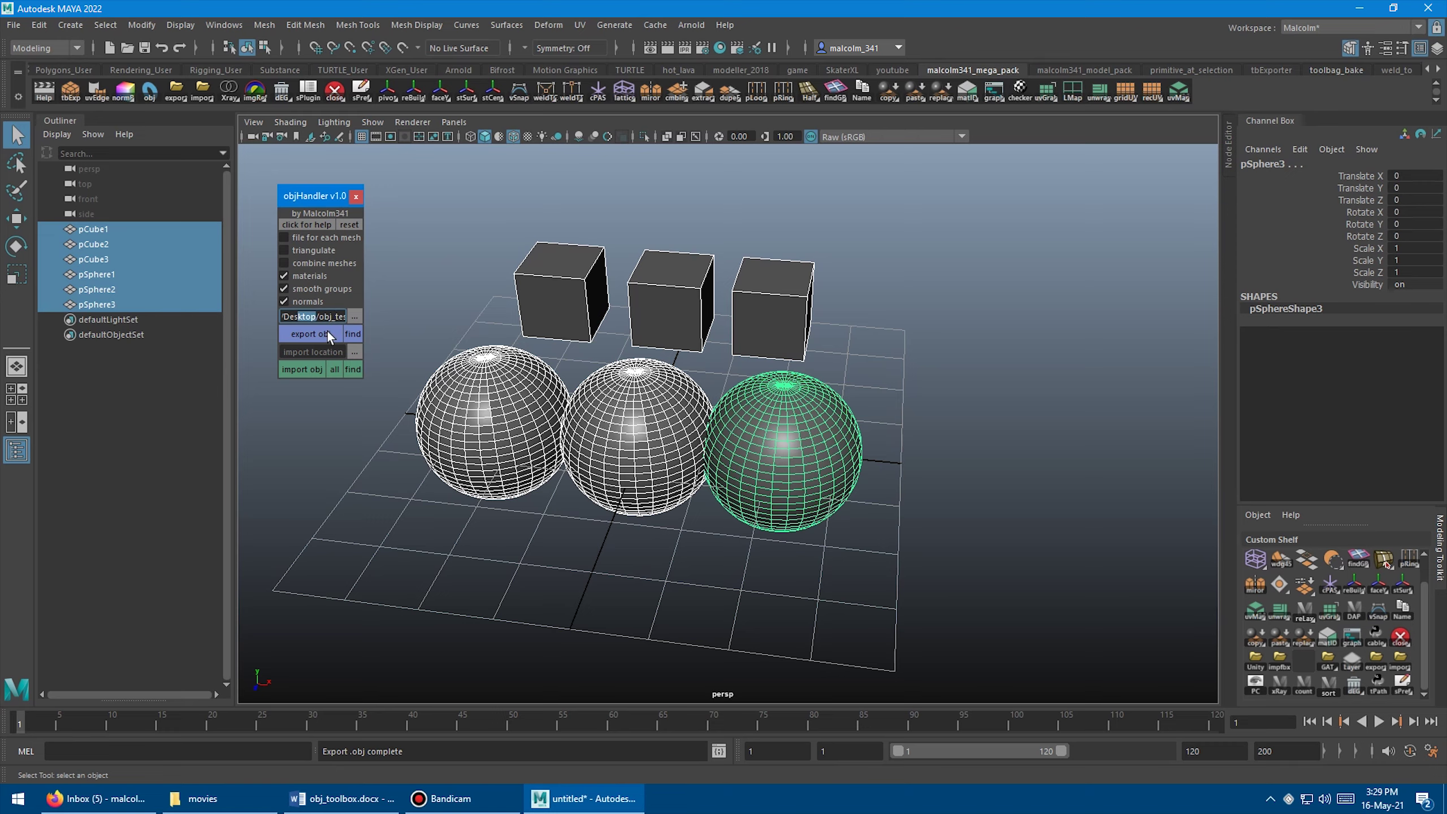
# Open obj_test via objHandler's find button and drag pCube1.obj toward Maya's Outliner.
pyautogui.click(352, 334)
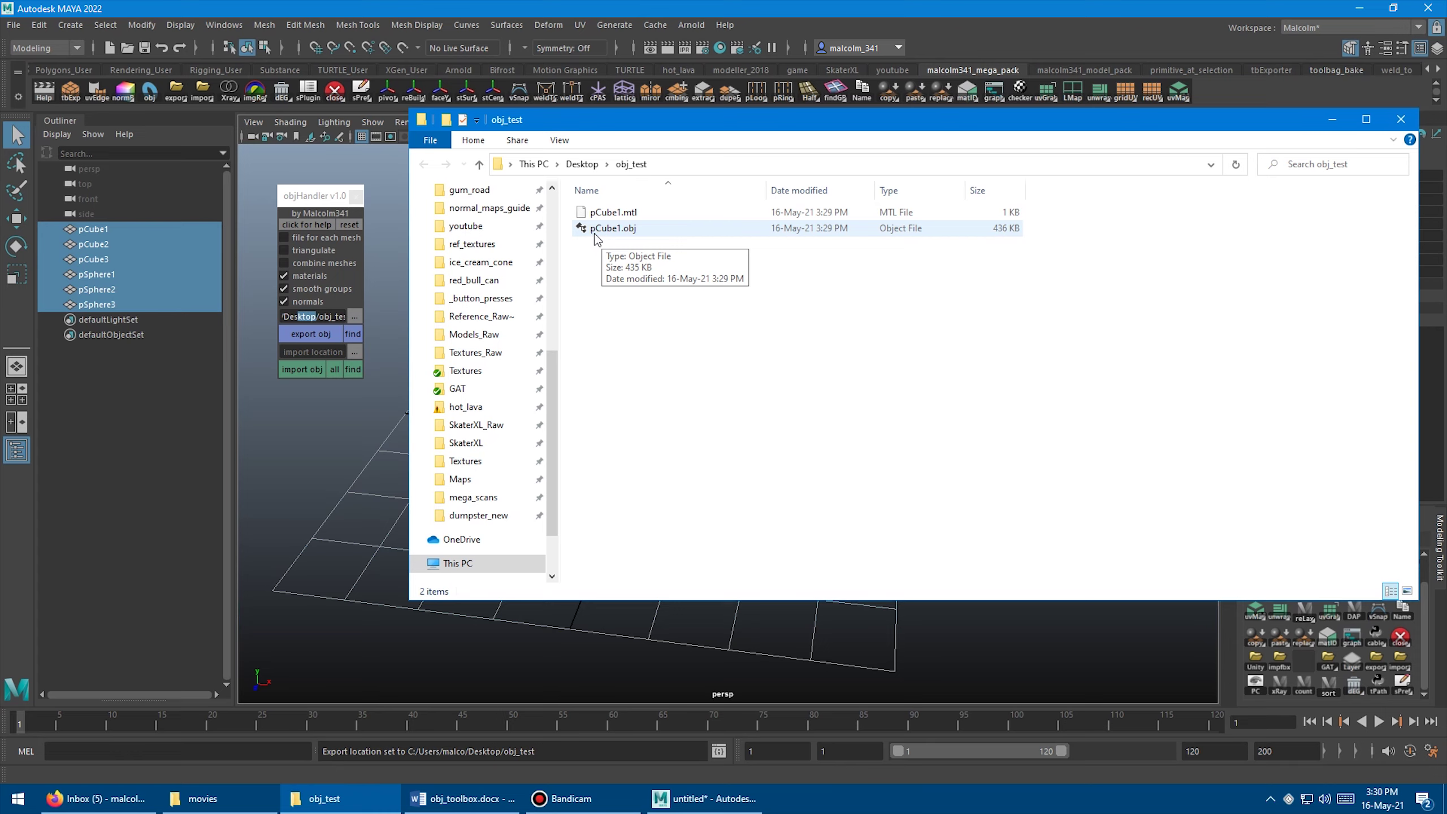
pyautogui.moveTo(626, 232); pyautogui.dragTo(104, 244)
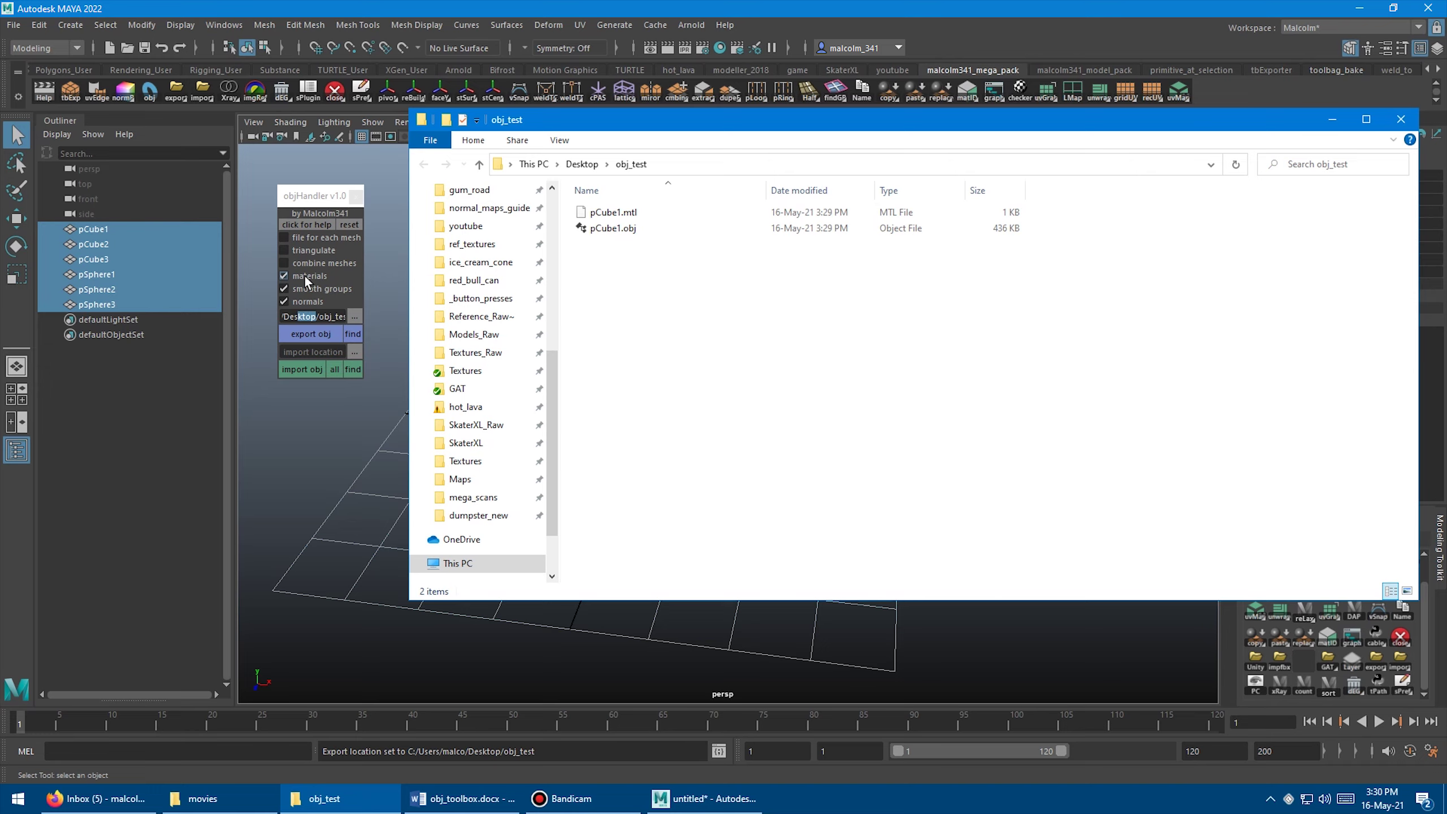
# Delete both pCube1 files from obj_test and turn off material export in objHandler.
pyautogui.moveTo(655, 119); pyautogui.dragTo(977, 185)
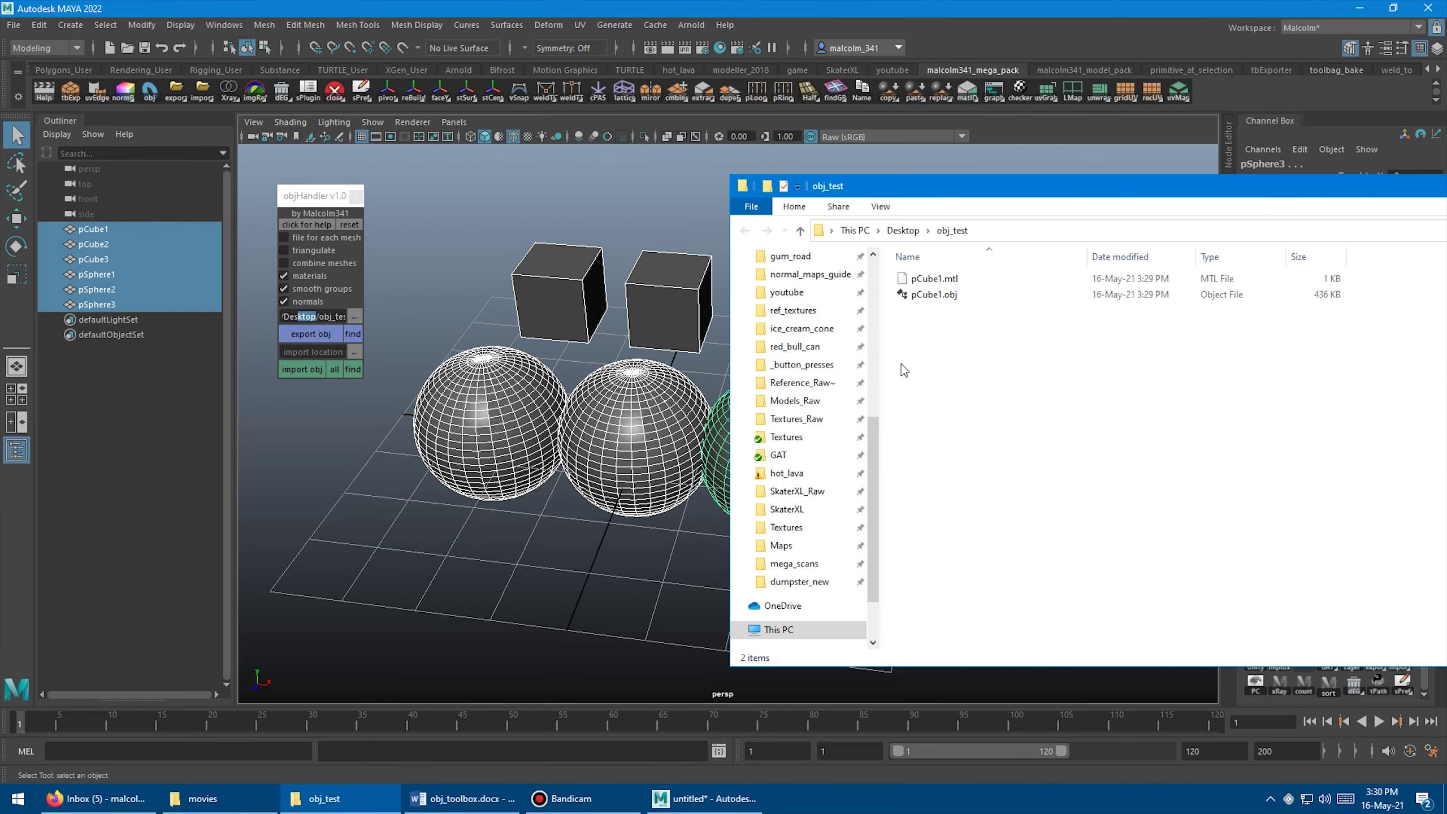
pyautogui.moveTo(900, 376); pyautogui.dragTo(965, 278)
pyautogui.press('Delete')
pyautogui.press('Return')
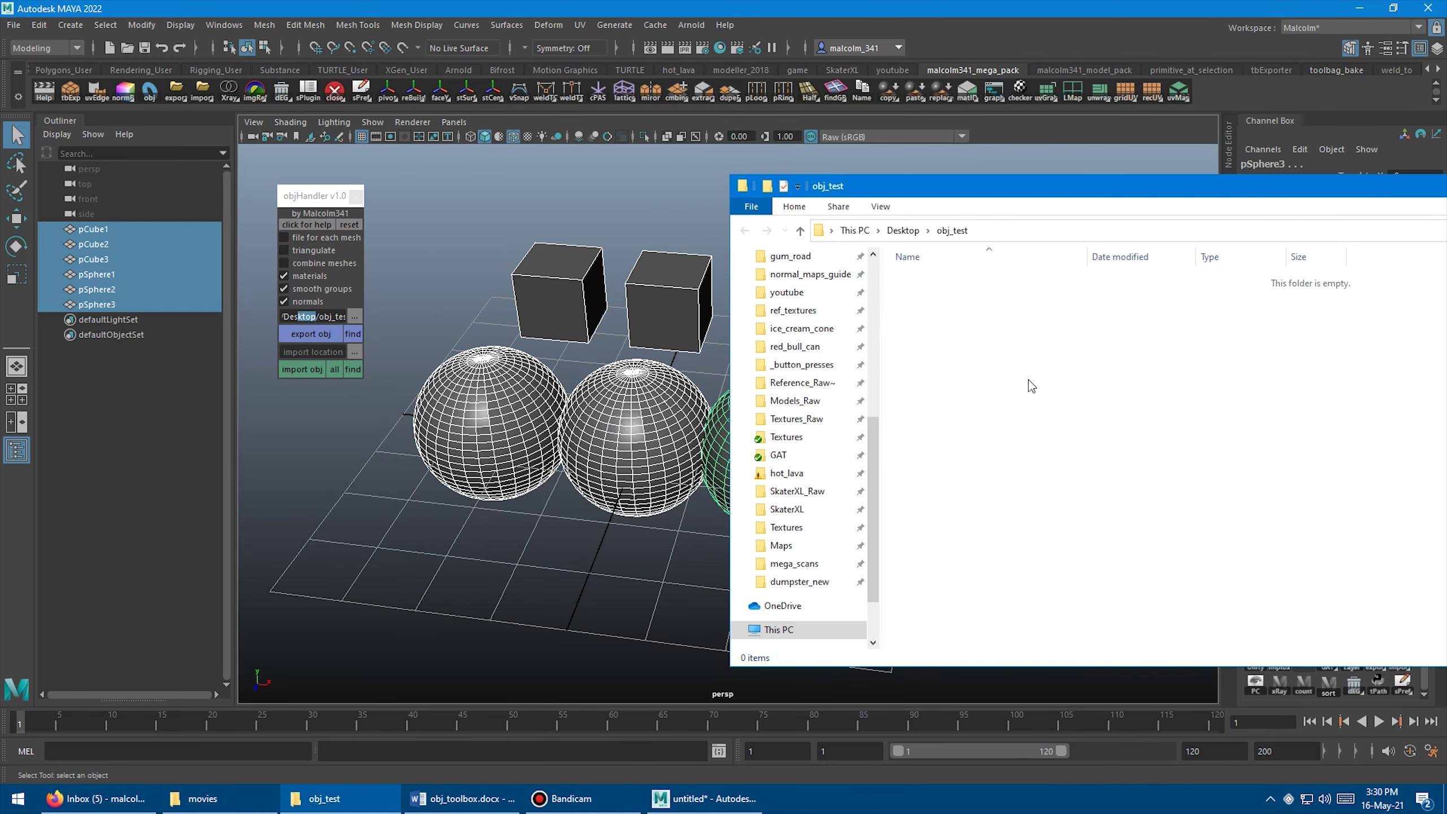
pyautogui.click(301, 275)
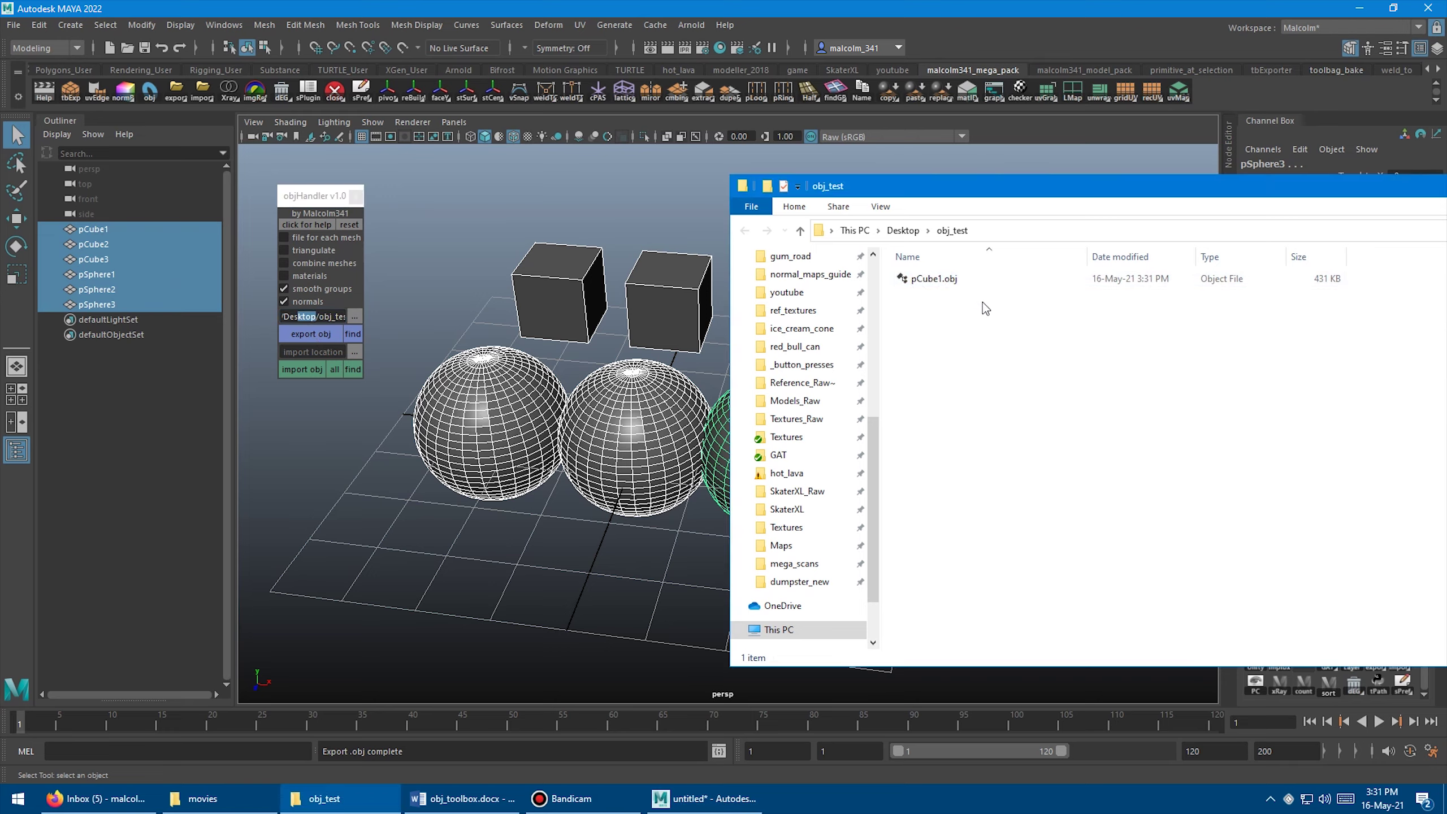
# Export pCube1–pCube3 as one OBJ, then pSphere1–pSphere3 as a second OBJ.
pyautogui.click(113, 233)
pyautogui.moveTo(114, 236); pyautogui.dragTo(135, 255)
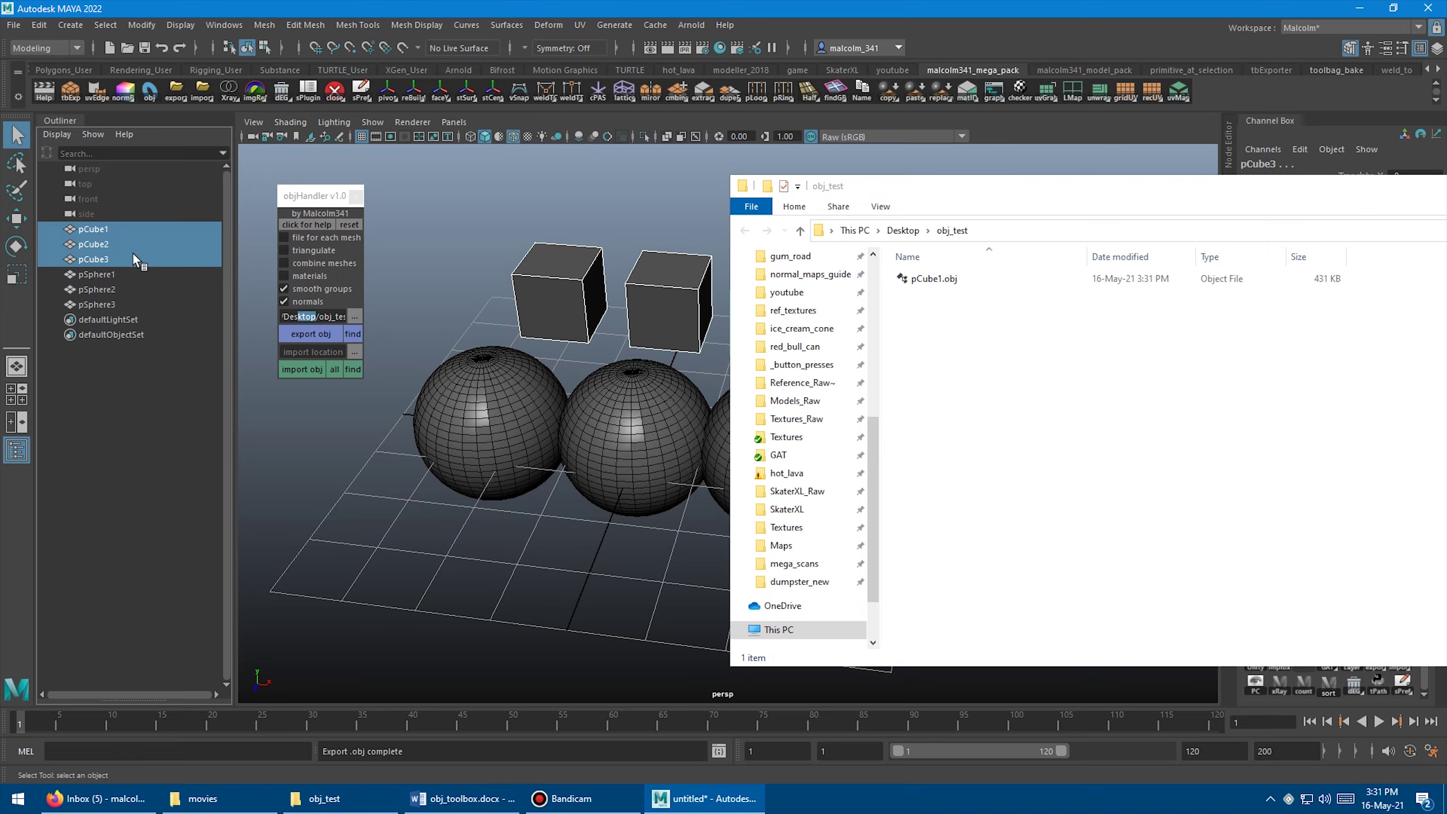
pyautogui.click(312, 335)
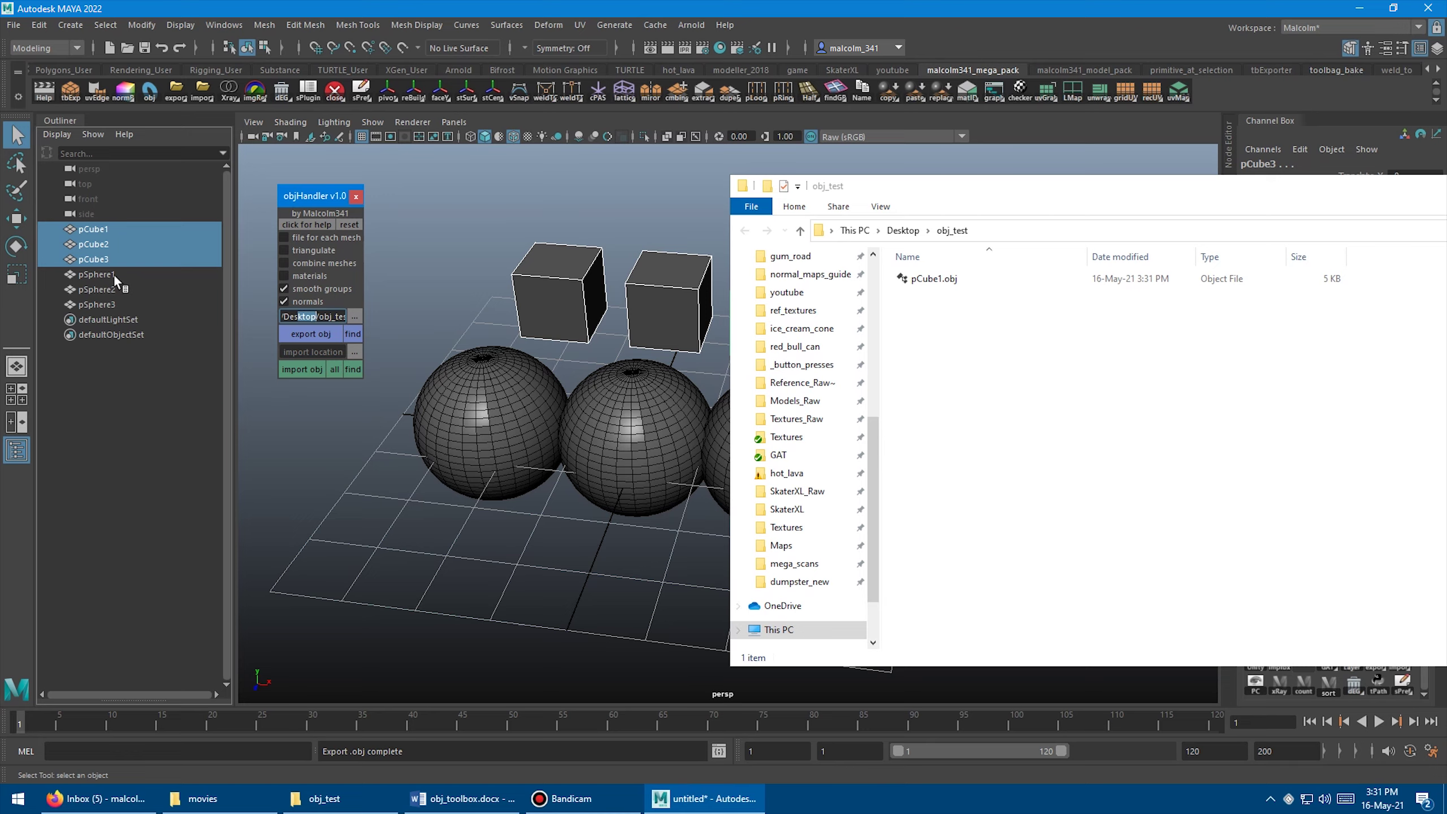
pyautogui.moveTo(113, 274); pyautogui.dragTo(120, 300)
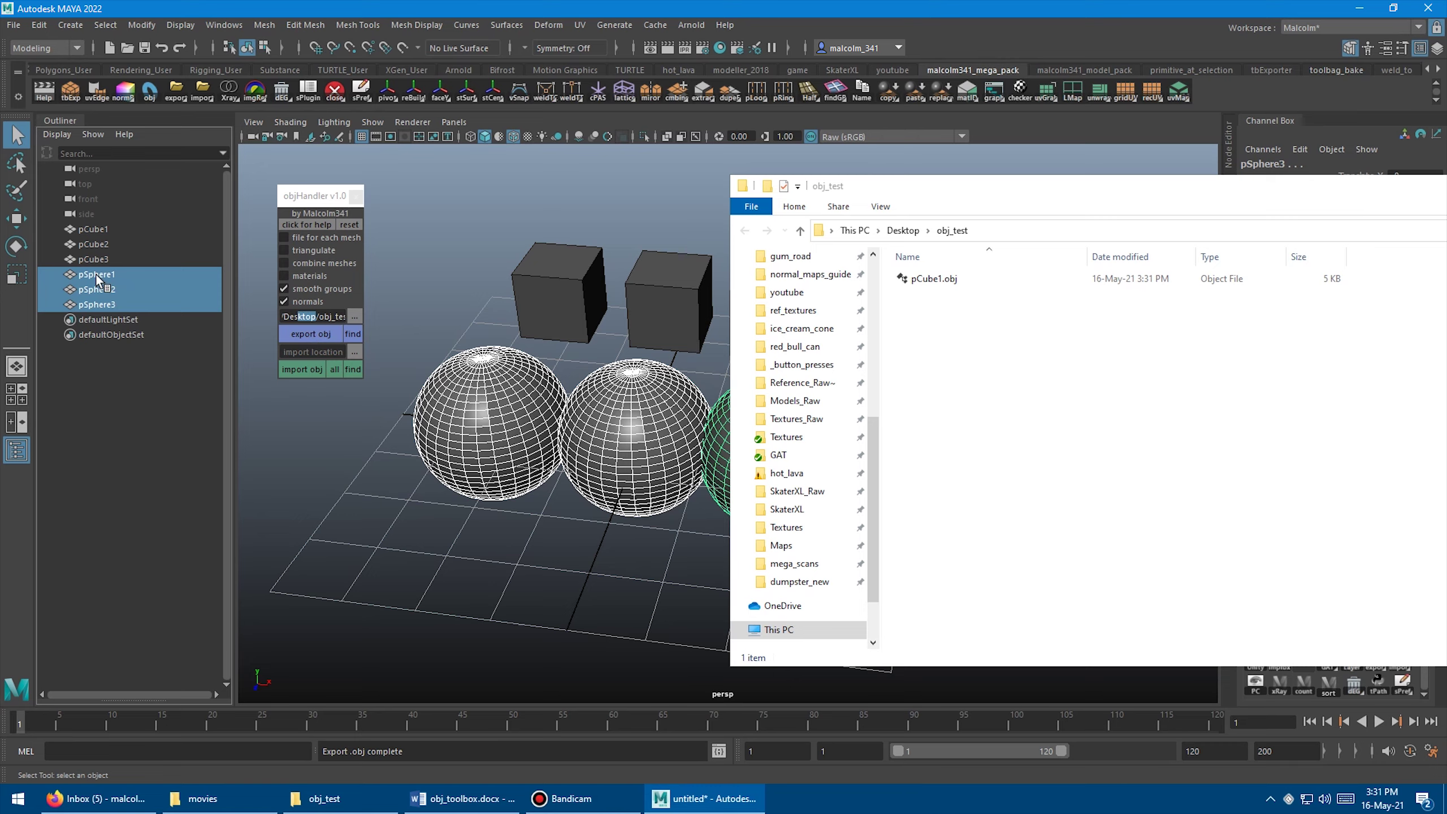
pyautogui.click(311, 334)
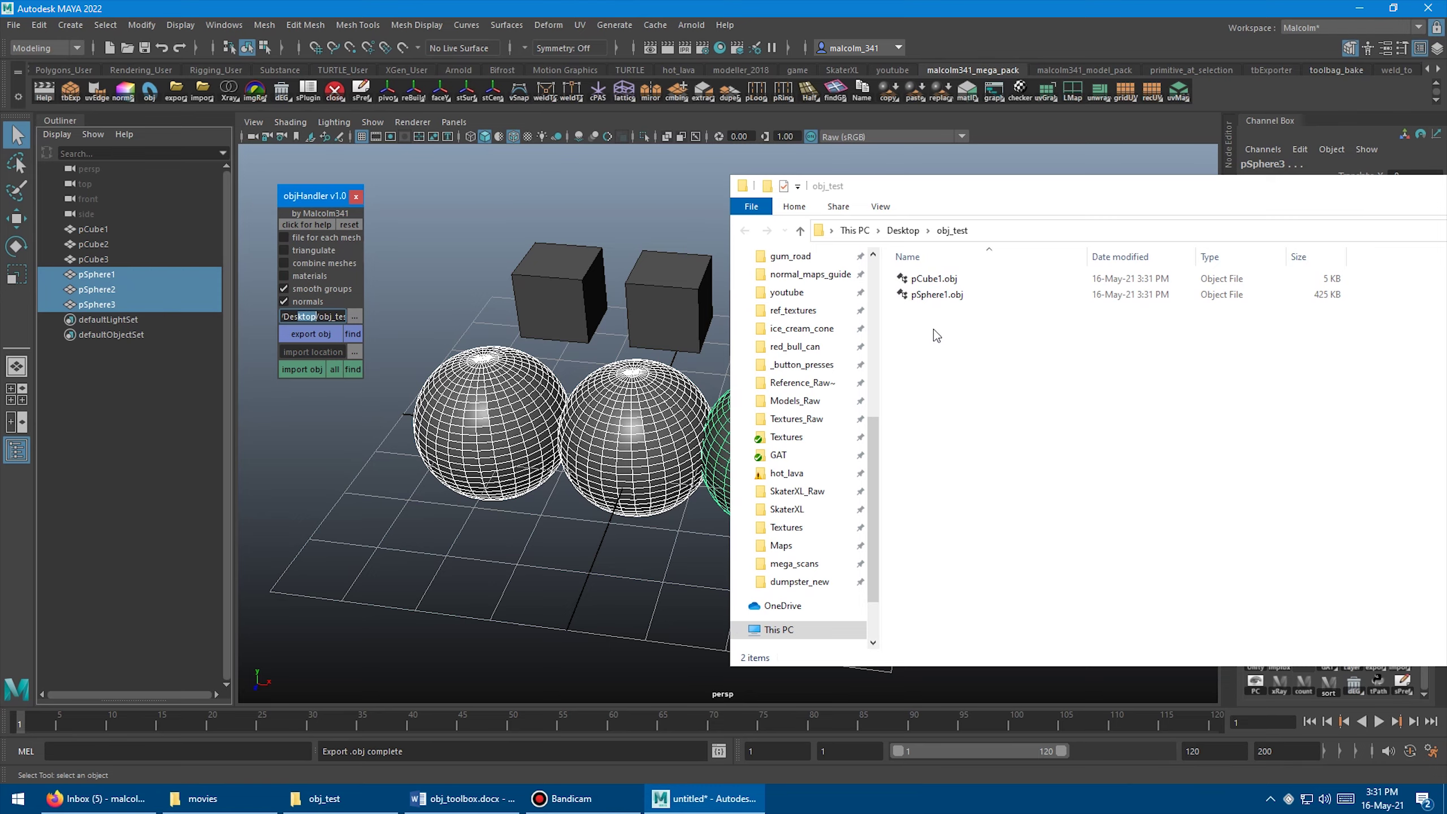
# Delete both OBJ files, rename pCube1 to temp_01, and export all six meshes together.
pyautogui.moveTo(933, 385); pyautogui.dragTo(969, 277)
pyautogui.press('Delete')
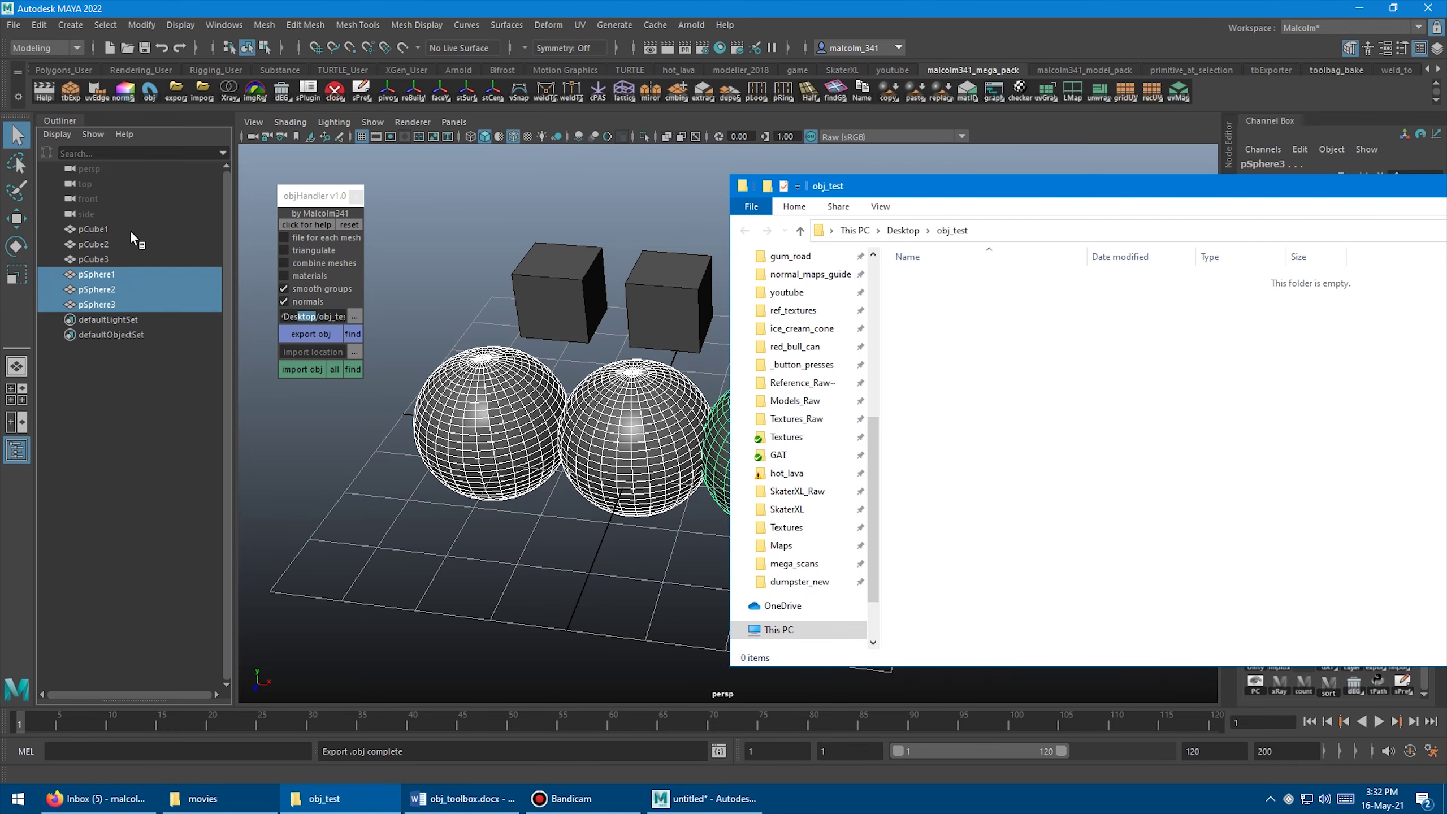
pyautogui.doubleClick(110, 230)
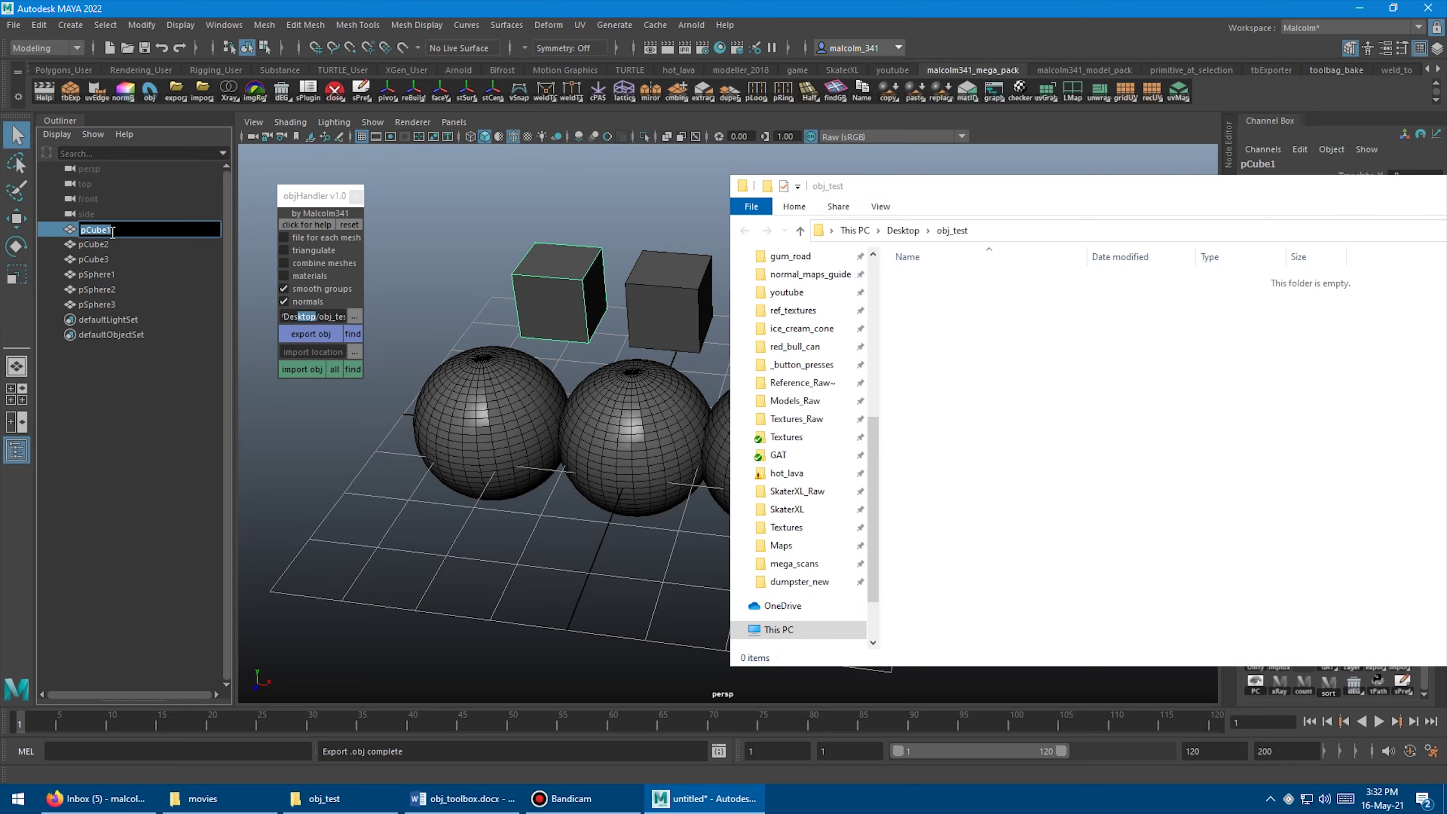
pyautogui.write('temp_01')
pyautogui.press('Return')
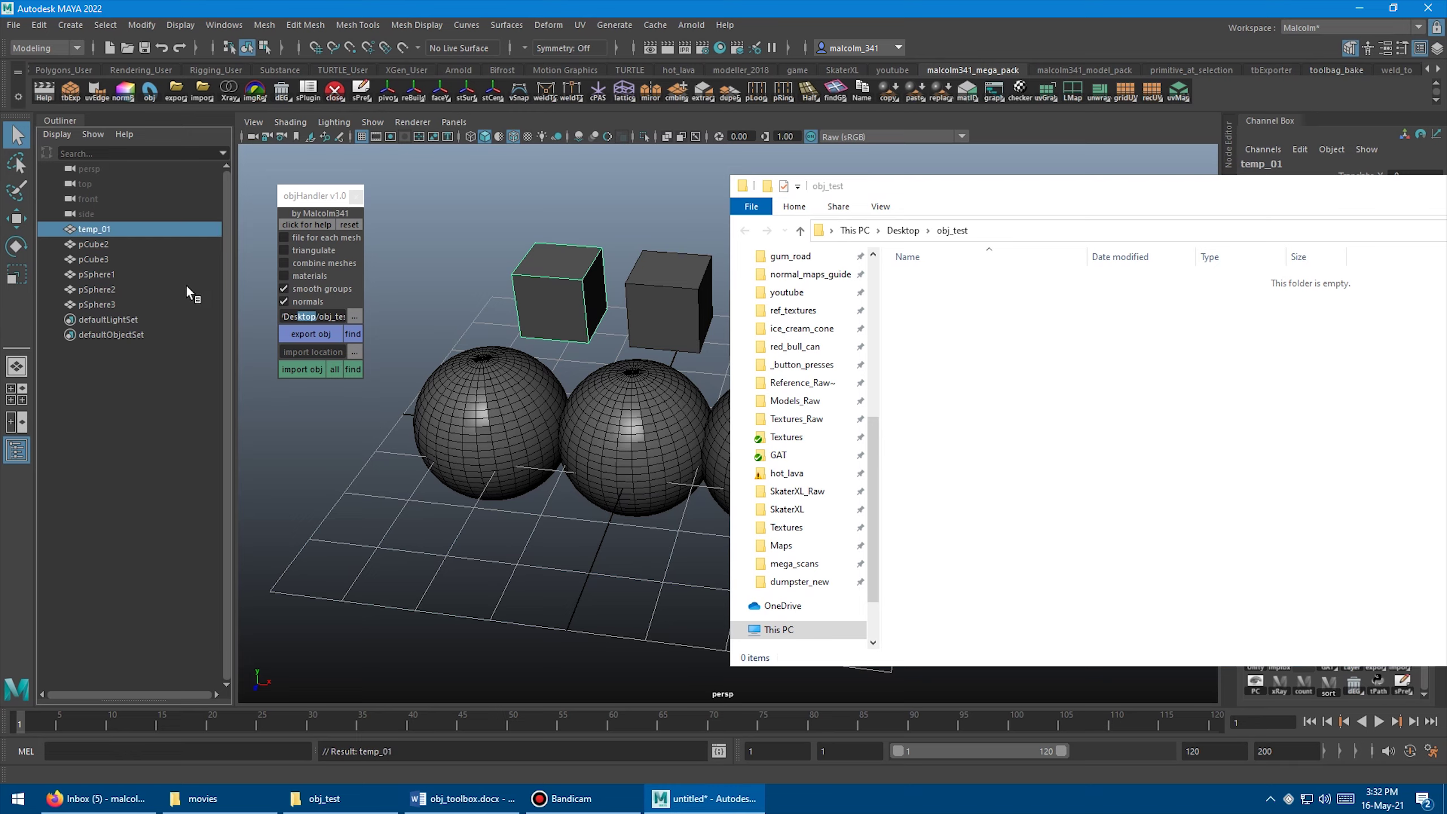
pyautogui.keyDown('shift'); pyautogui.moveTo(113, 245); pyautogui.dragTo(116, 304); pyautogui.keyUp('shift')
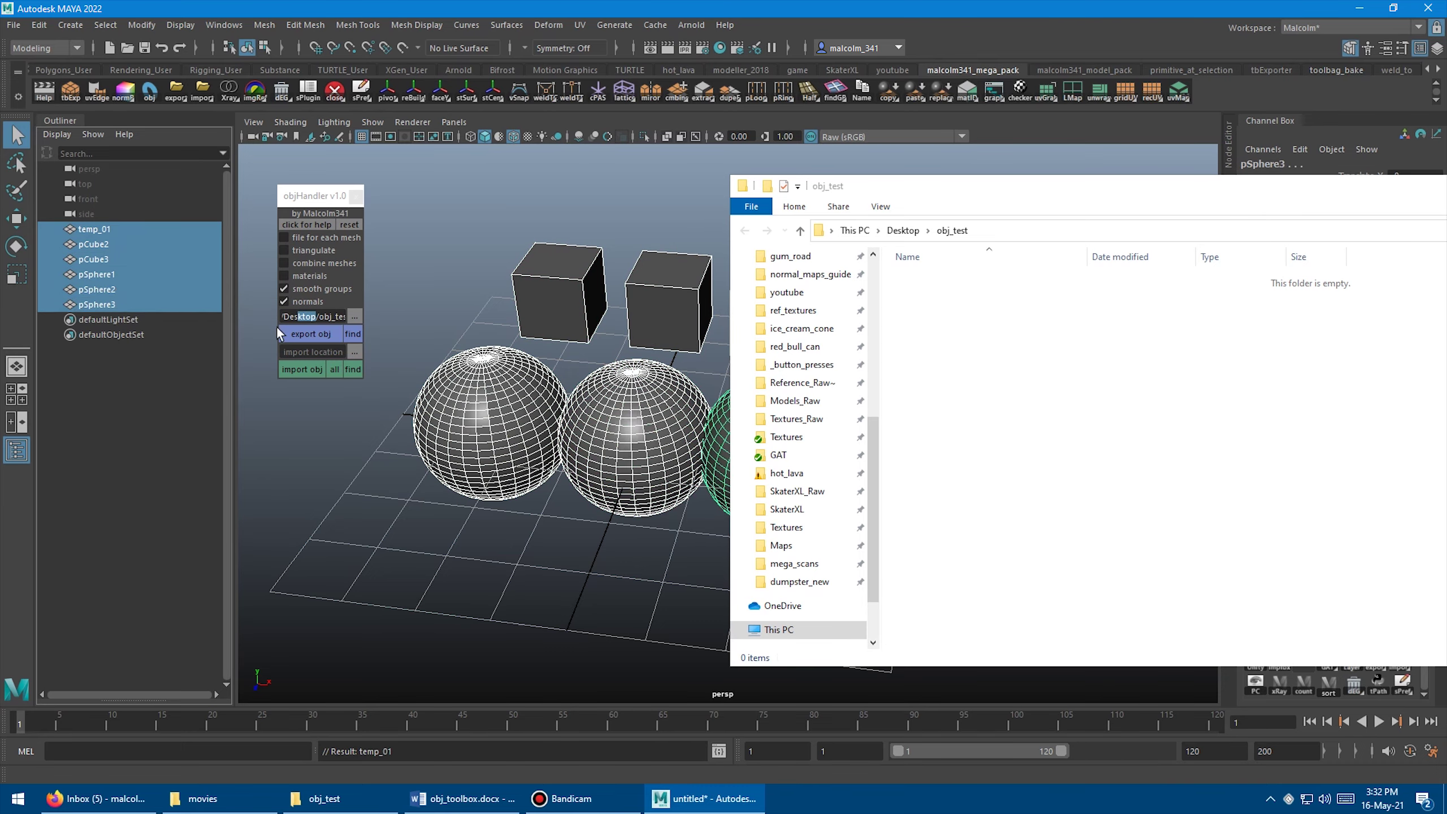
pyautogui.click(312, 332)
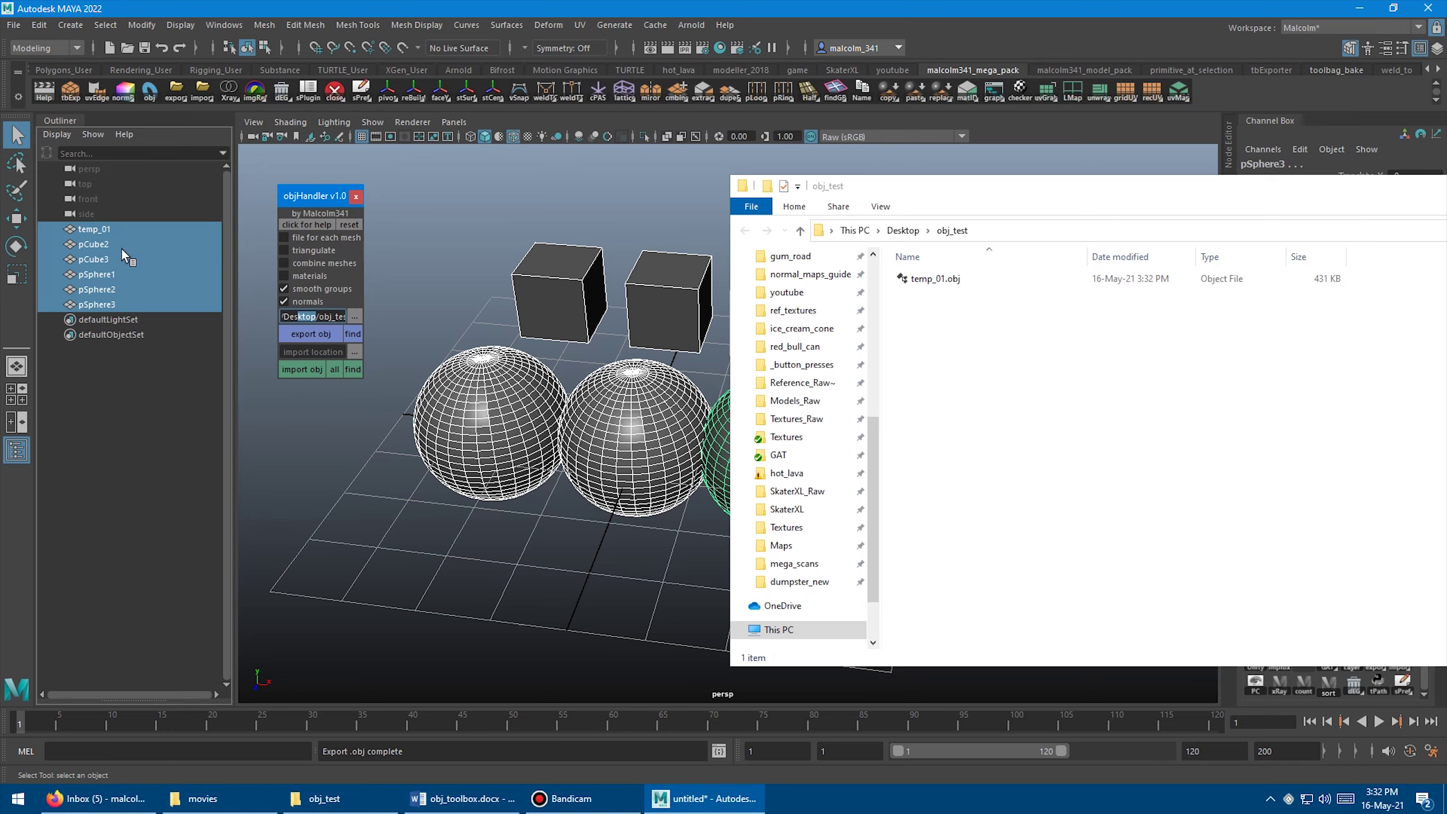
# Export pCube2 and pCube3 to one OBJ, then reopen objHandler and export the three spheres.
pyautogui.moveTo(123, 250); pyautogui.dragTo(117, 259)
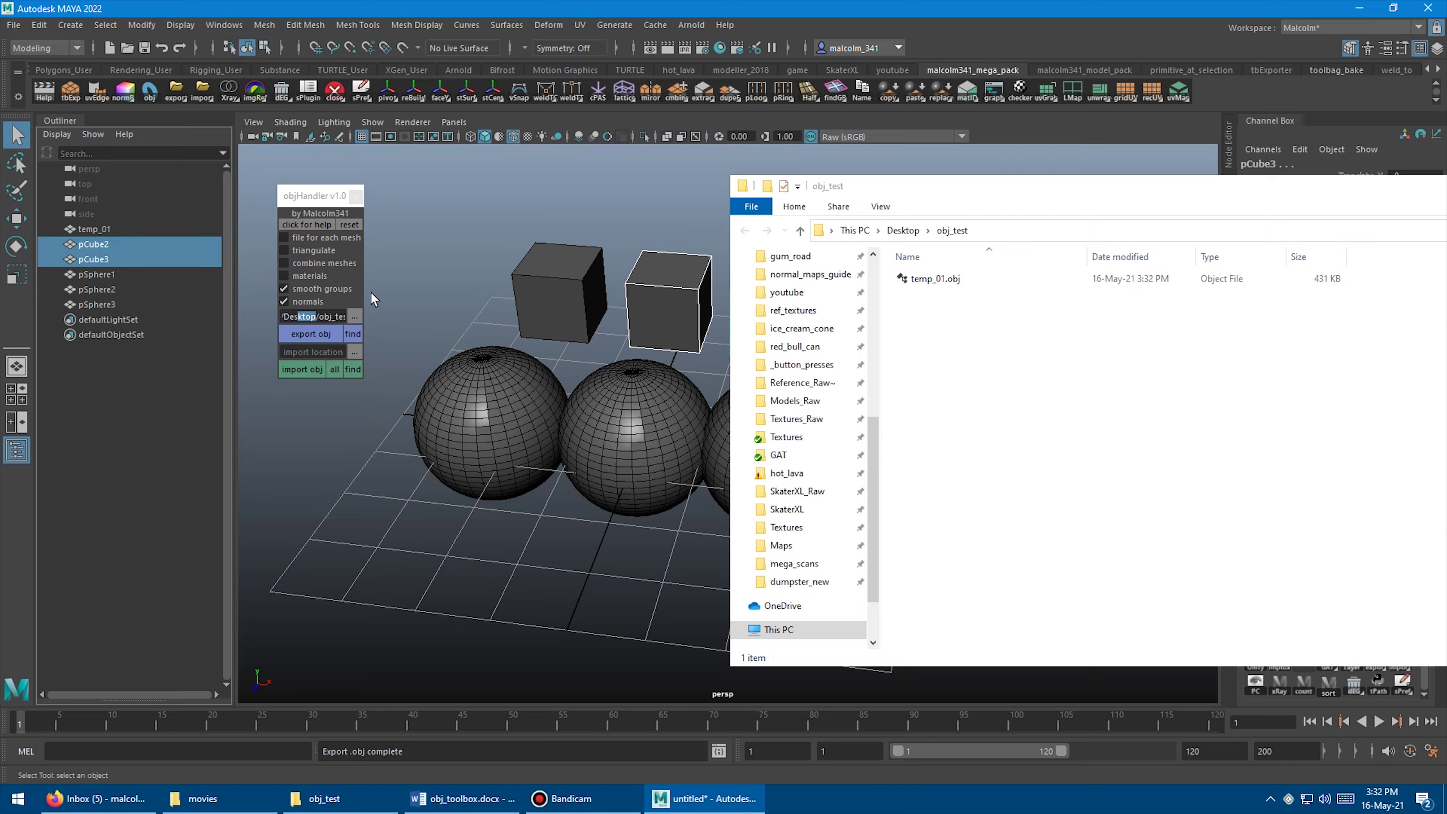
pyautogui.click(306, 333)
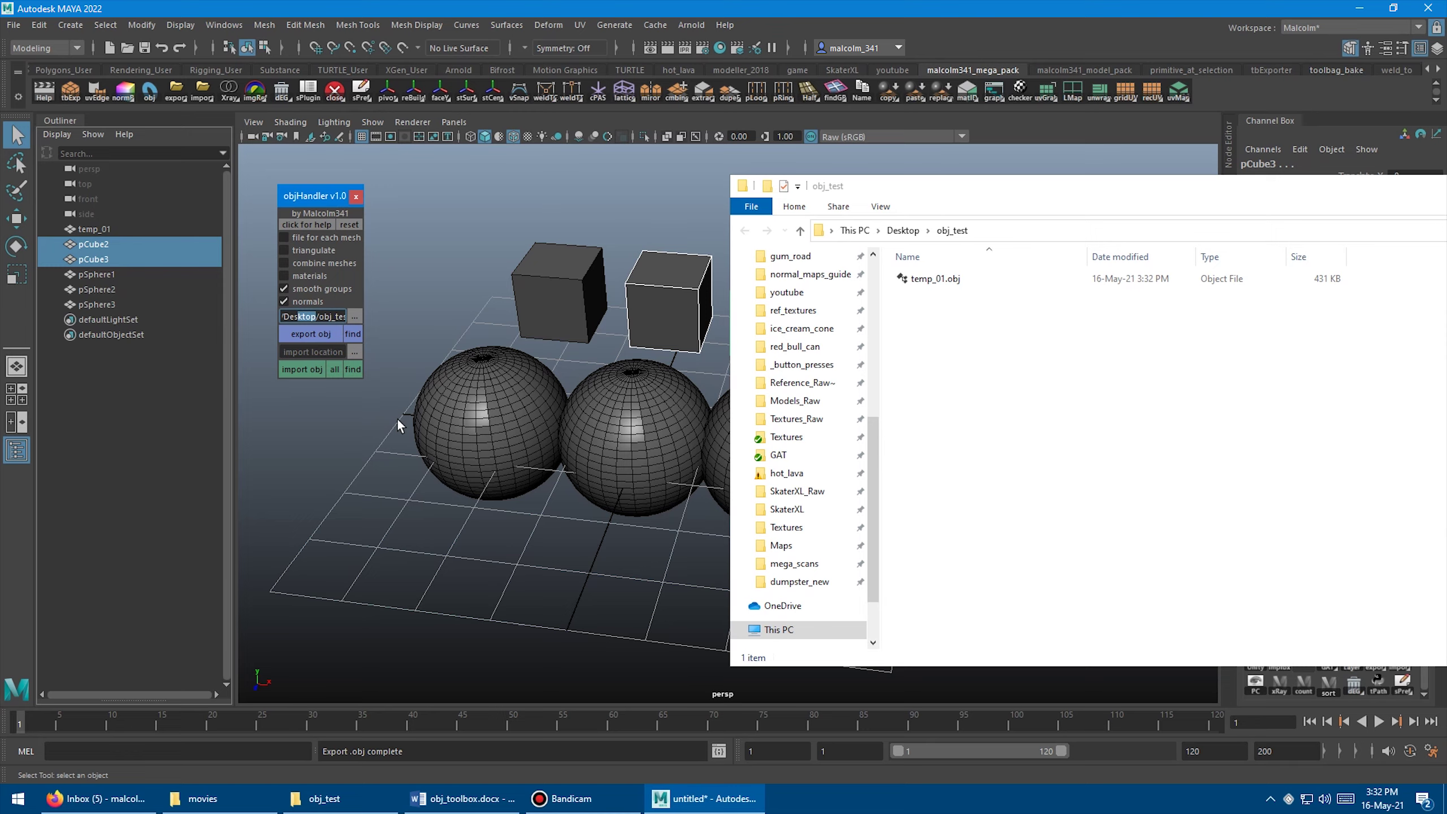
pyautogui.click(355, 195)
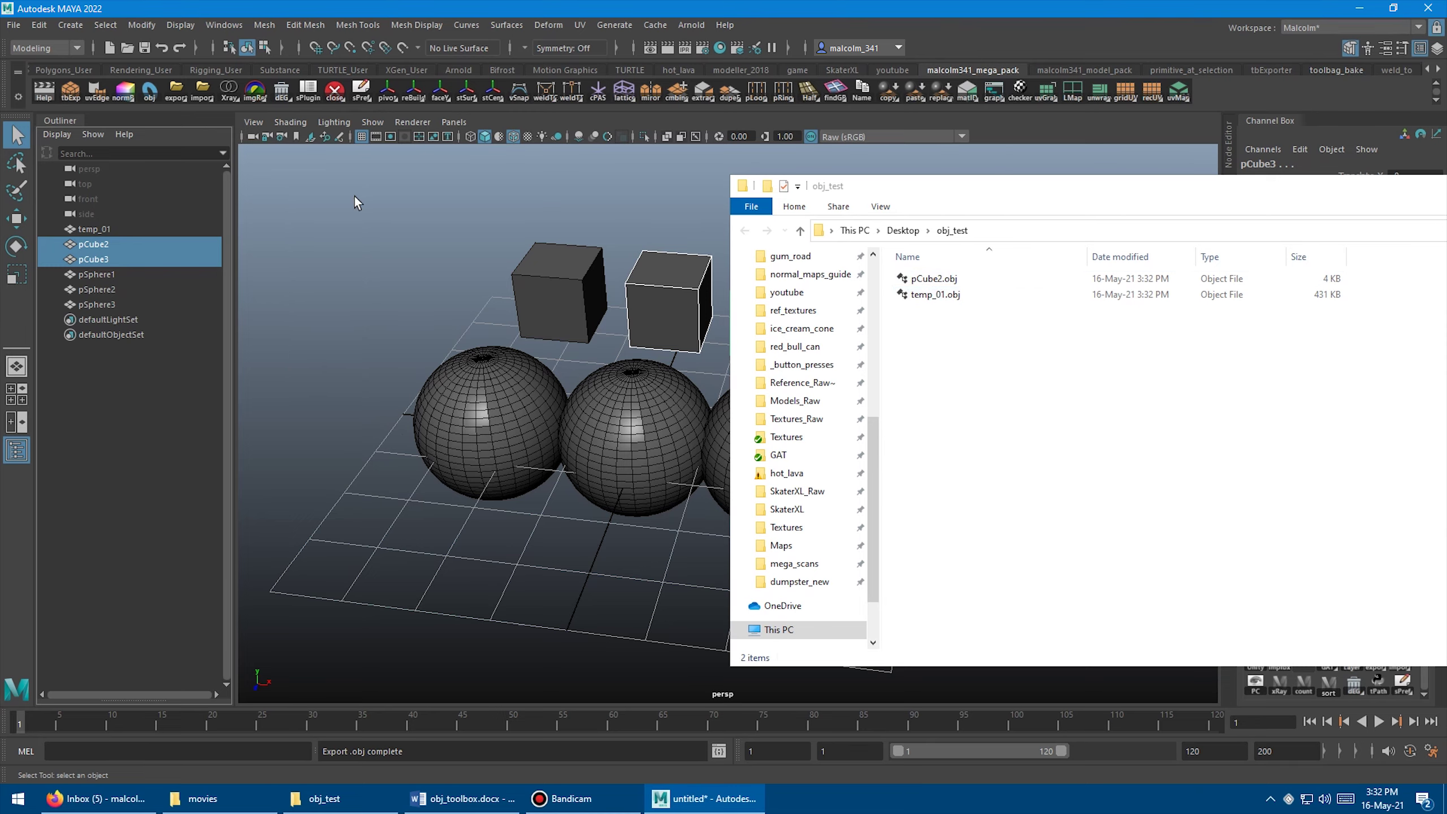
pyautogui.click(148, 90)
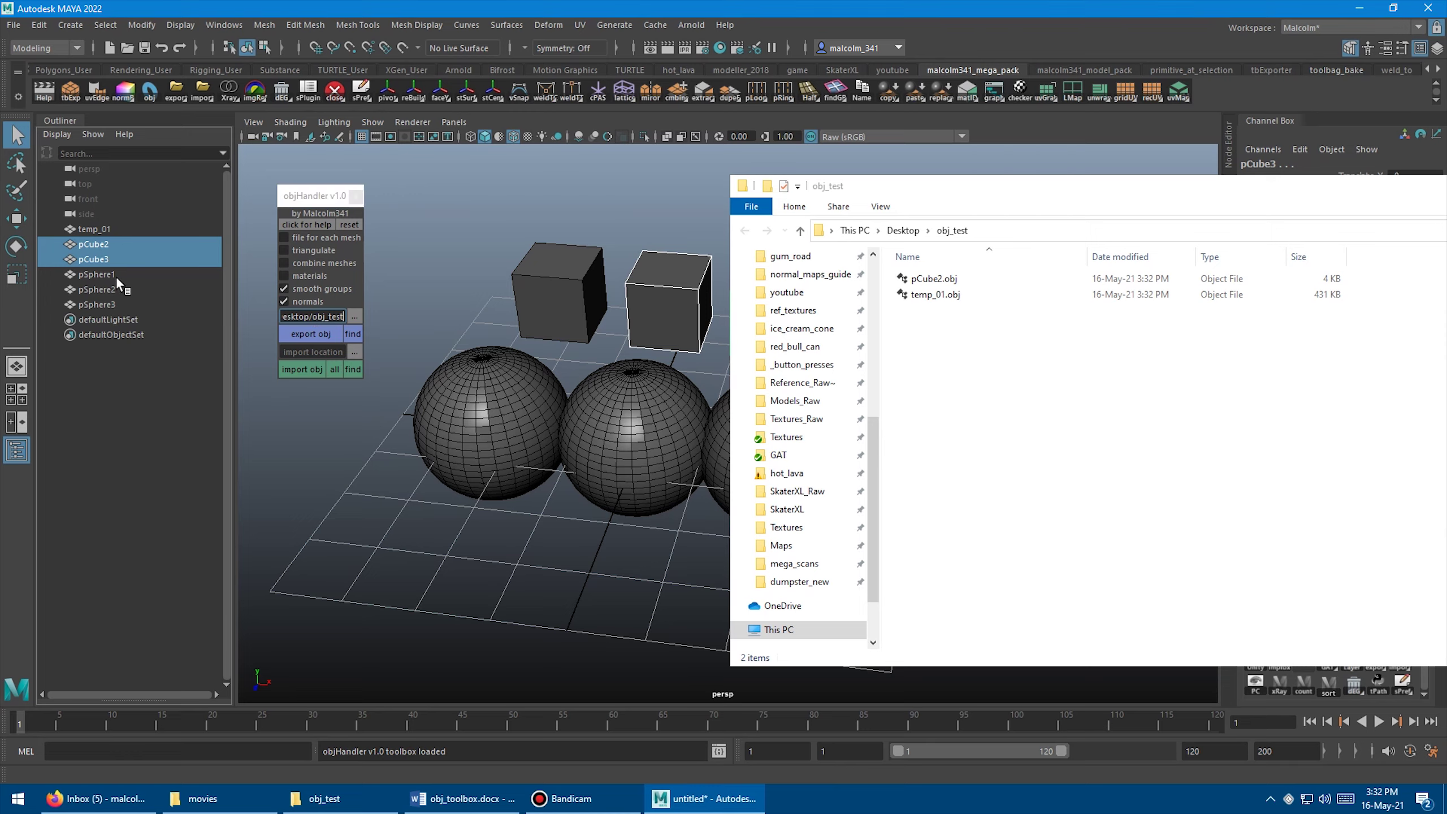
pyautogui.moveTo(115, 276); pyautogui.dragTo(113, 303)
pyautogui.click(317, 333)
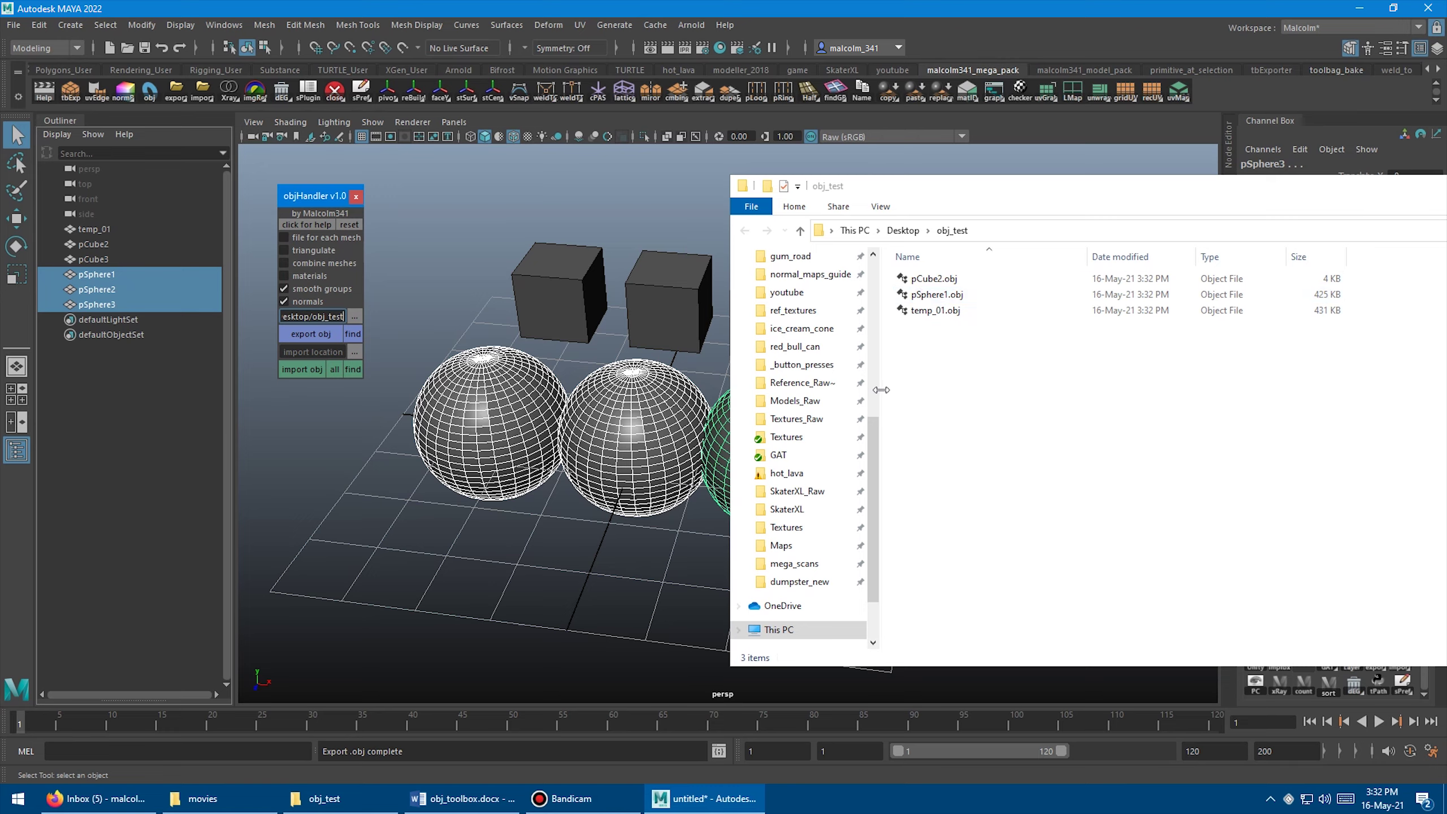
pyautogui.click(1052, 461)
# Delete the three exported OBJ files and re-enable material export in objHandler.
pyautogui.moveTo(919, 421); pyautogui.dragTo(996, 275)
pyautogui.press('Delete')
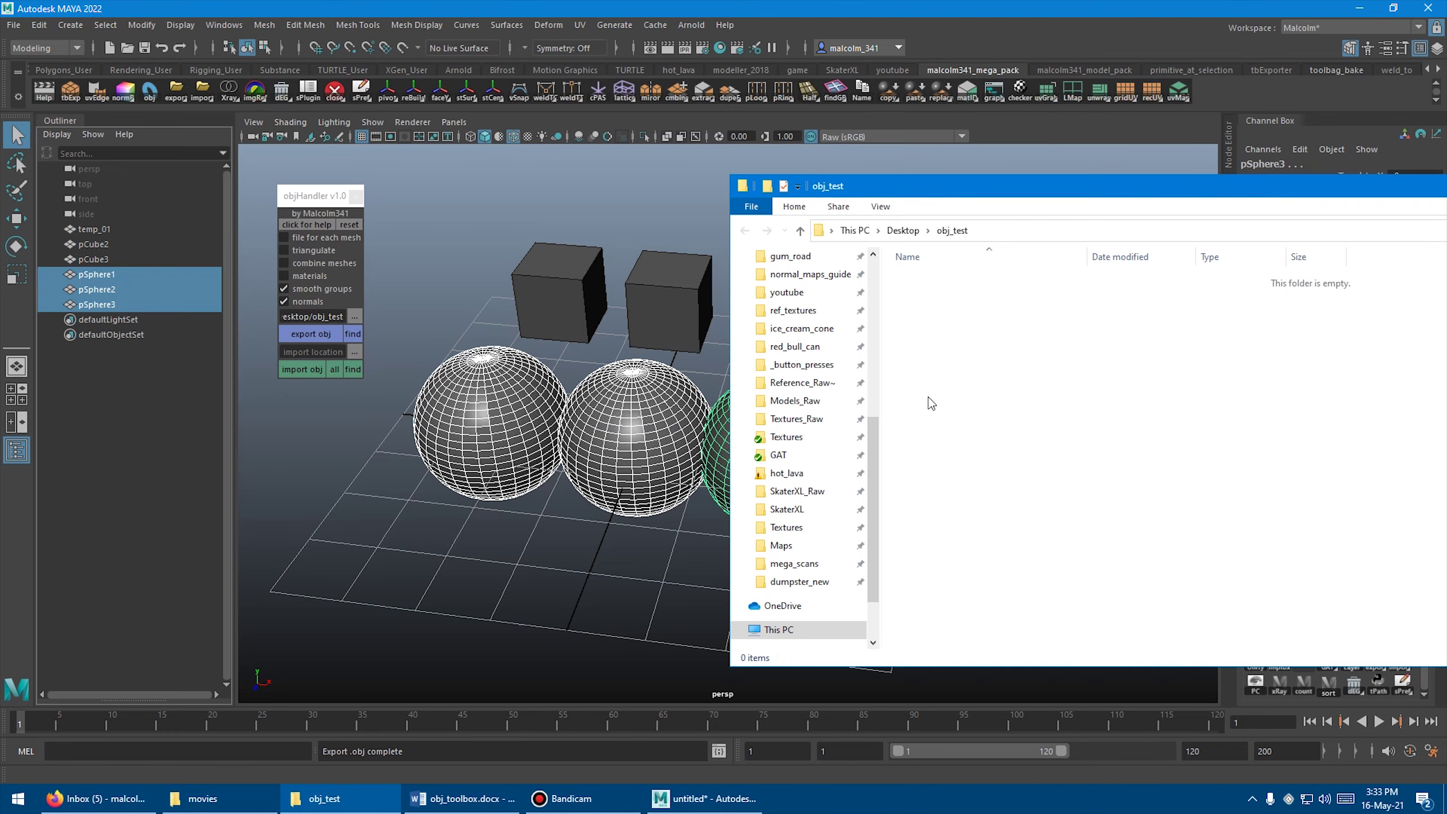
pyautogui.click(302, 277)
# Export all six meshes with materials as temp_01.obj and temp_01.mtl, then frame the view.
pyautogui.moveTo(106, 230); pyautogui.dragTo(113, 301)
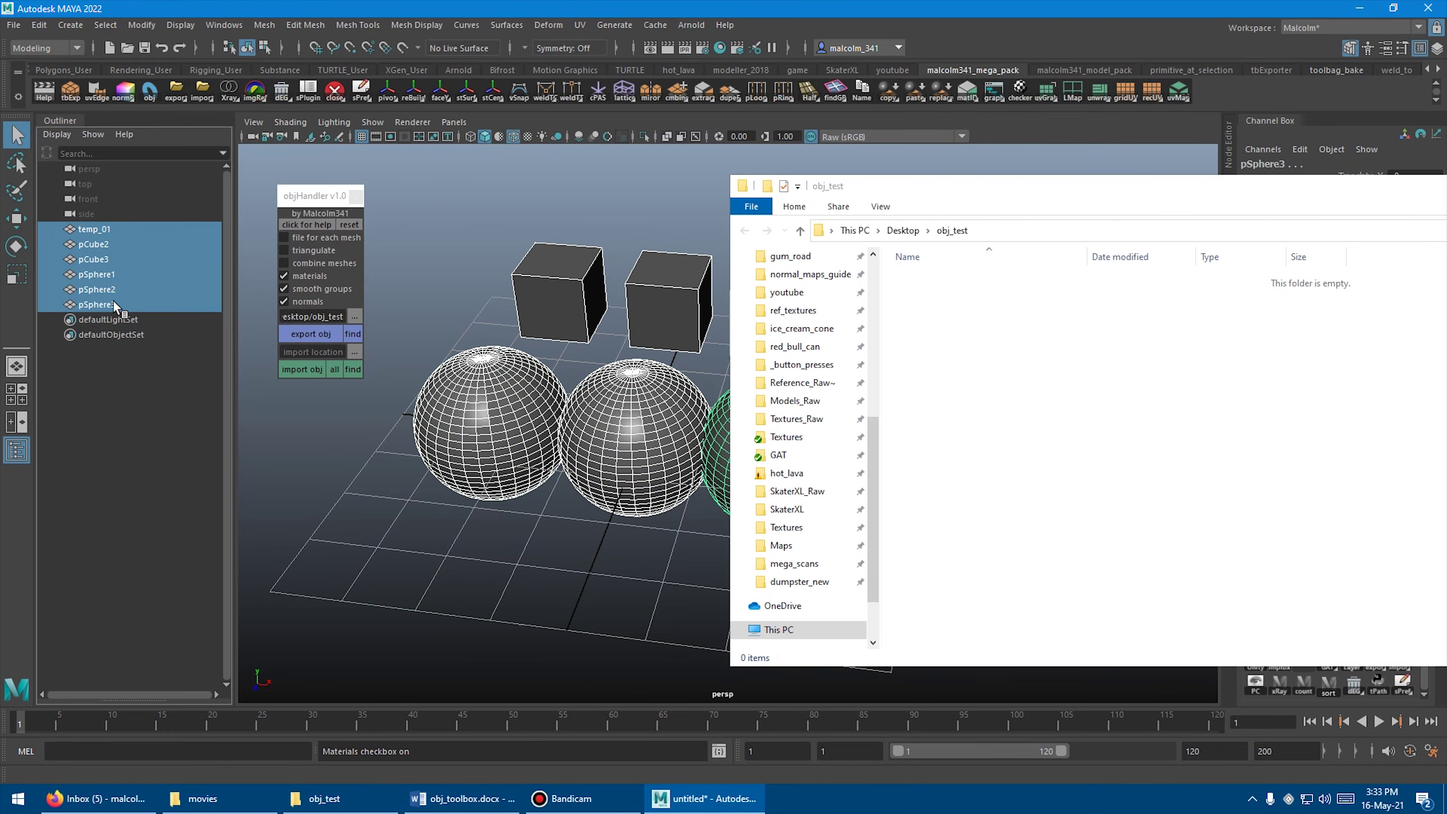
pyautogui.click(302, 335)
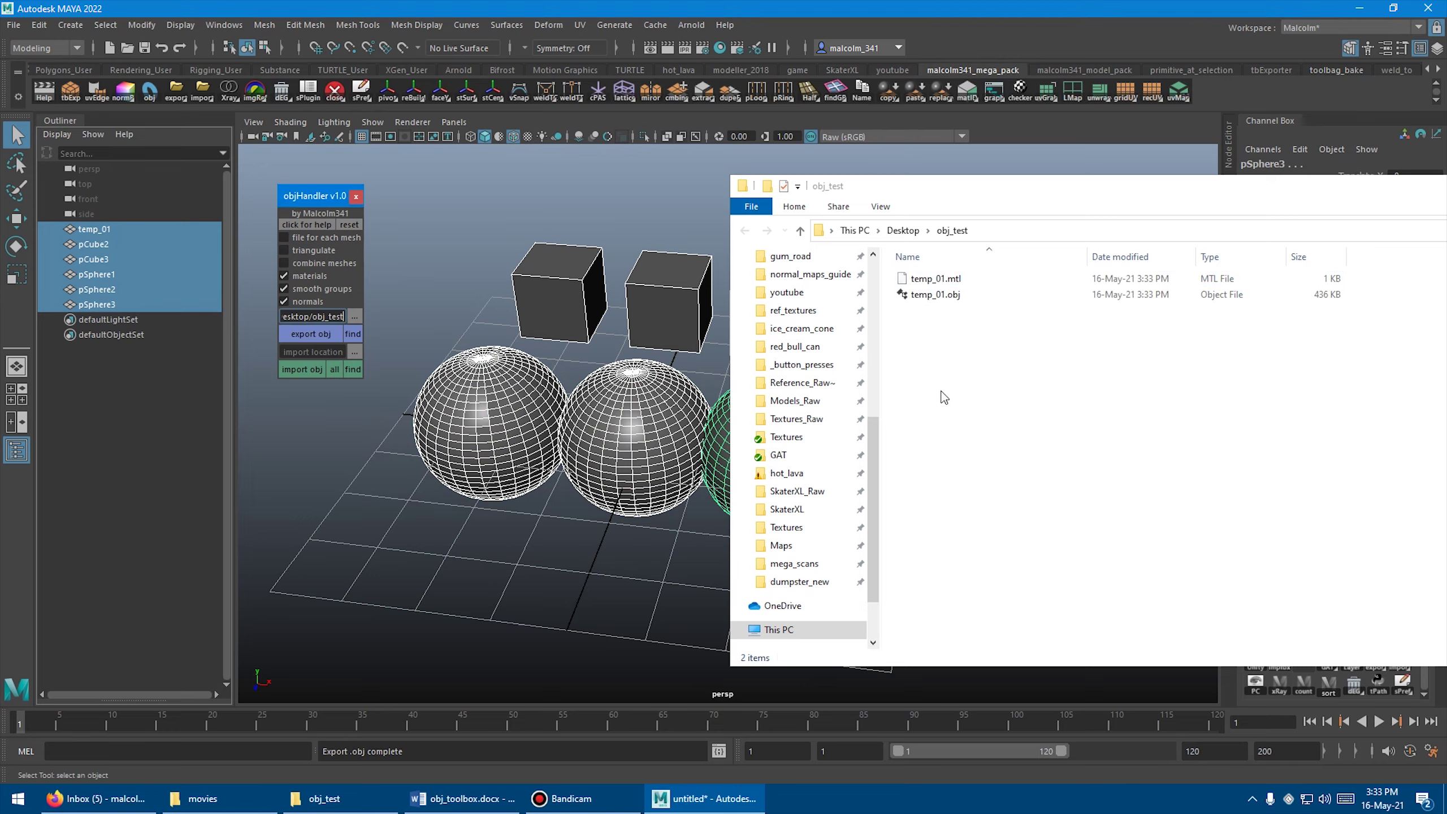
pyautogui.press('f')
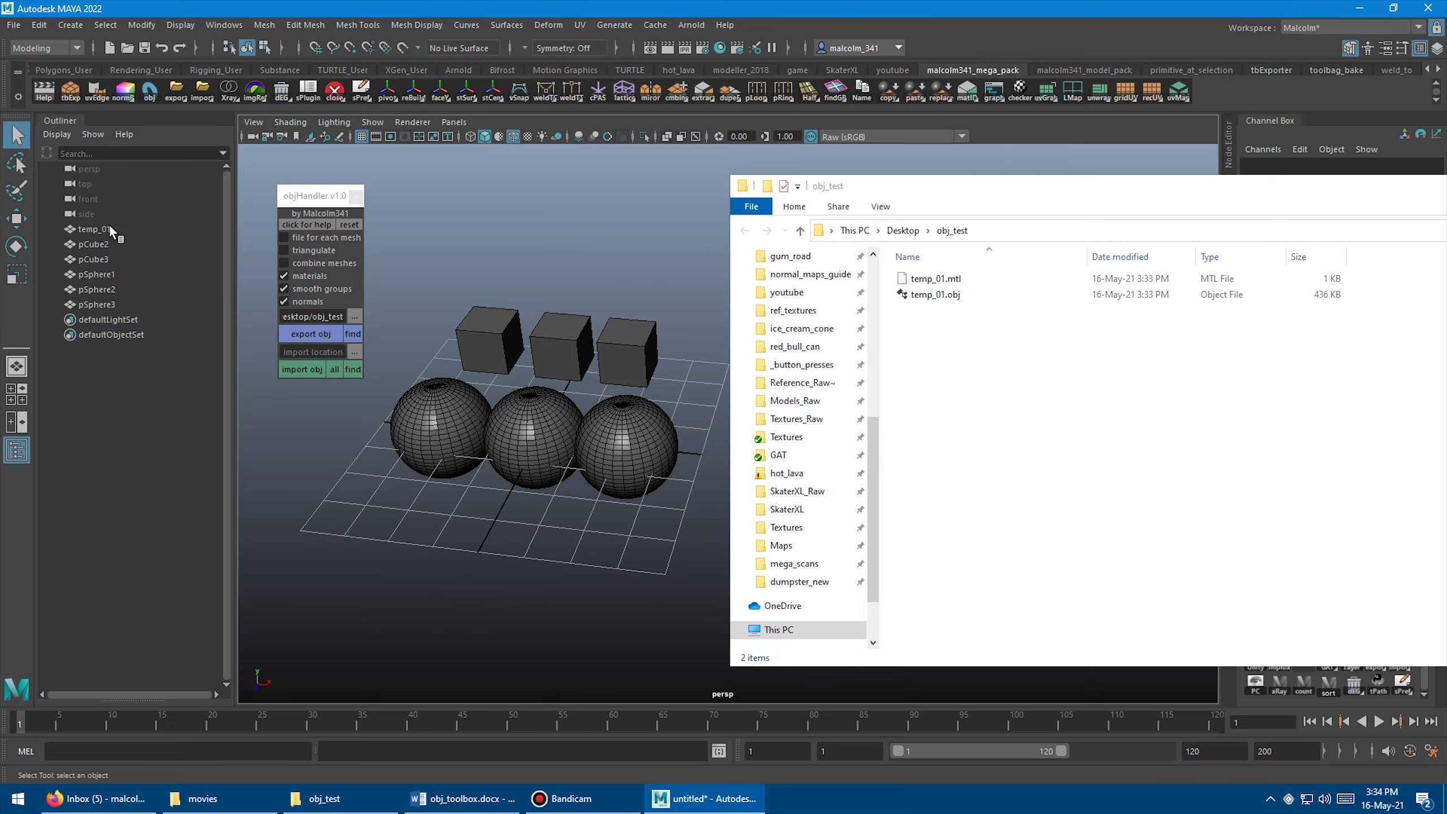
pyautogui.click(107, 229)
pyautogui.keyDown('shift'); pyautogui.click(115, 301); pyautogui.keyUp('shift')
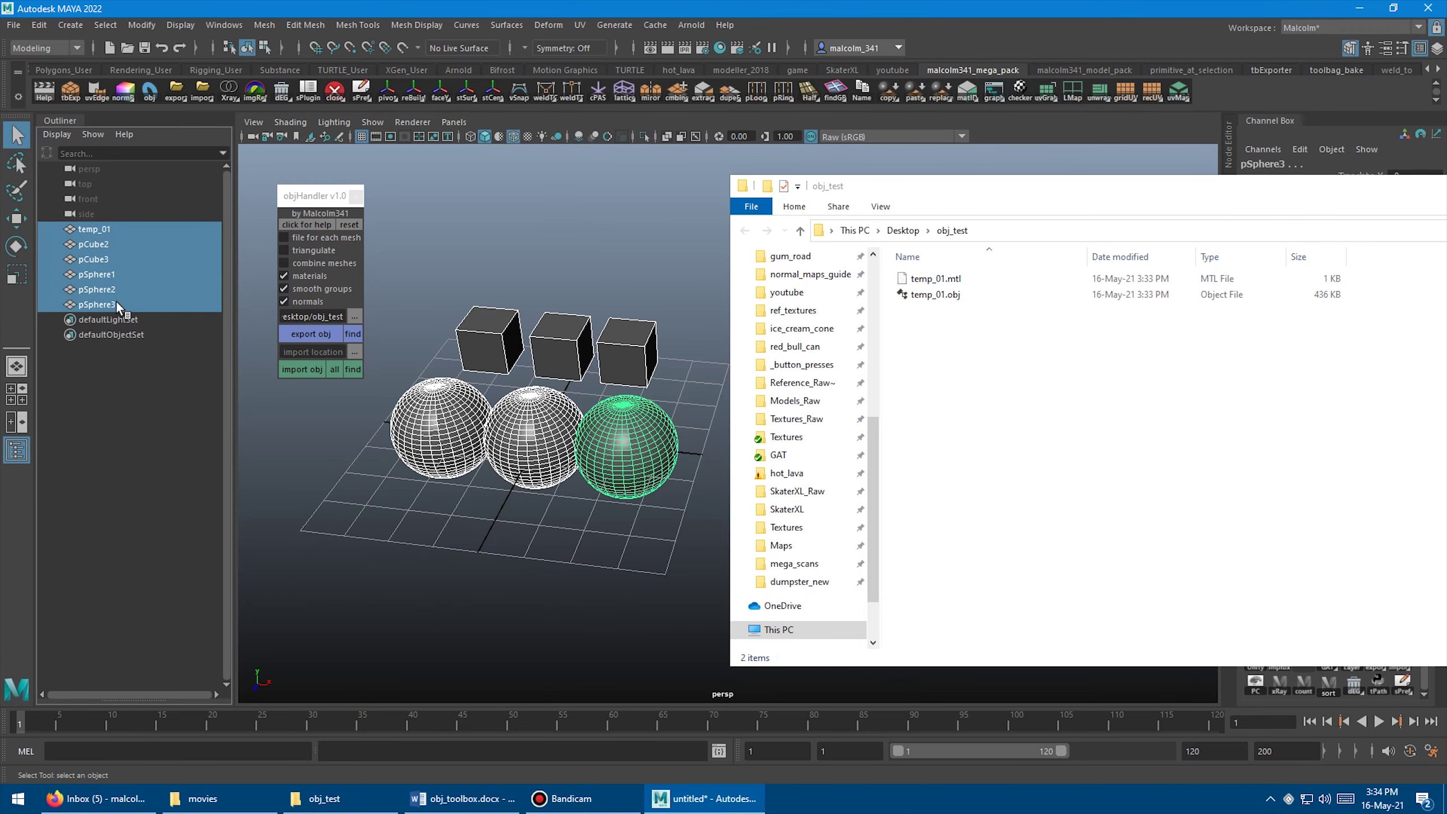
# Hide the six original cubes and spheres, then choose temp_01.obj from obj_test as objHandler's import file.
pyautogui.hotkey('ctrl', 'h')
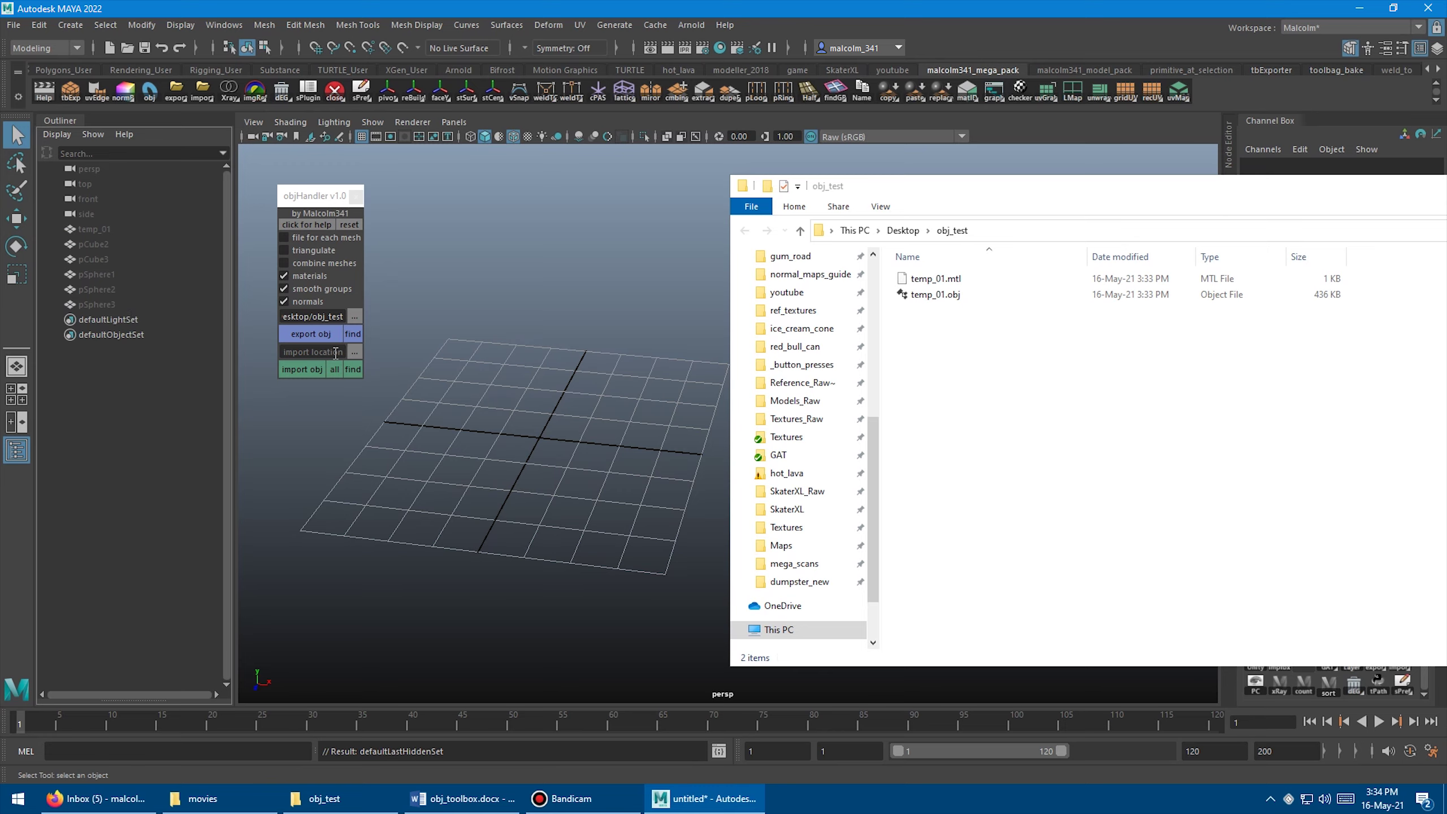
pyautogui.click(353, 350)
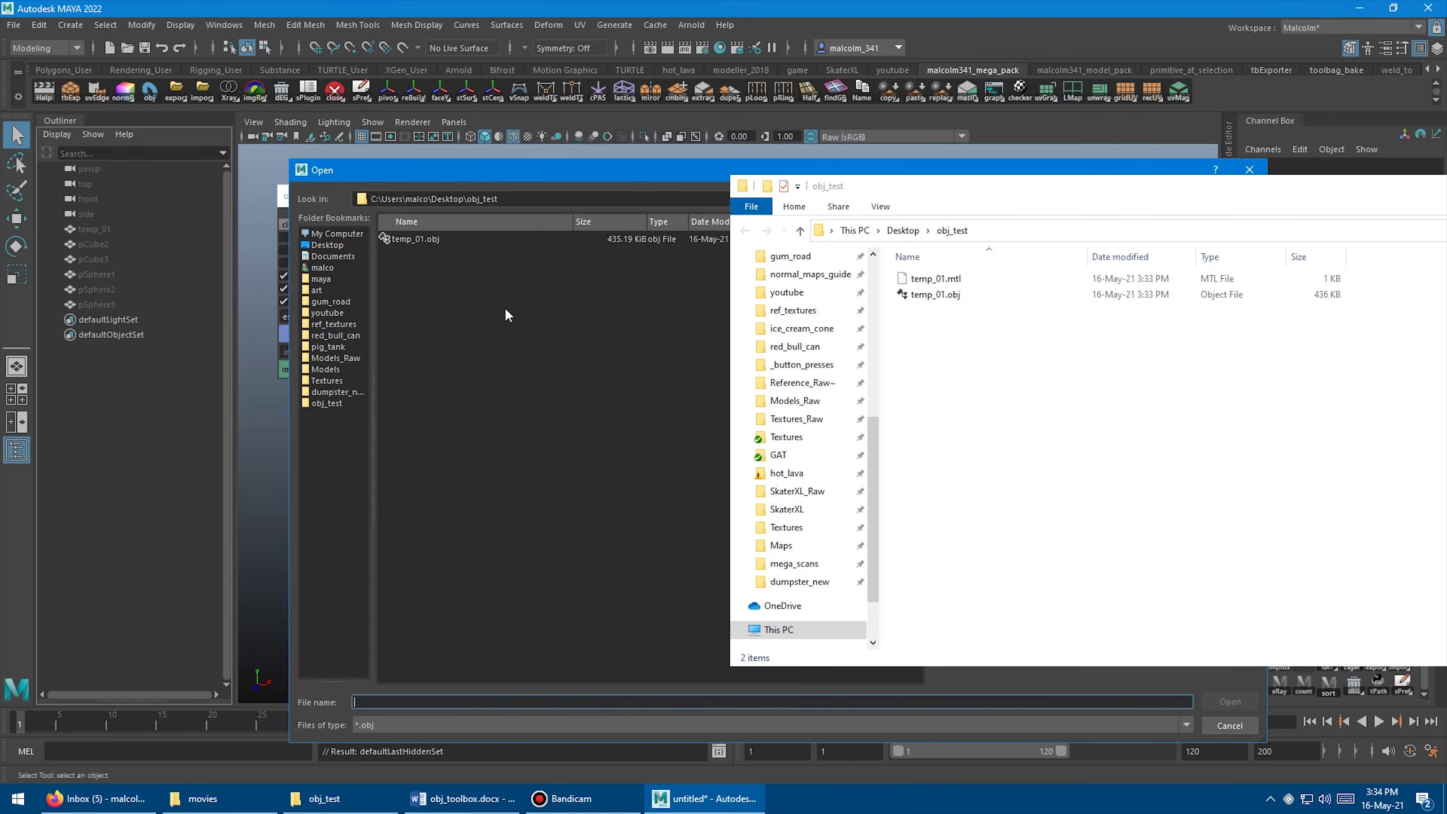
pyautogui.moveTo(552, 168); pyautogui.dragTo(508, 172)
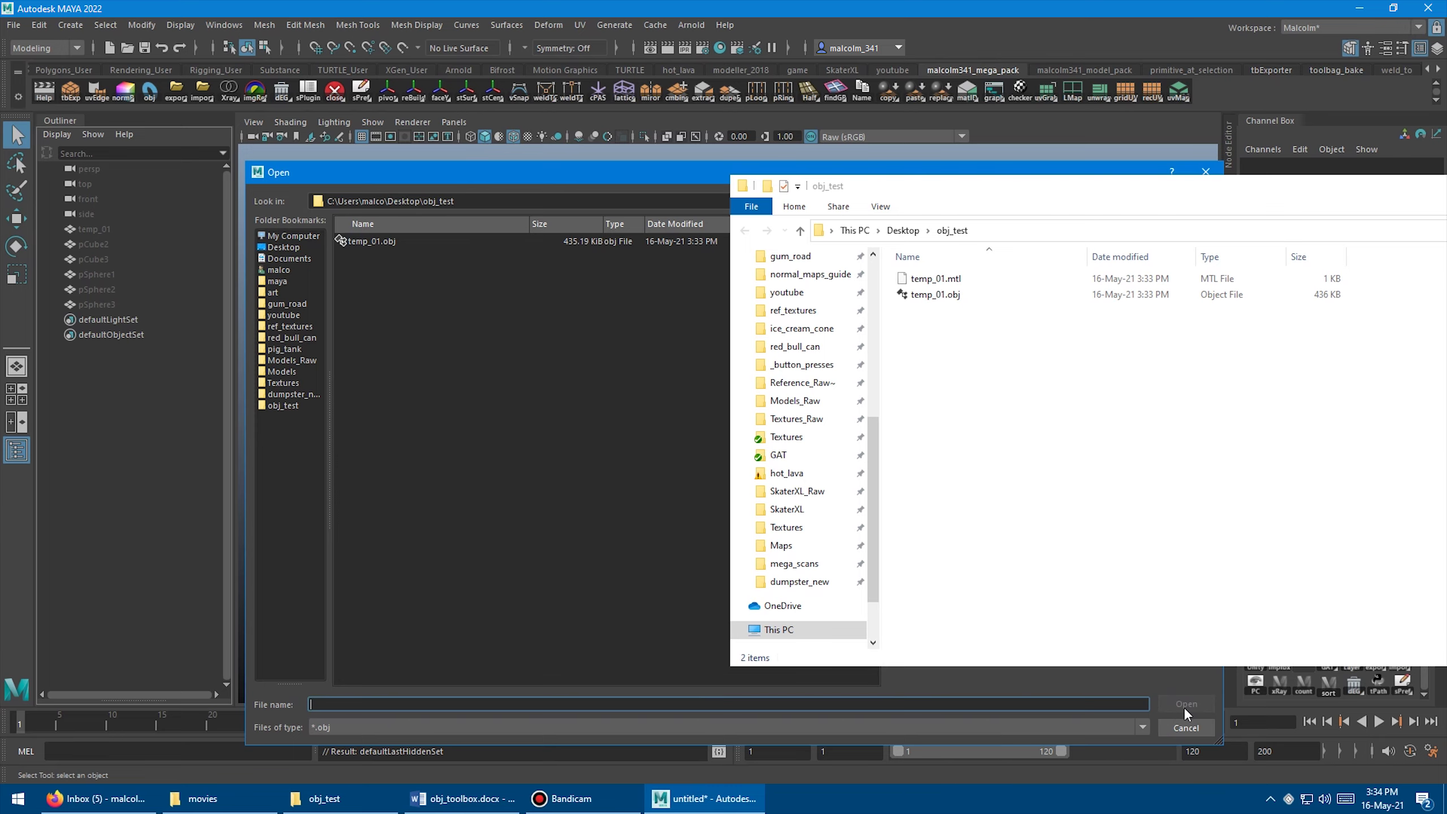
pyautogui.click(382, 240)
pyautogui.doubleClick(382, 239)
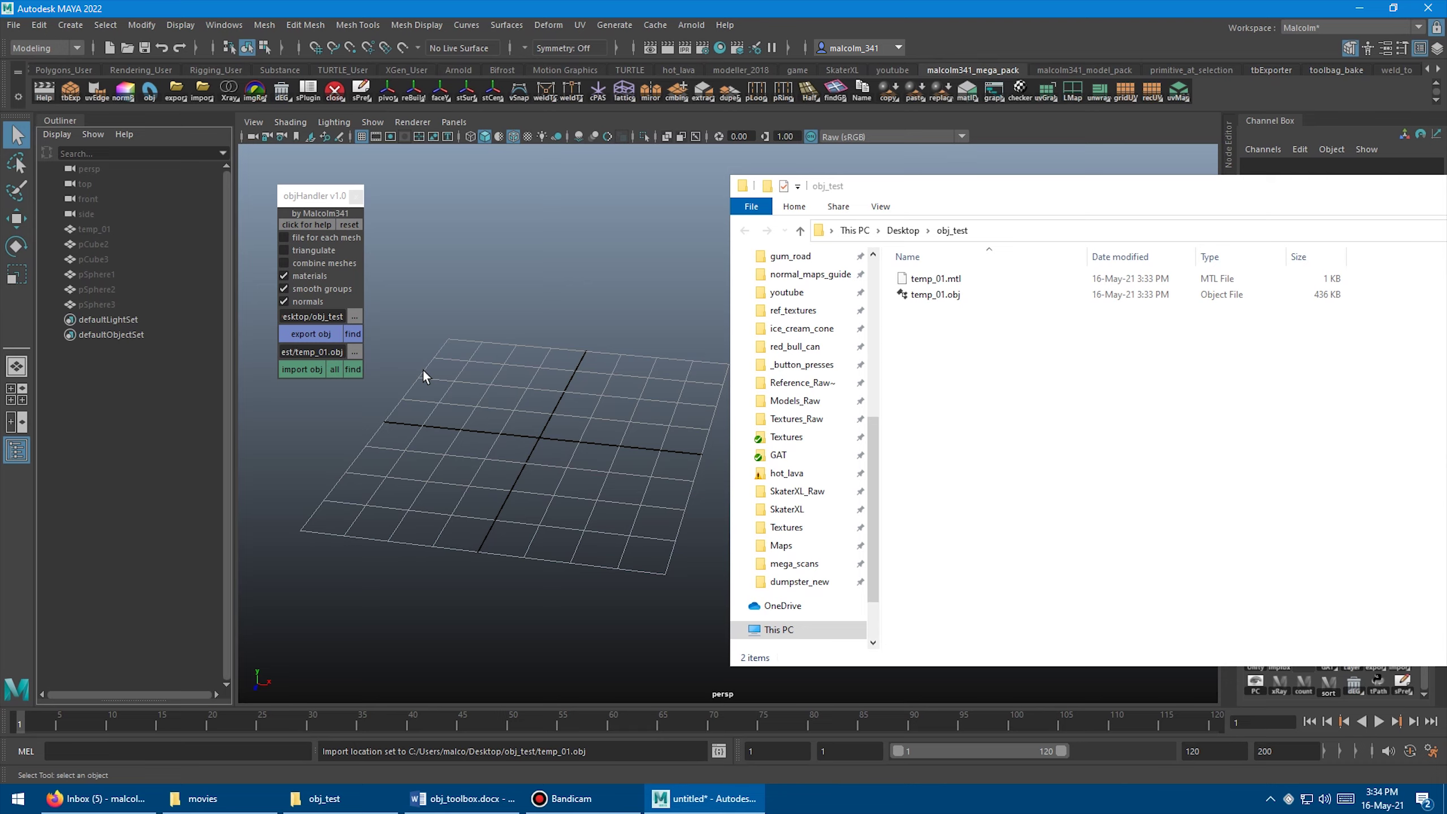
pyautogui.click(337, 316)
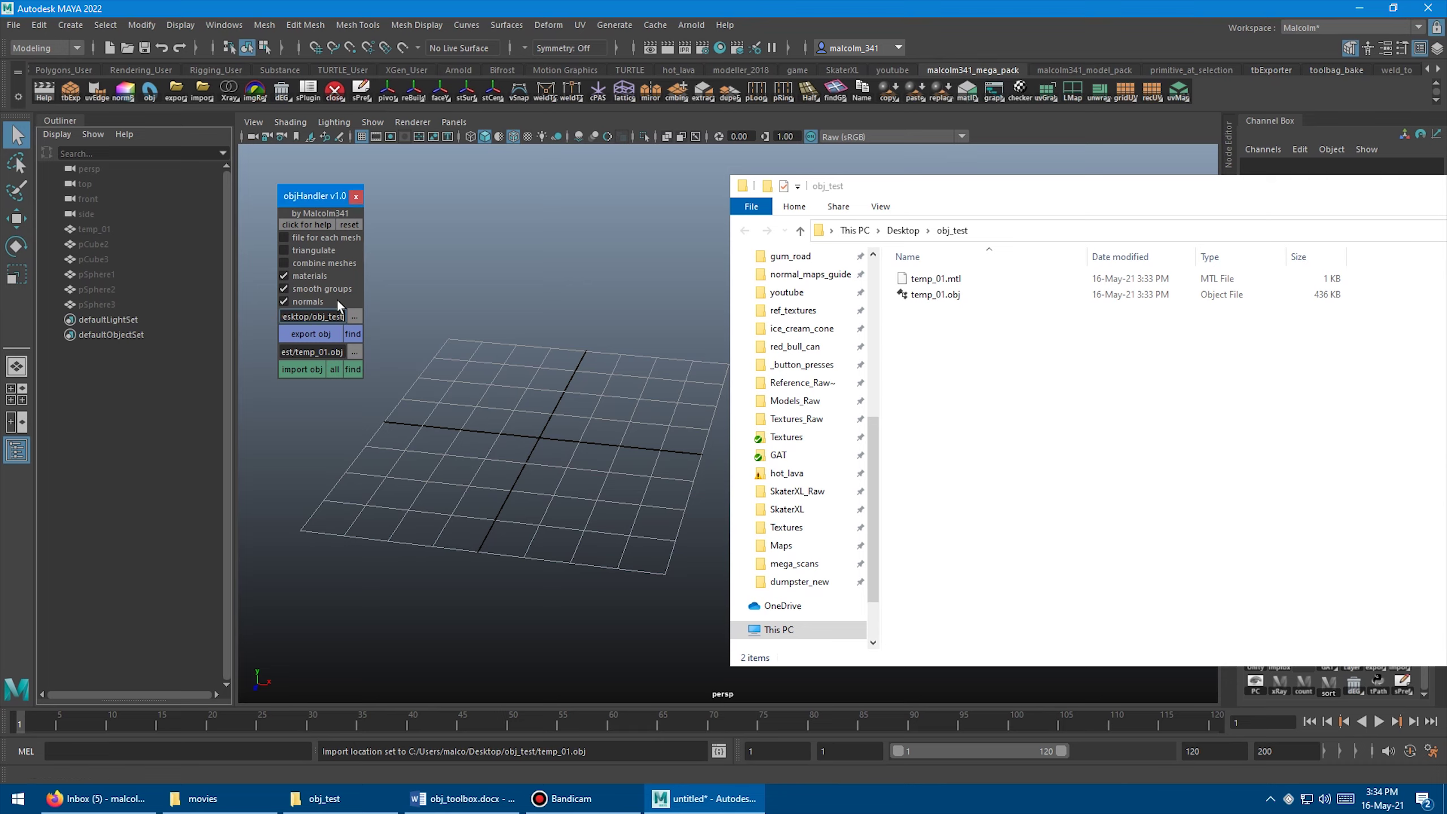
pyautogui.click(304, 368)
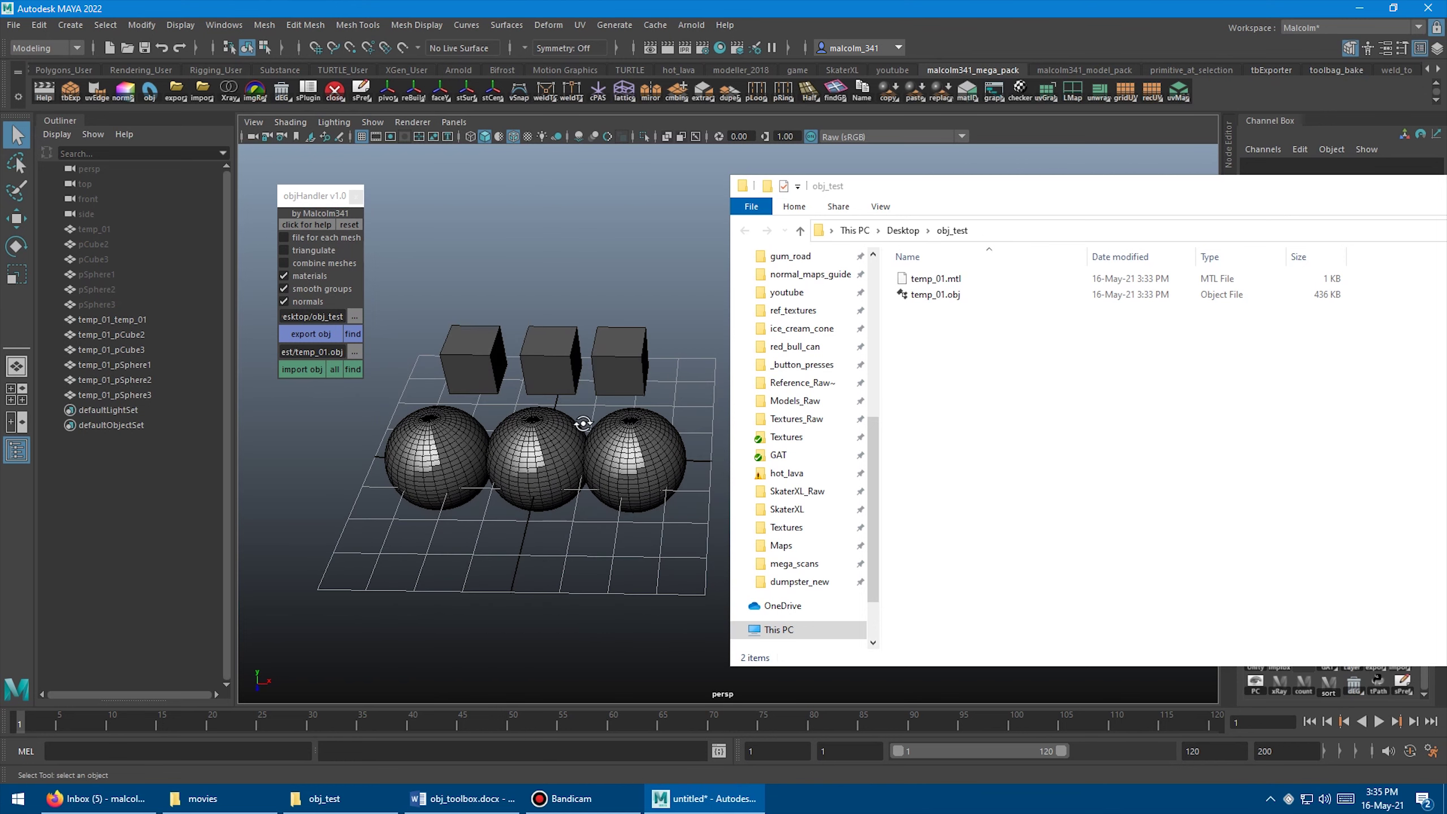
pyautogui.keyDown('alt'); pyautogui.moveTo(547, 410); pyautogui.dragTo(516, 407); pyautogui.keyUp('alt')
pyautogui.click(515, 407)
pyautogui.click(518, 323)
pyautogui.click(573, 336)
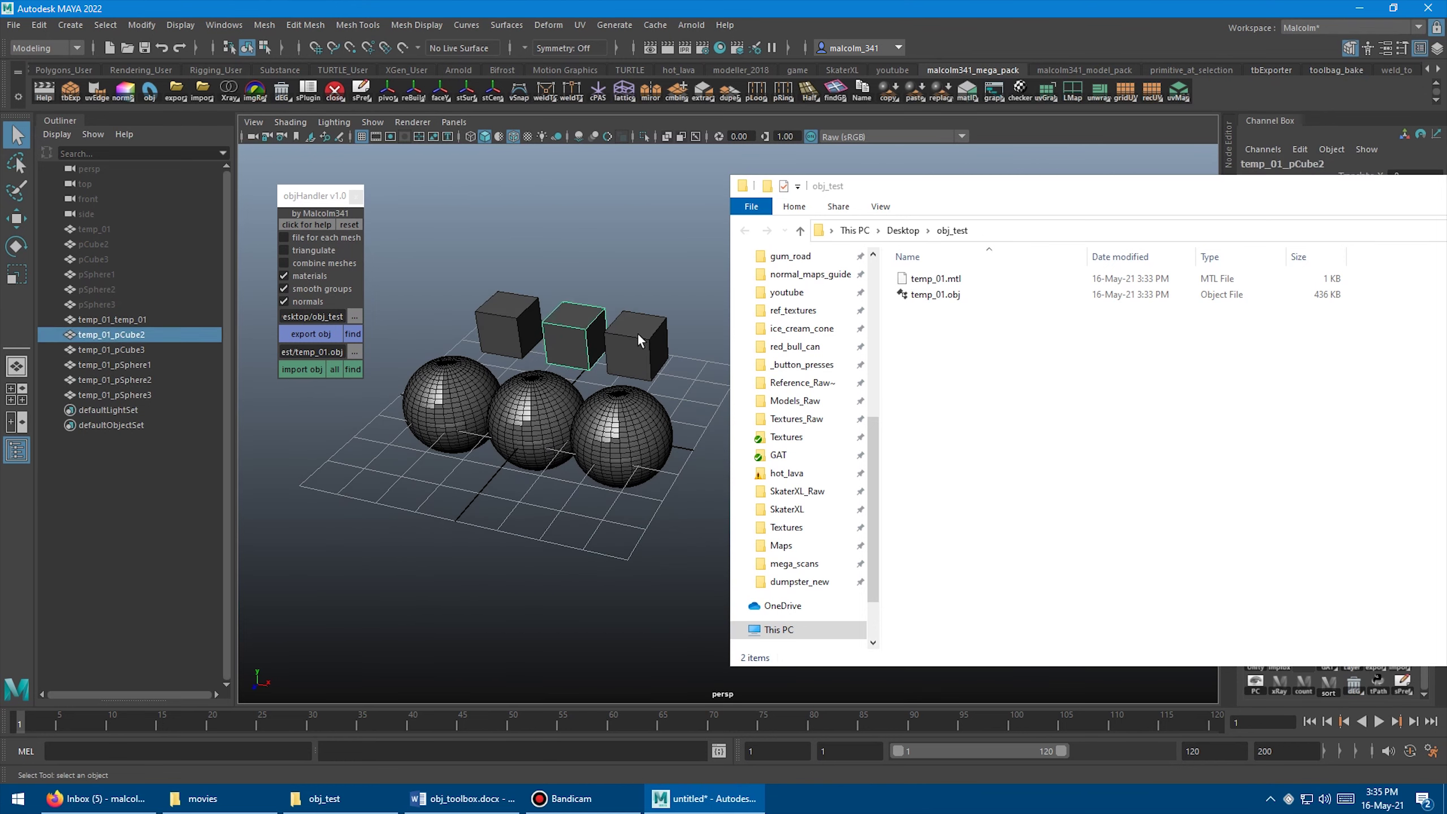
pyautogui.click(638, 332)
pyautogui.click(606, 413)
pyautogui.click(532, 422)
pyautogui.click(461, 385)
pyautogui.click(143, 380)
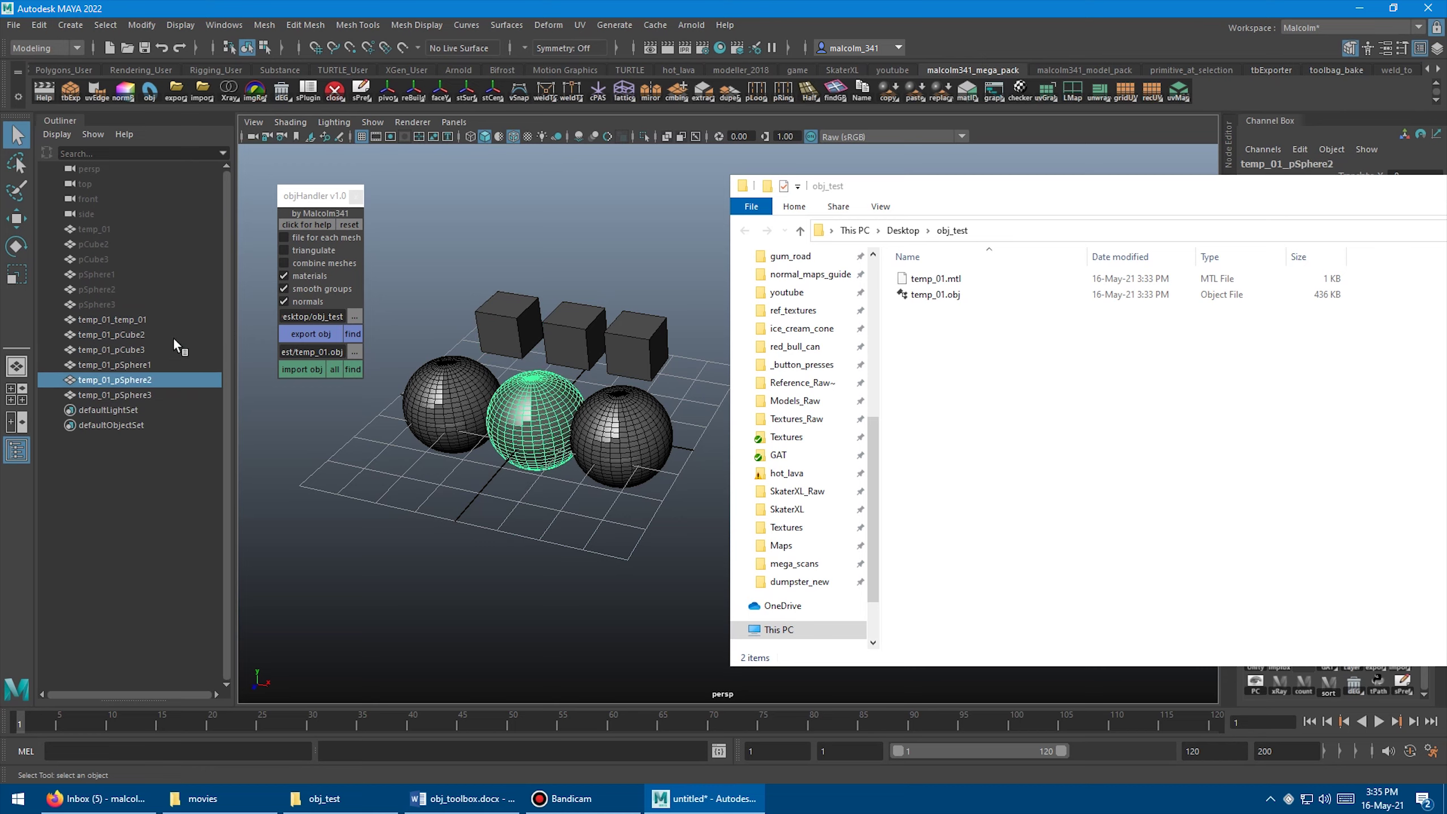
pyautogui.click(140, 321)
pyautogui.click(135, 336)
pyautogui.click(137, 349)
pyautogui.click(136, 365)
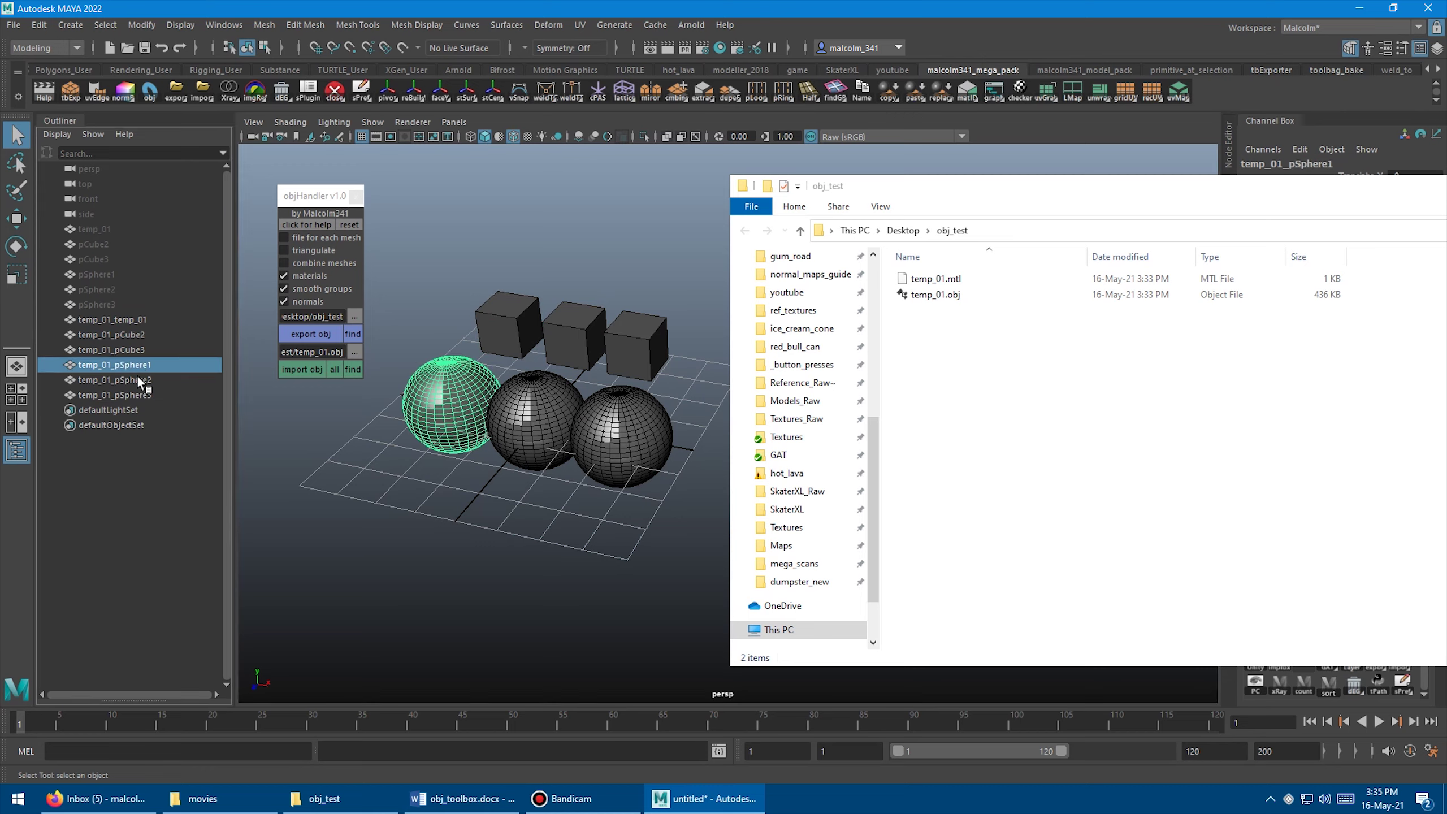
pyautogui.click(136, 380)
pyautogui.click(138, 394)
pyautogui.click(138, 380)
pyautogui.click(135, 365)
pyautogui.click(129, 349)
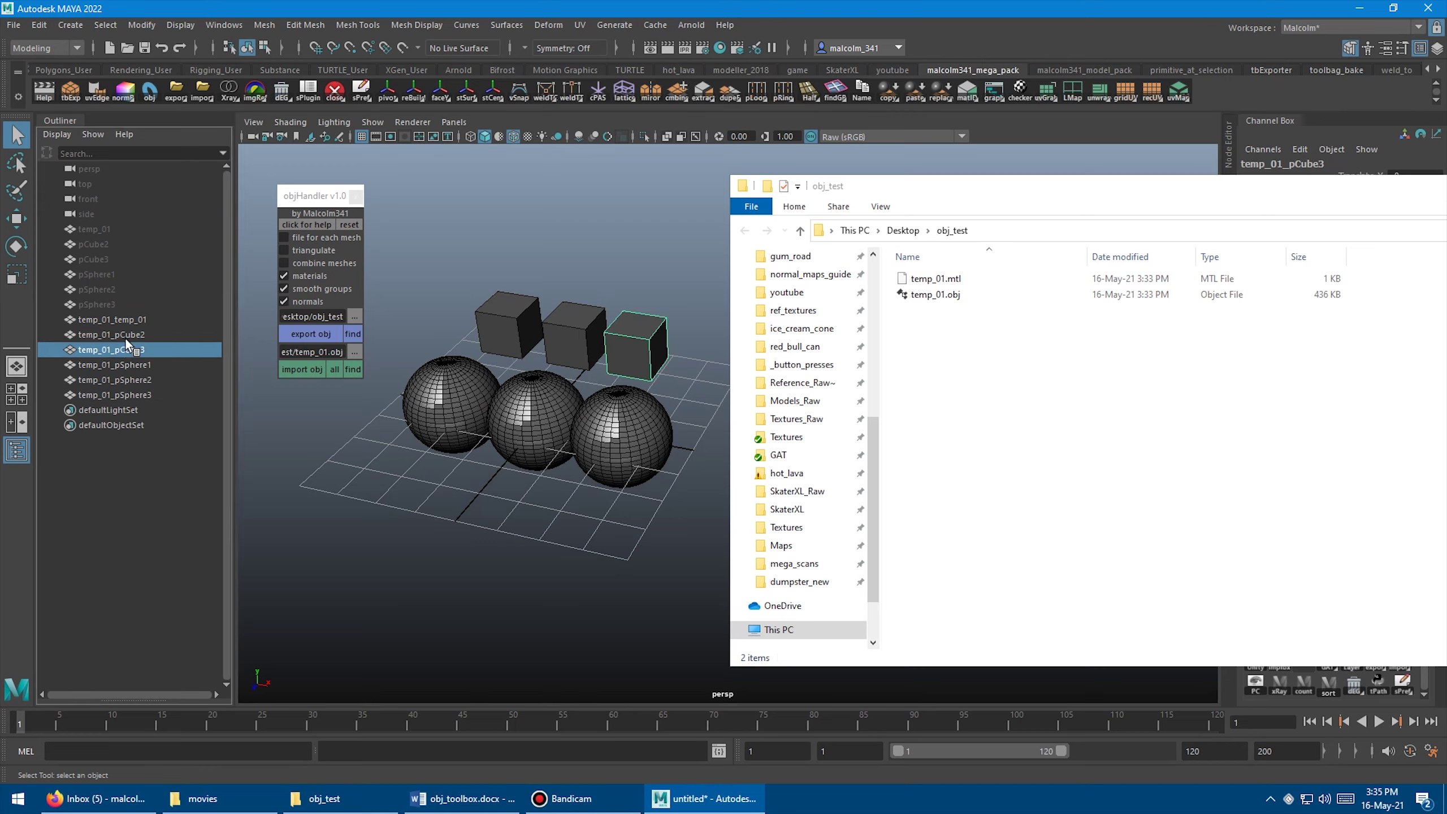
pyautogui.click(124, 335)
pyautogui.click(125, 320)
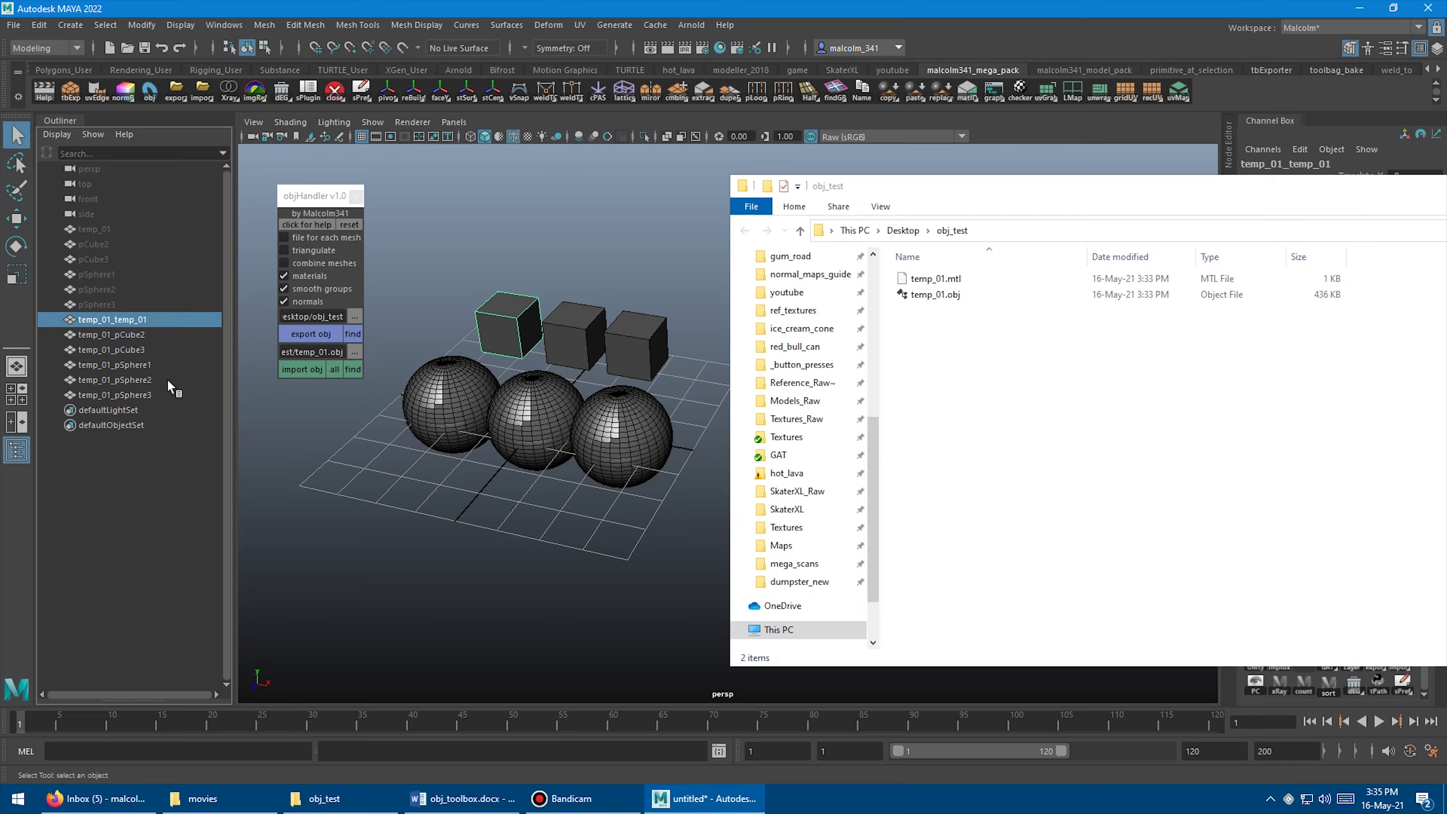
# Delete the six imported temp_01 objects and select the six hidden originals in the Outliner.
pyautogui.moveTo(357, 516); pyautogui.dragTo(668, 325)
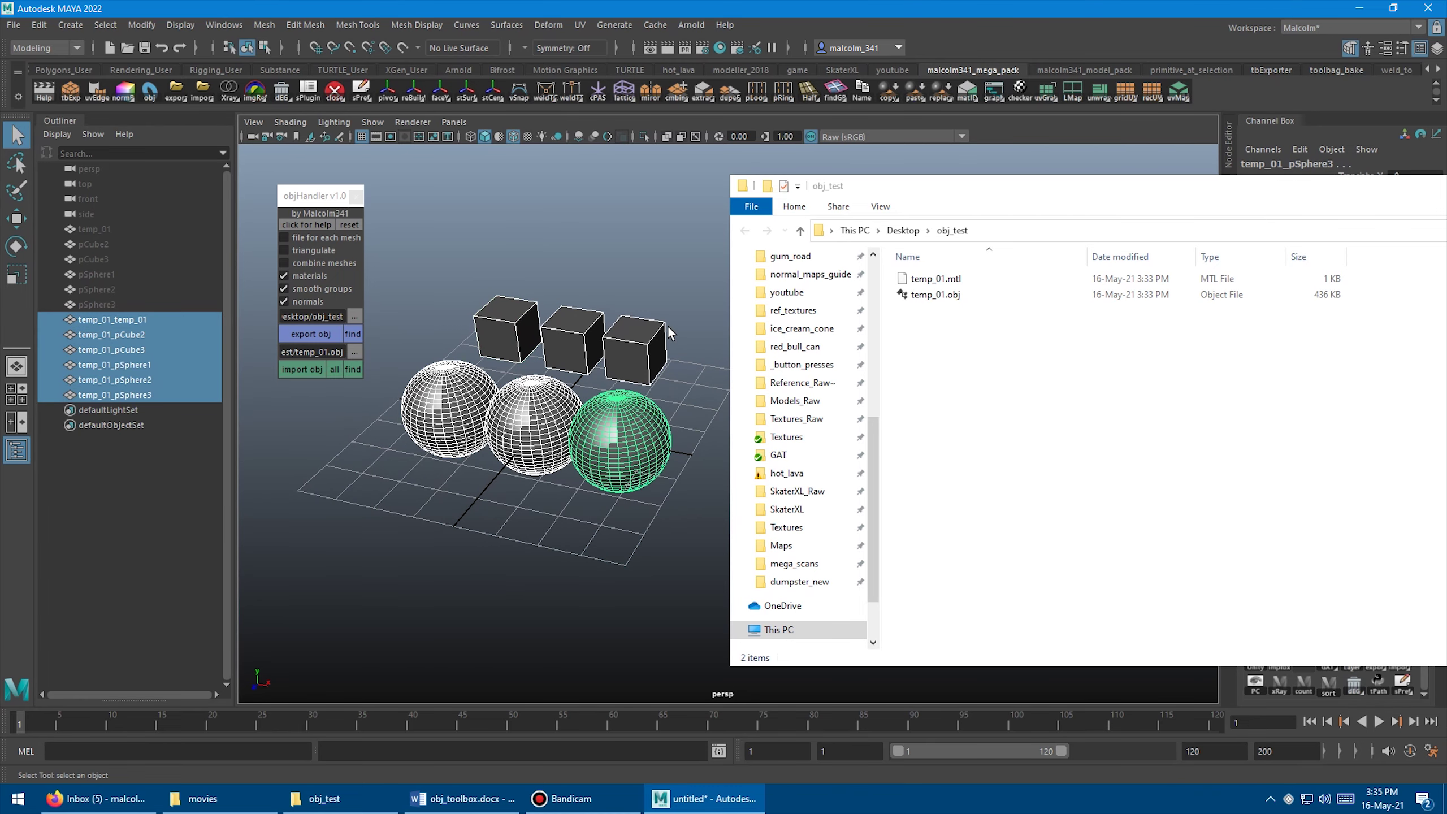
pyautogui.press('Delete')
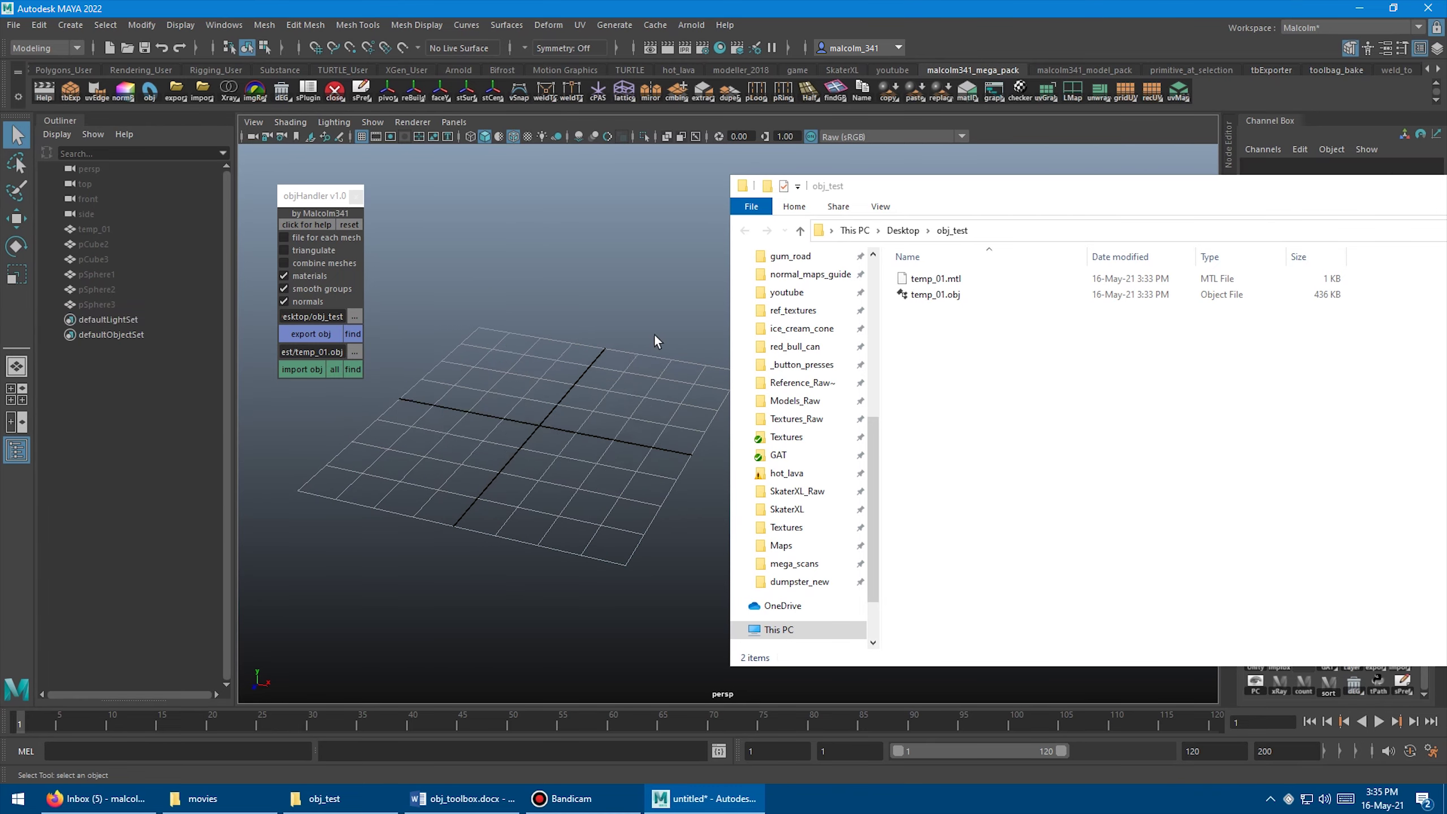
pyautogui.click(98, 228)
pyautogui.keyDown('shift'); pyautogui.click(110, 302); pyautogui.keyUp('shift')
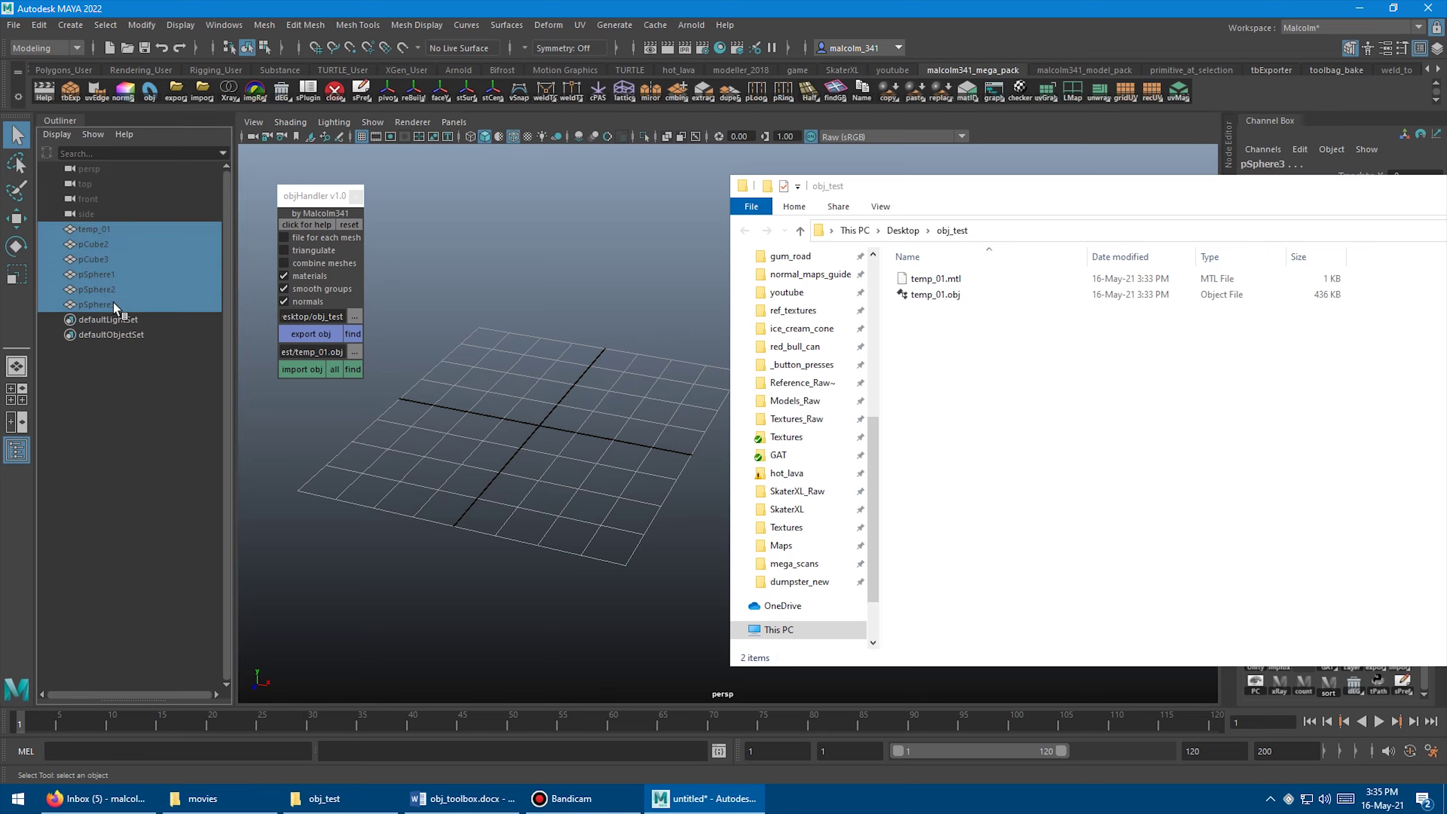
# Export the originals as one combined temp_01.obj, re-import it, and move it to show it's one mesh.
pyautogui.click(300, 263)
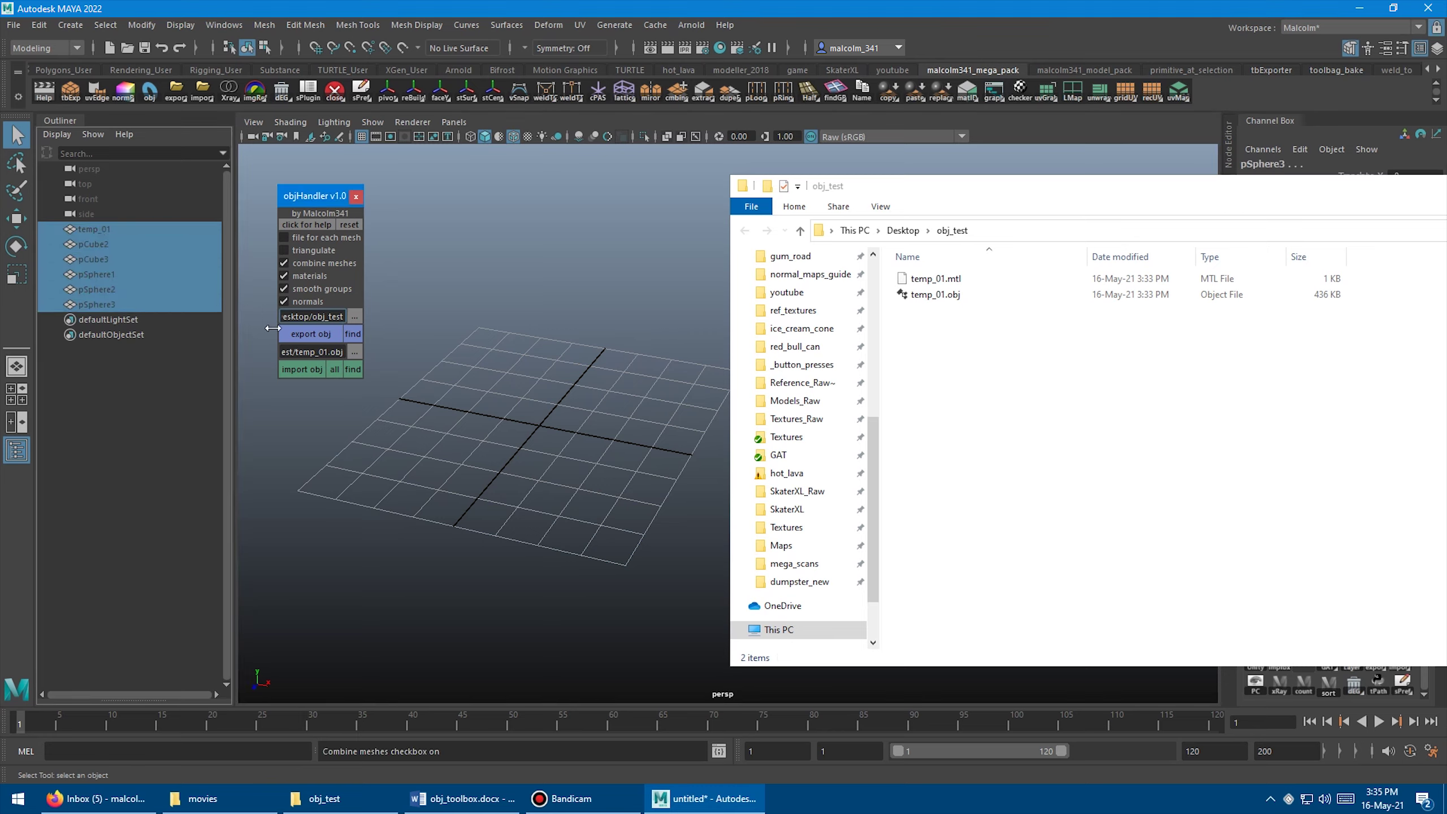
pyautogui.click(301, 335)
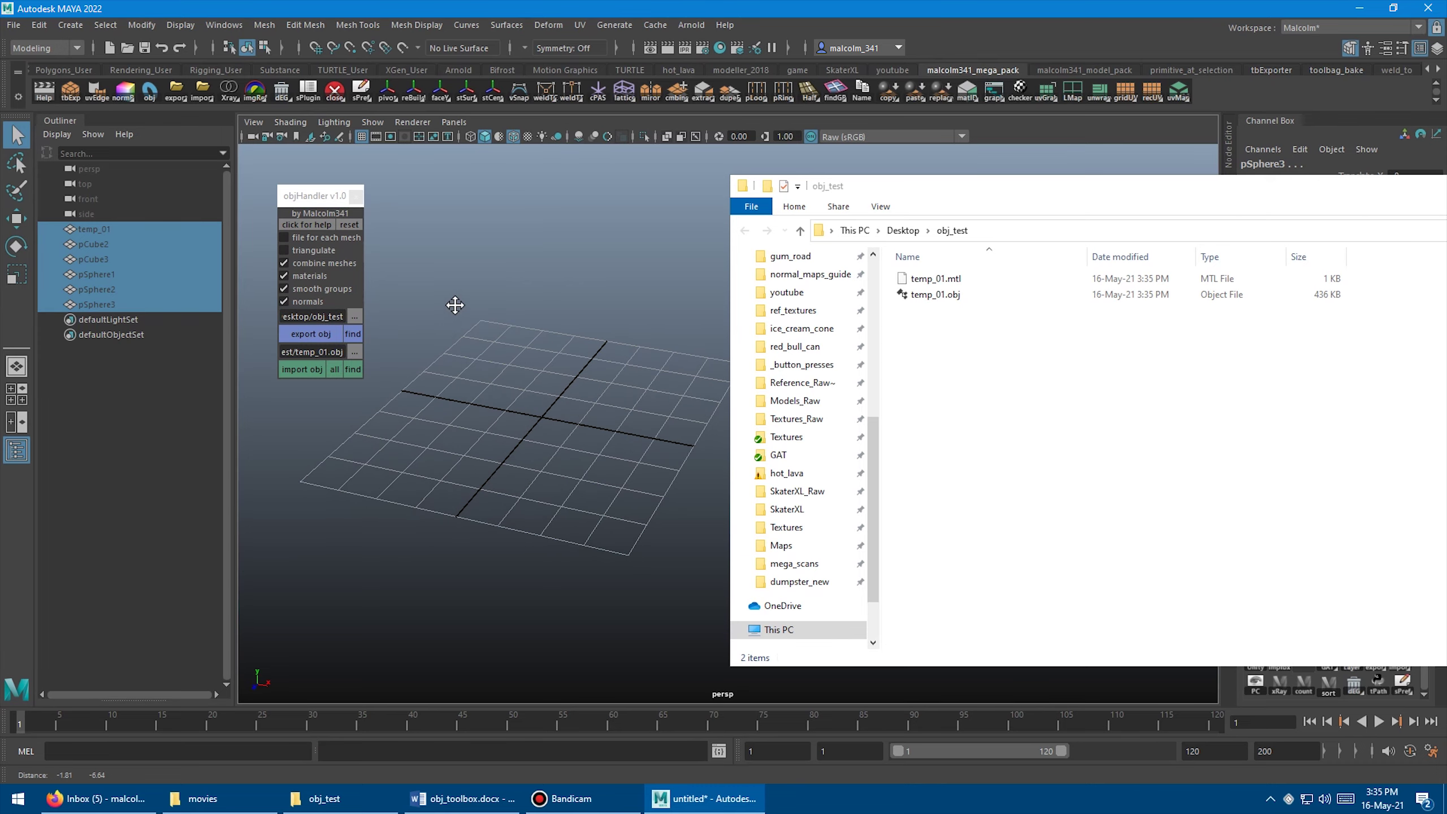
pyautogui.click(301, 368)
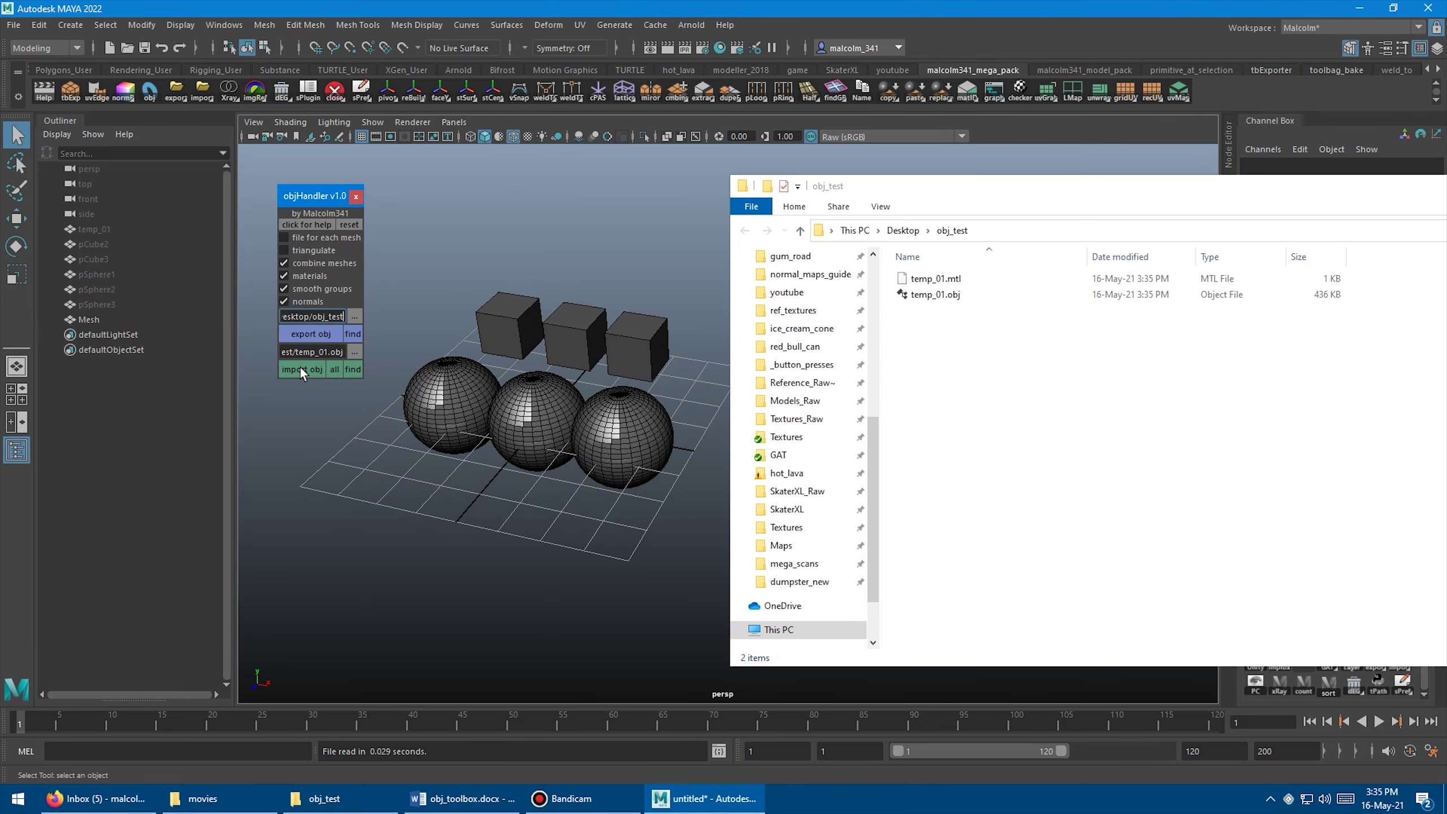
pyautogui.press('w')
pyautogui.moveTo(493, 414); pyautogui.dragTo(469, 369, button='middle')
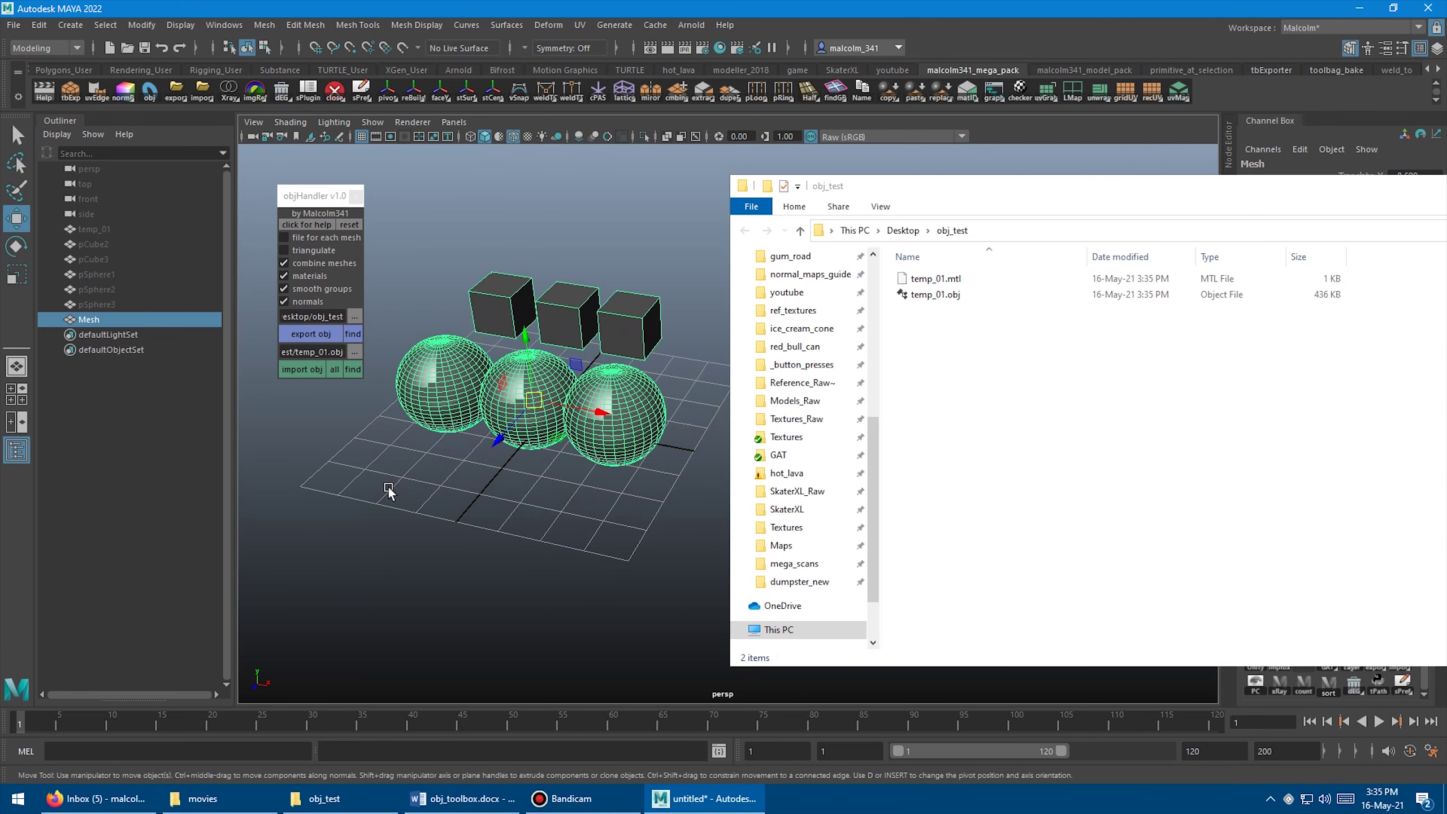
pyautogui.click(433, 530)
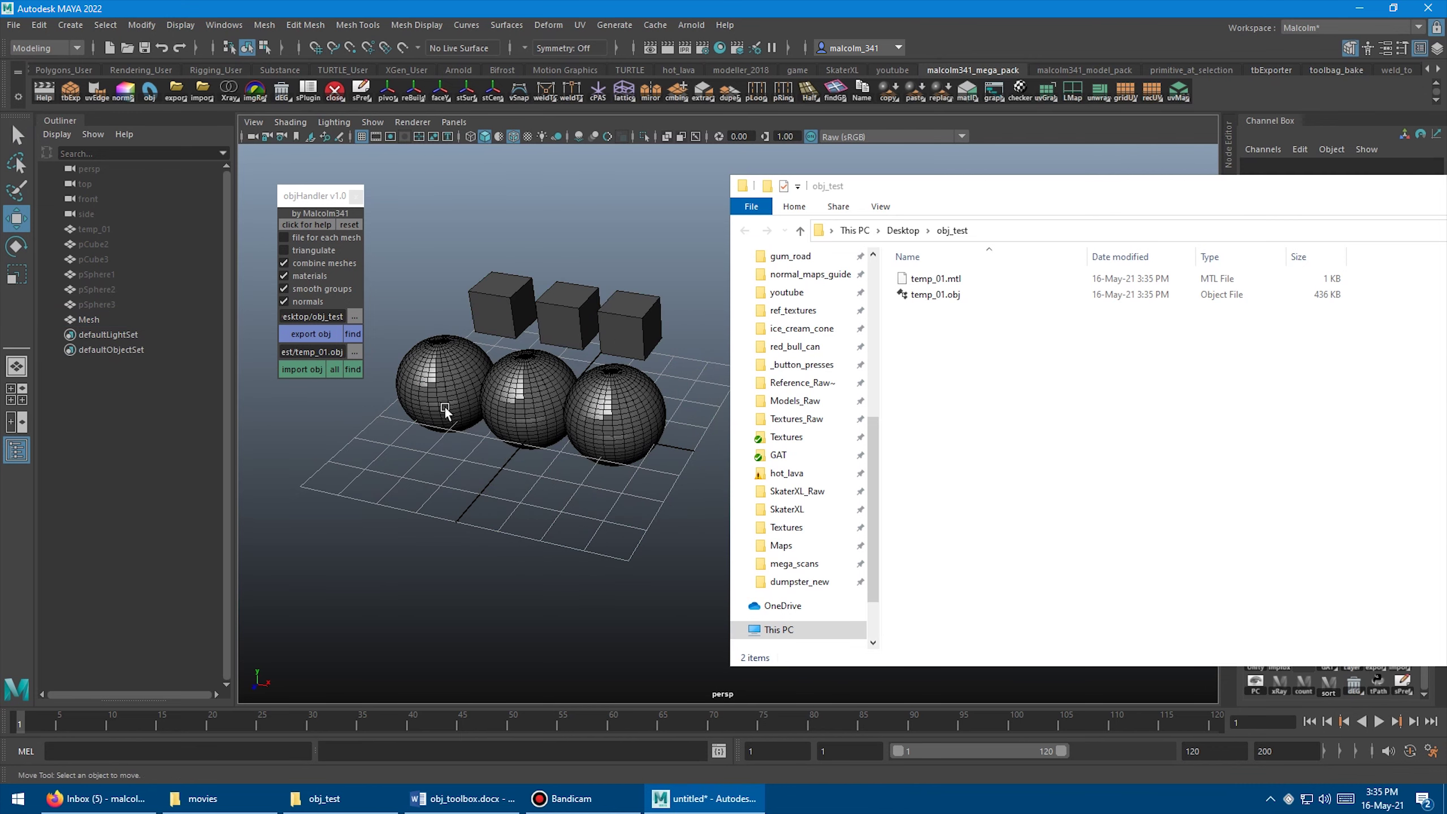
pyautogui.click(531, 385)
# Delete the combined mesh, then export the six originals as a triangulated OBJ and import it.
pyautogui.press('Delete')
pyautogui.click(111, 230)
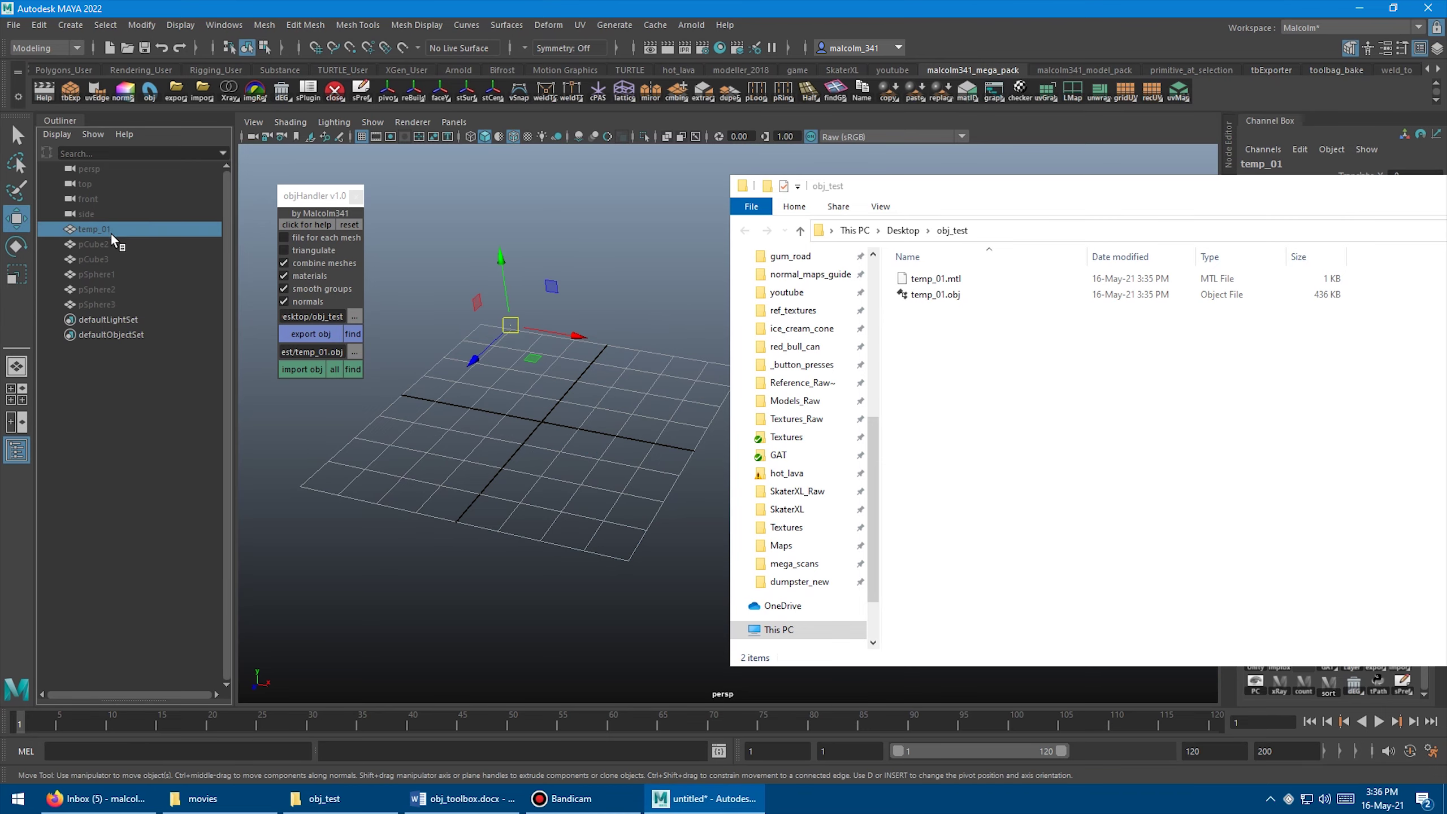
pyautogui.keyDown('shift'); pyautogui.click(97, 304); pyautogui.keyUp('shift')
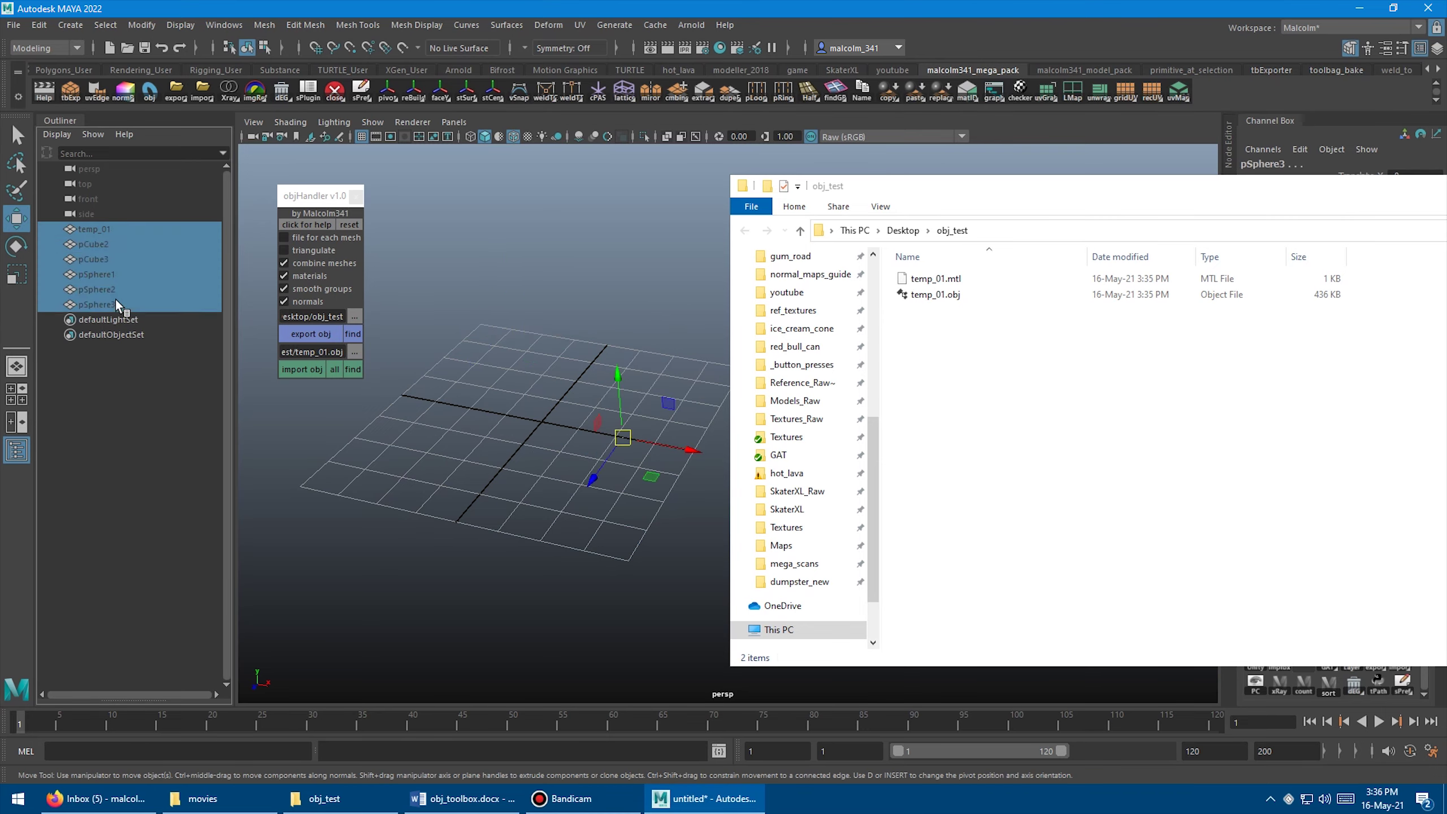
pyautogui.click(298, 251)
pyautogui.click(301, 332)
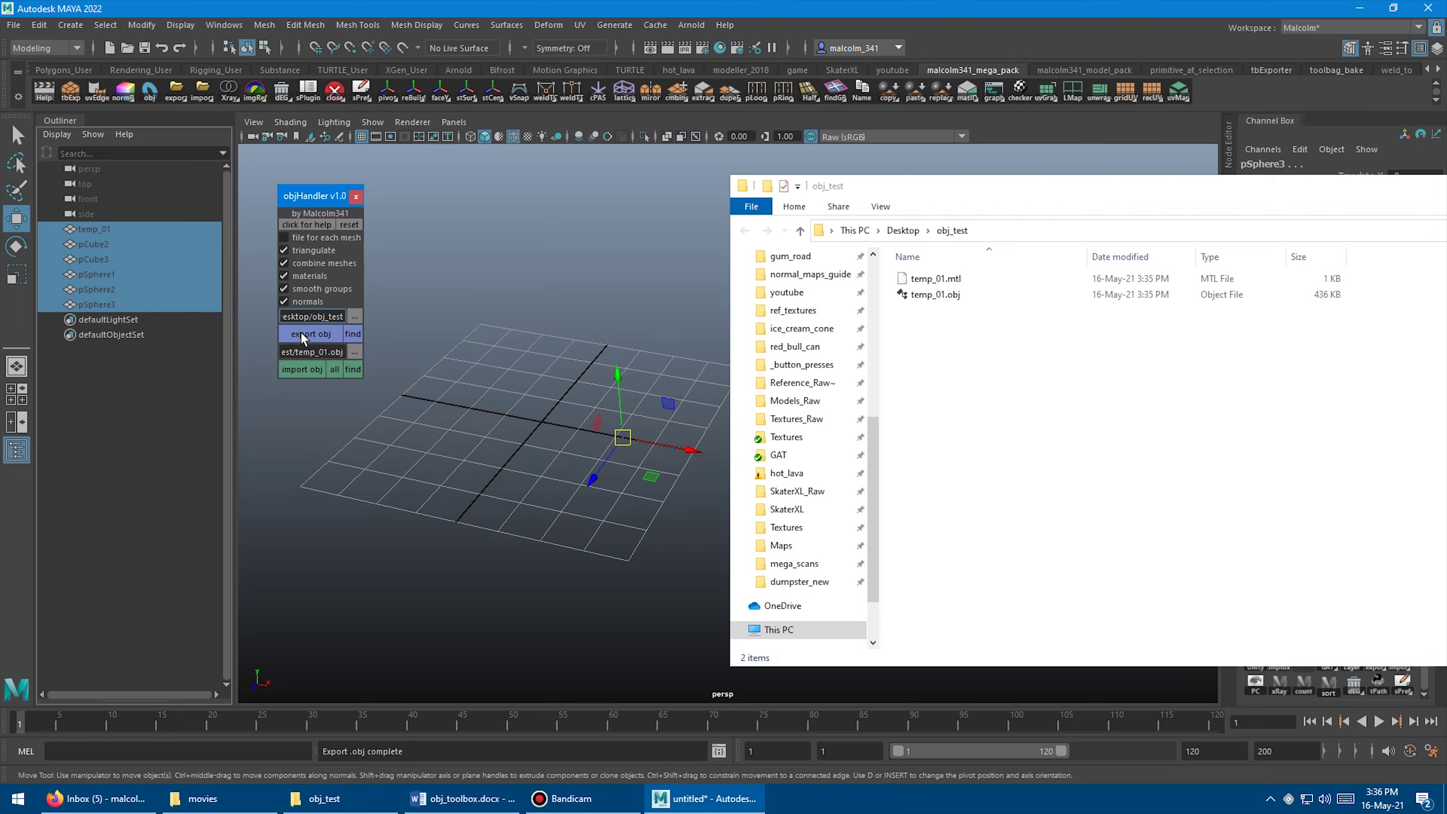
pyautogui.click(300, 369)
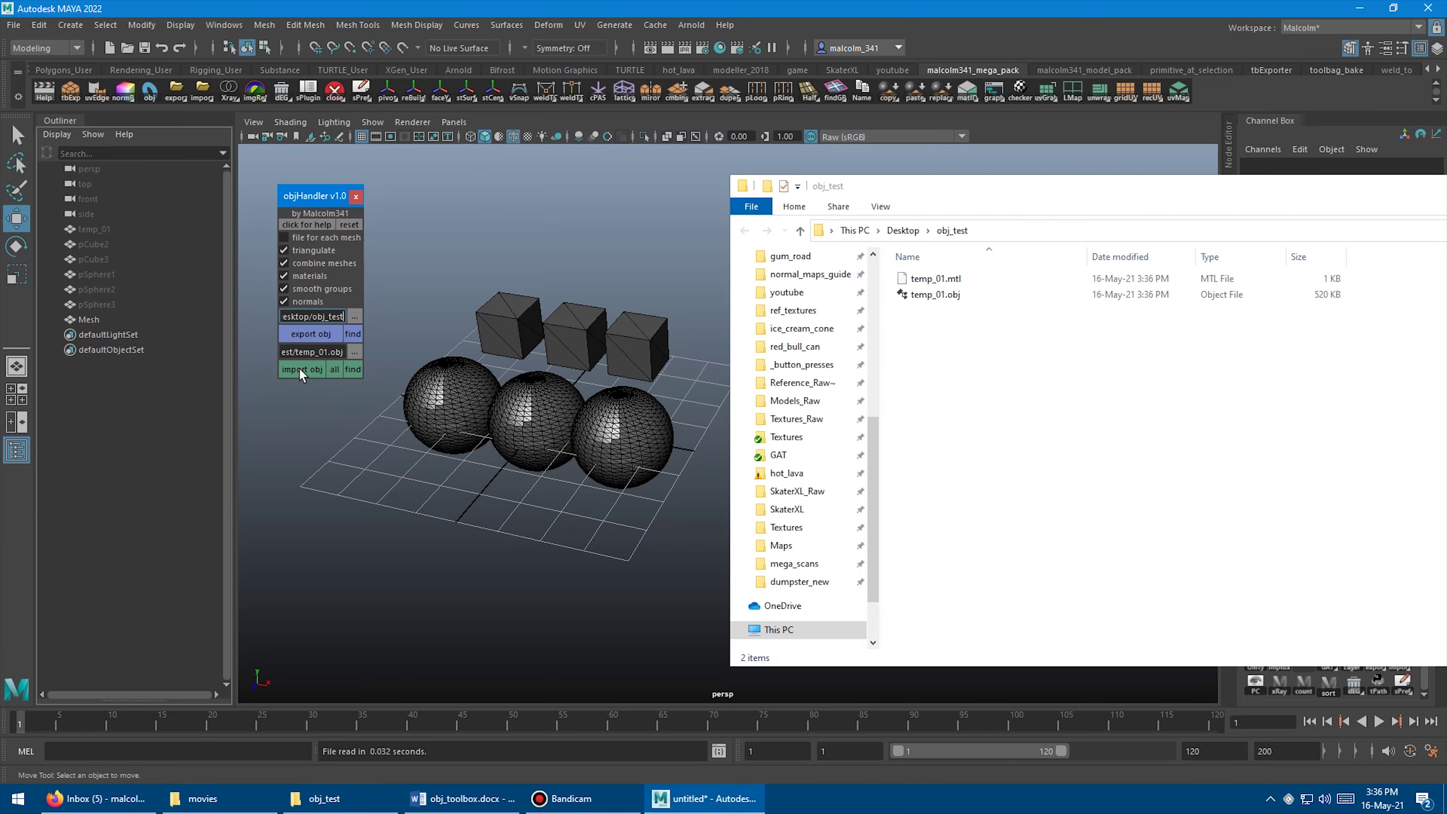
# Orbit around the imported triangulated mesh to inspect its faces, then delete it.
pyautogui.click(111, 320)
pyautogui.scroll(5, 485, 279)
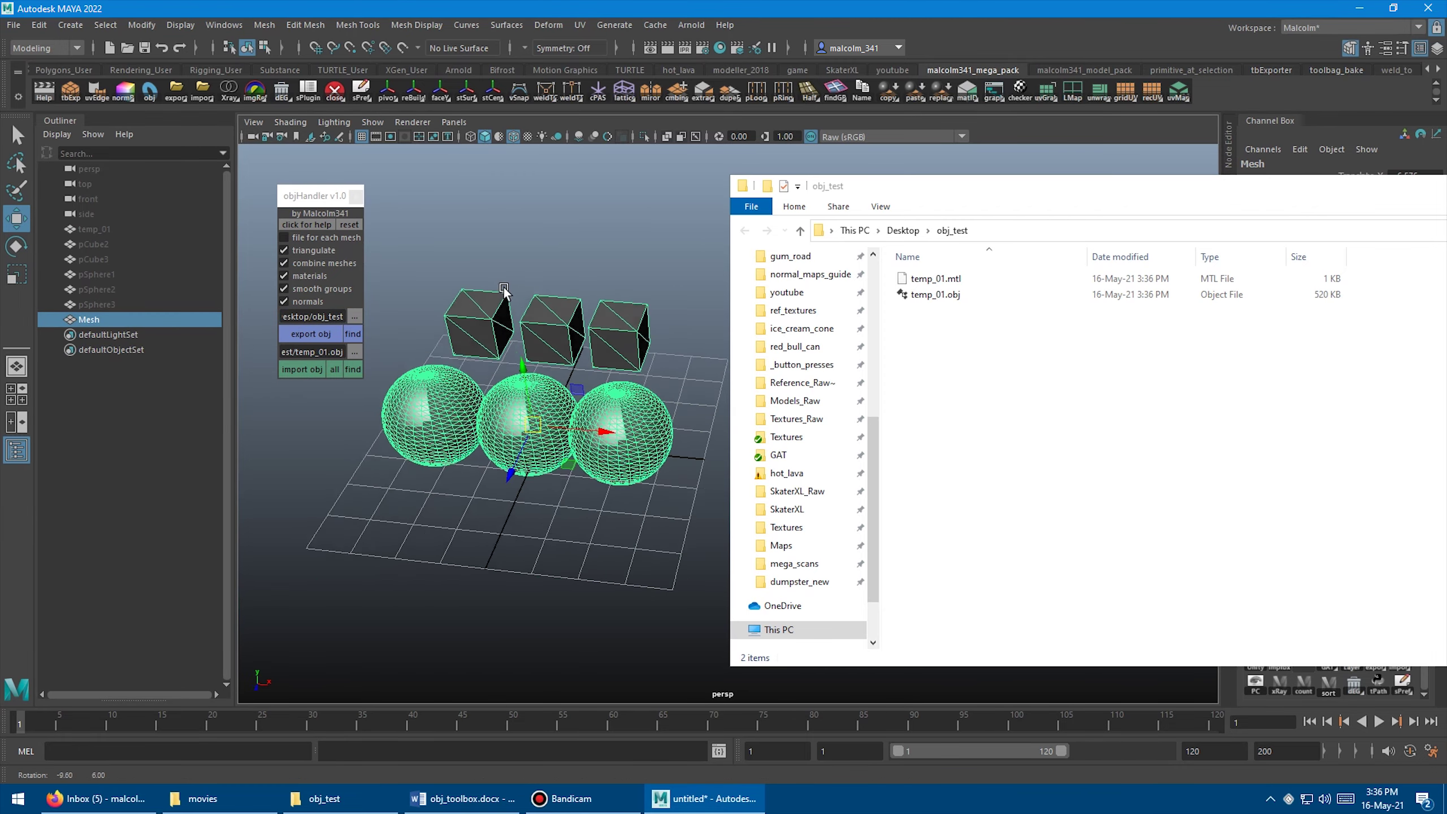
pyautogui.moveTo(525, 264)
pyautogui.keyDown('alt'); pyautogui.mouseDown()
pyautogui.moveTo(488, 277)
pyautogui.moveTo(524, 288)
pyautogui.mouseUp(); pyautogui.keyUp('alt')
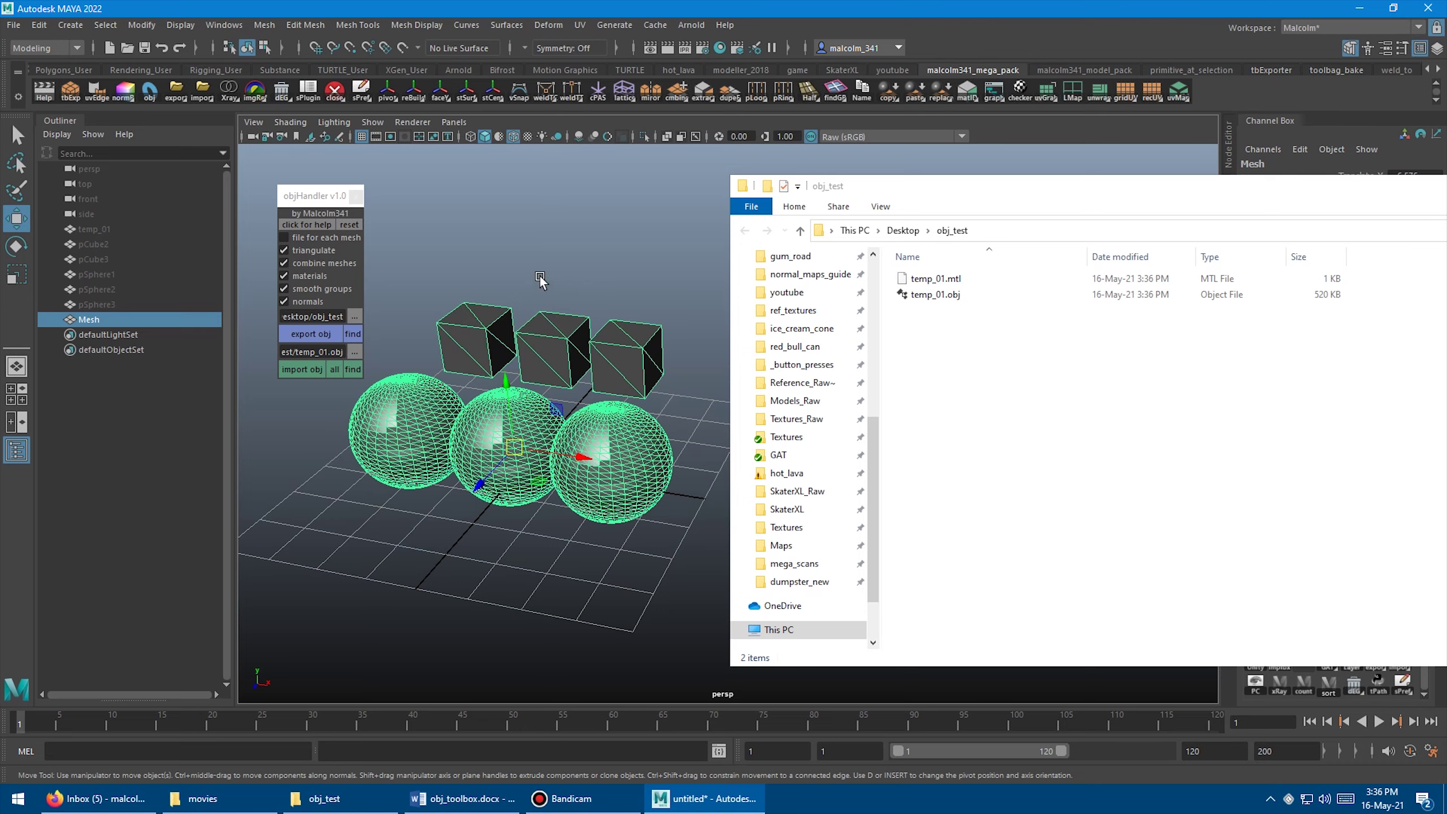
pyautogui.click(541, 287)
pyautogui.click(541, 340)
pyautogui.press('Delete')
# Unhide the six original shapes briefly, then reselect all six and hide them again.
pyautogui.click(94, 229)
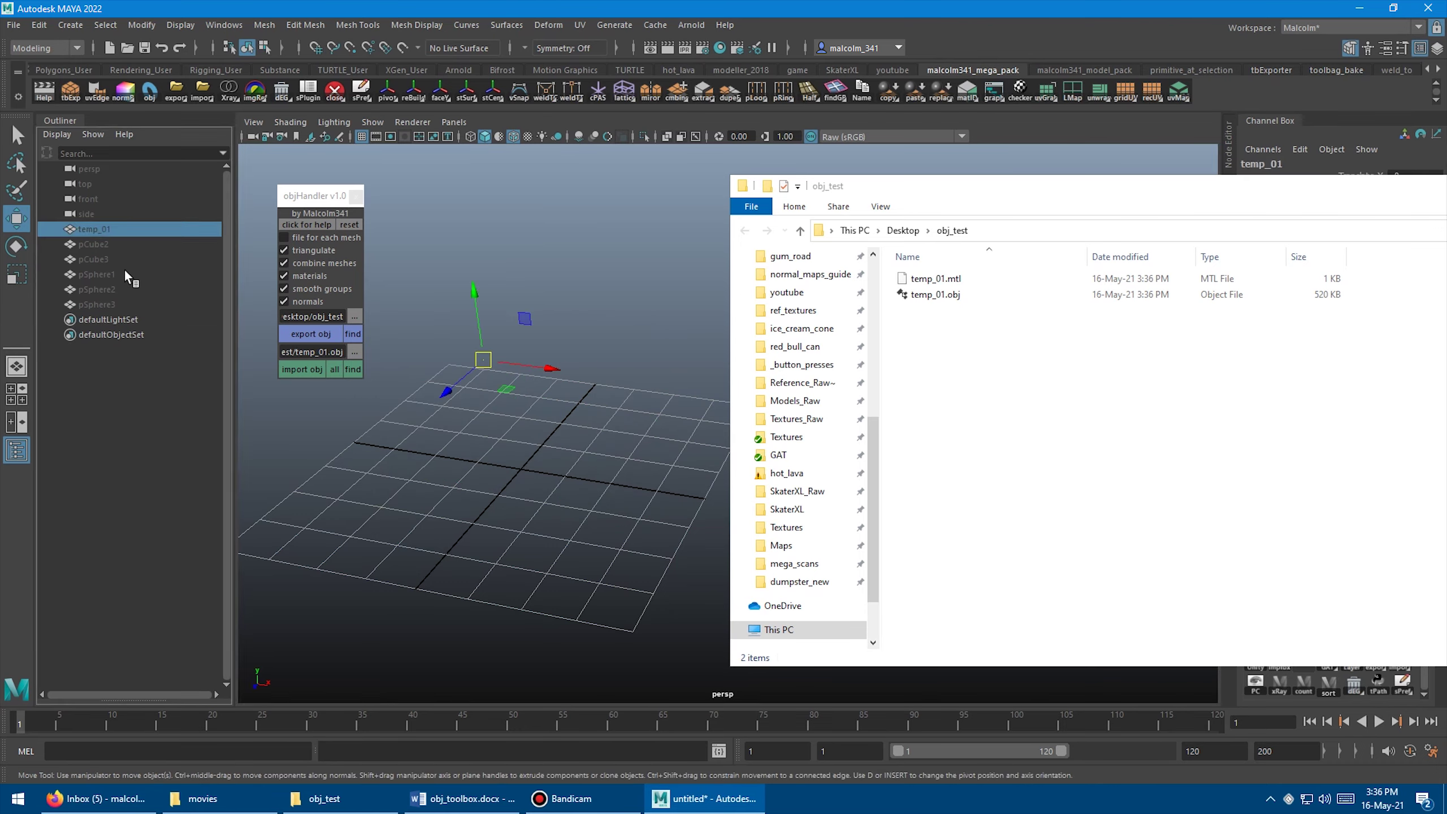
pyautogui.keyDown('shift'); pyautogui.click(97, 304); pyautogui.keyUp('shift')
pyautogui.hotkey('shift', 'h')
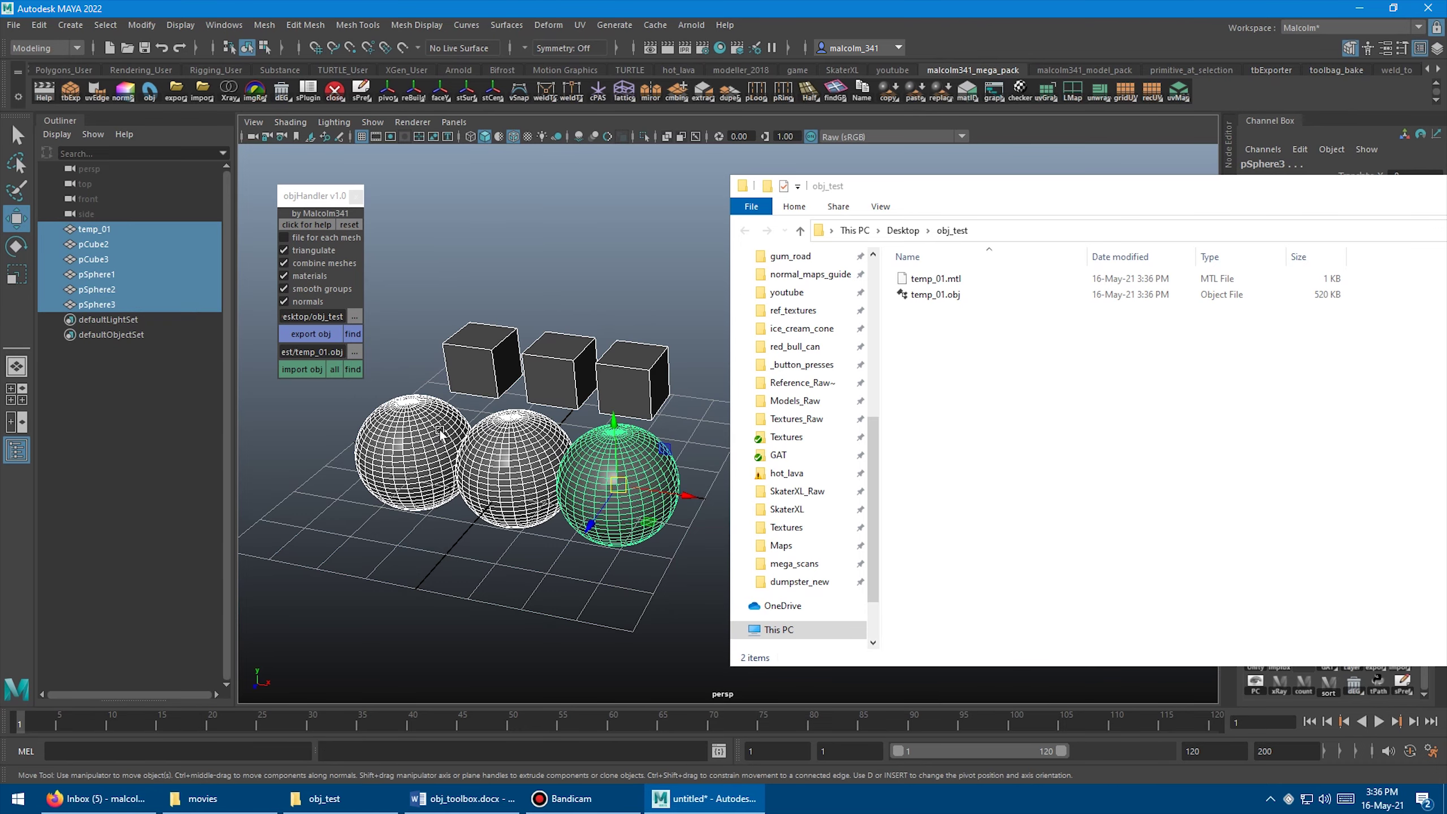
pyautogui.click(502, 423)
pyautogui.click(581, 360)
pyautogui.click(120, 229)
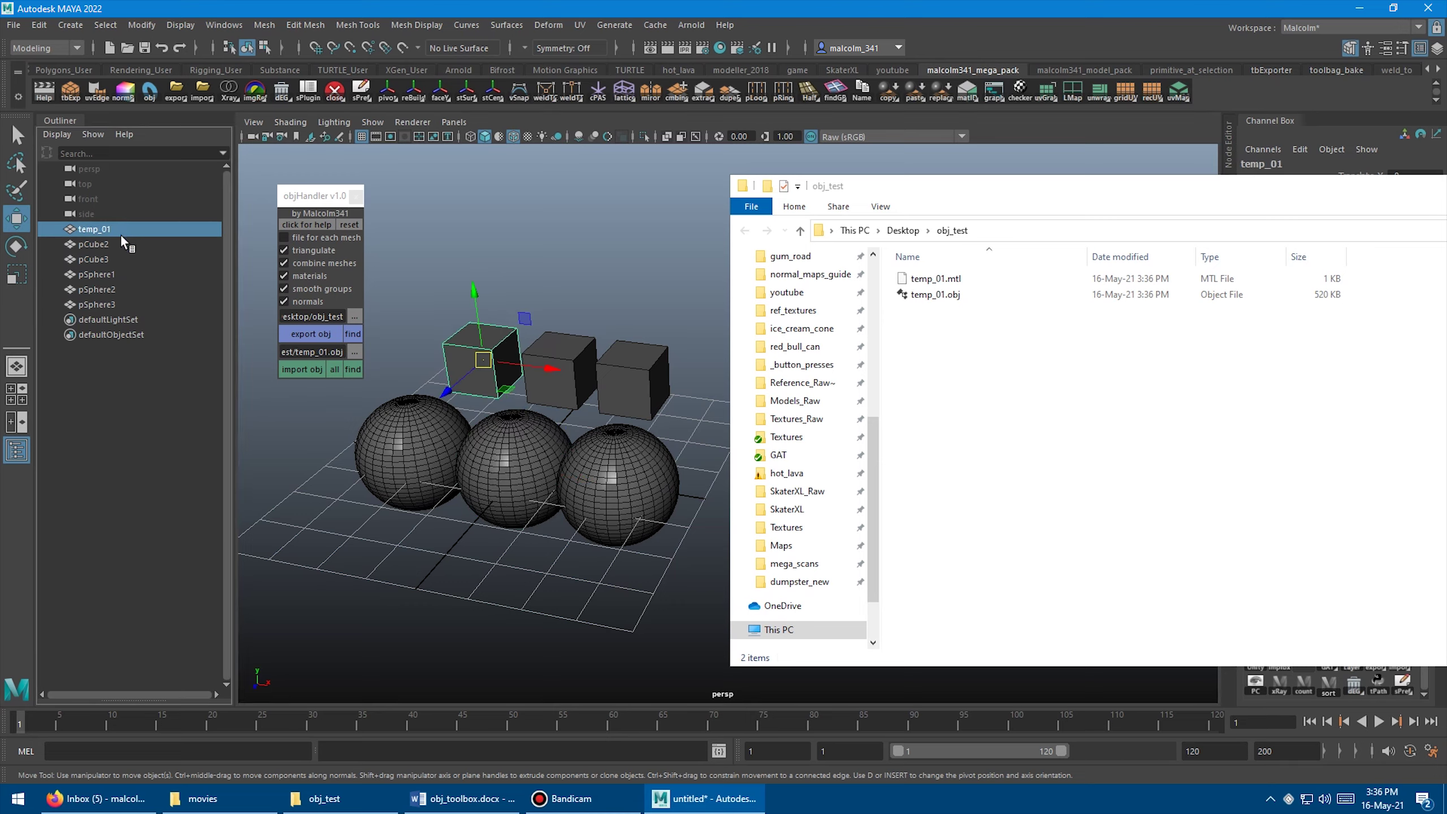
pyautogui.keyDown('shift'); pyautogui.click(116, 303); pyautogui.keyUp('shift')
pyautogui.hotkey('ctrl', 'h')
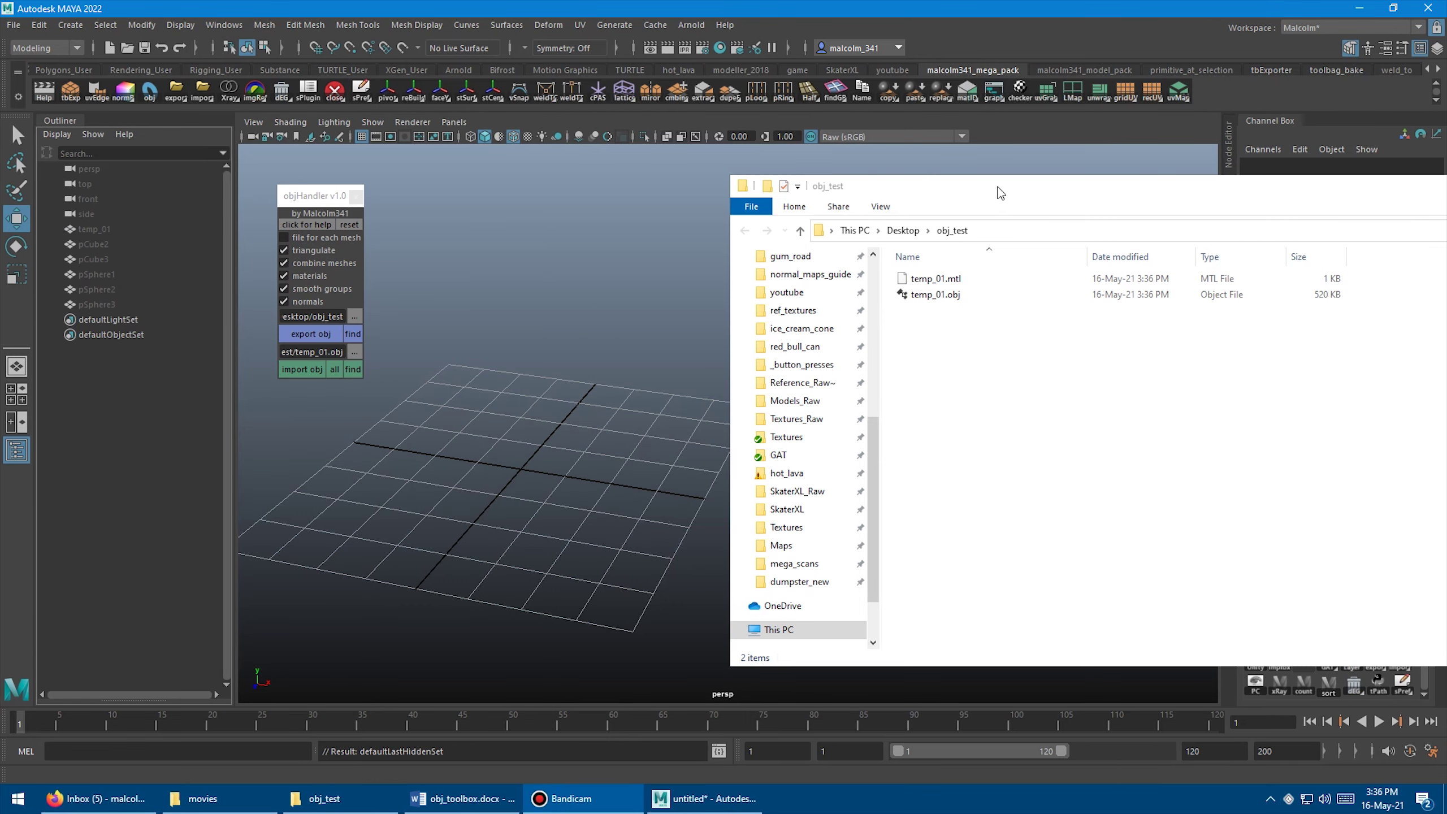
# Delete both temp_01 files from the obj_test folder to the Recycle Bin.
pyautogui.click(992, 342)
pyautogui.moveTo(952, 311); pyautogui.dragTo(986, 297)
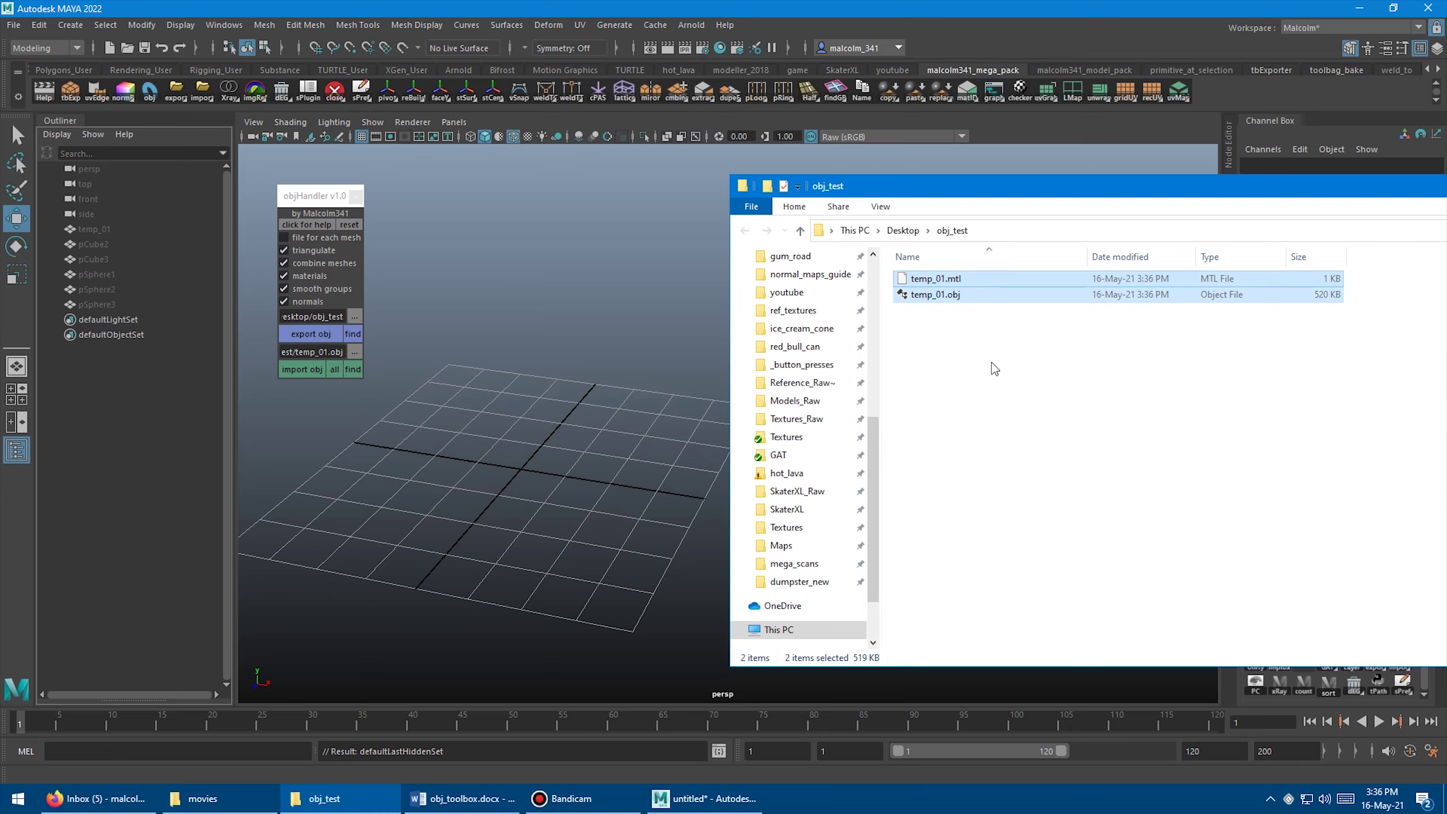
pyautogui.press('Delete')
pyautogui.press('Return')
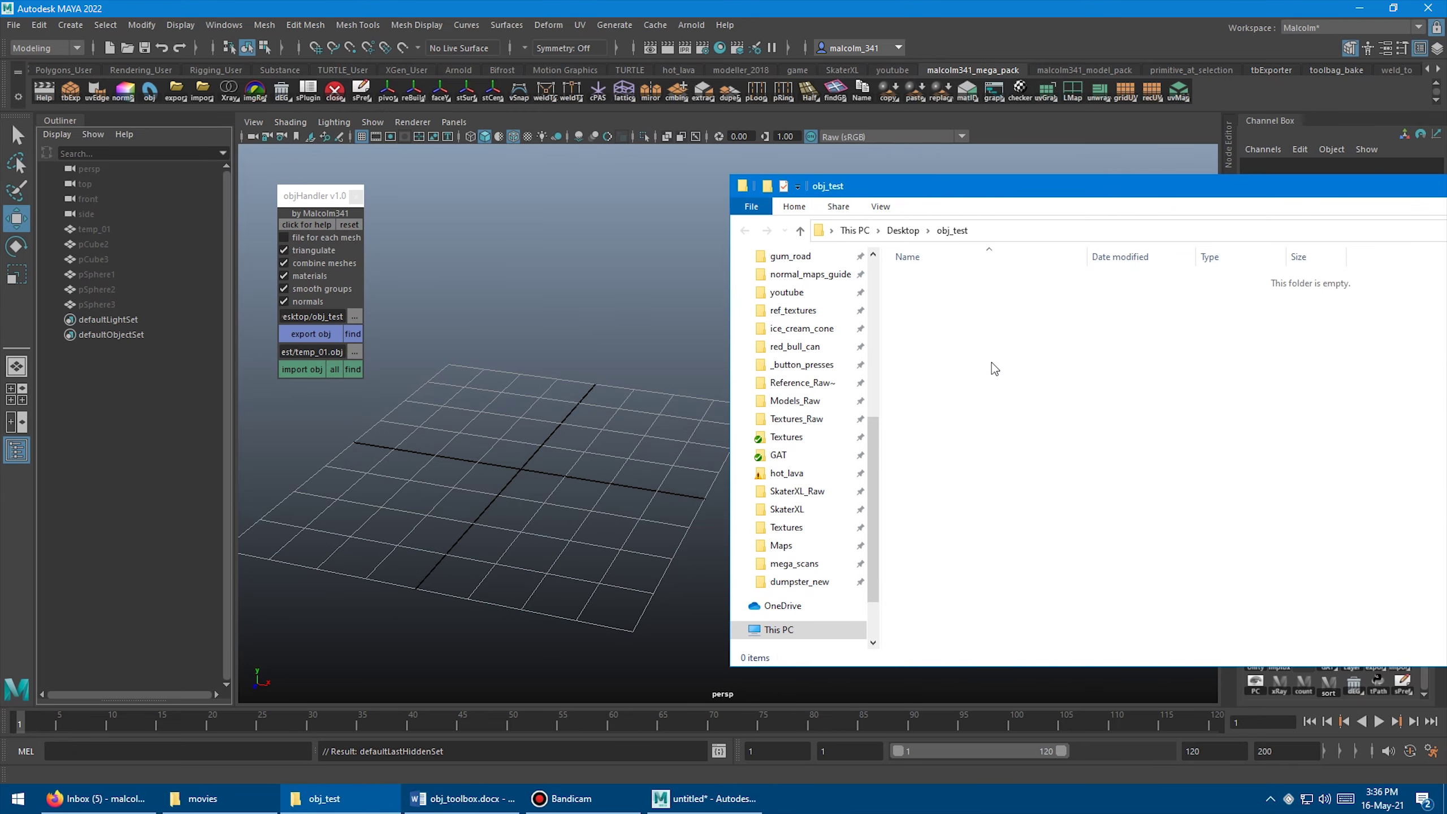
# Export the six shapes with one file per mesh on, triangulate and combine meshes off.
pyautogui.click(107, 230)
pyautogui.keyDown('shift'); pyautogui.click(113, 303); pyautogui.keyUp('shift')
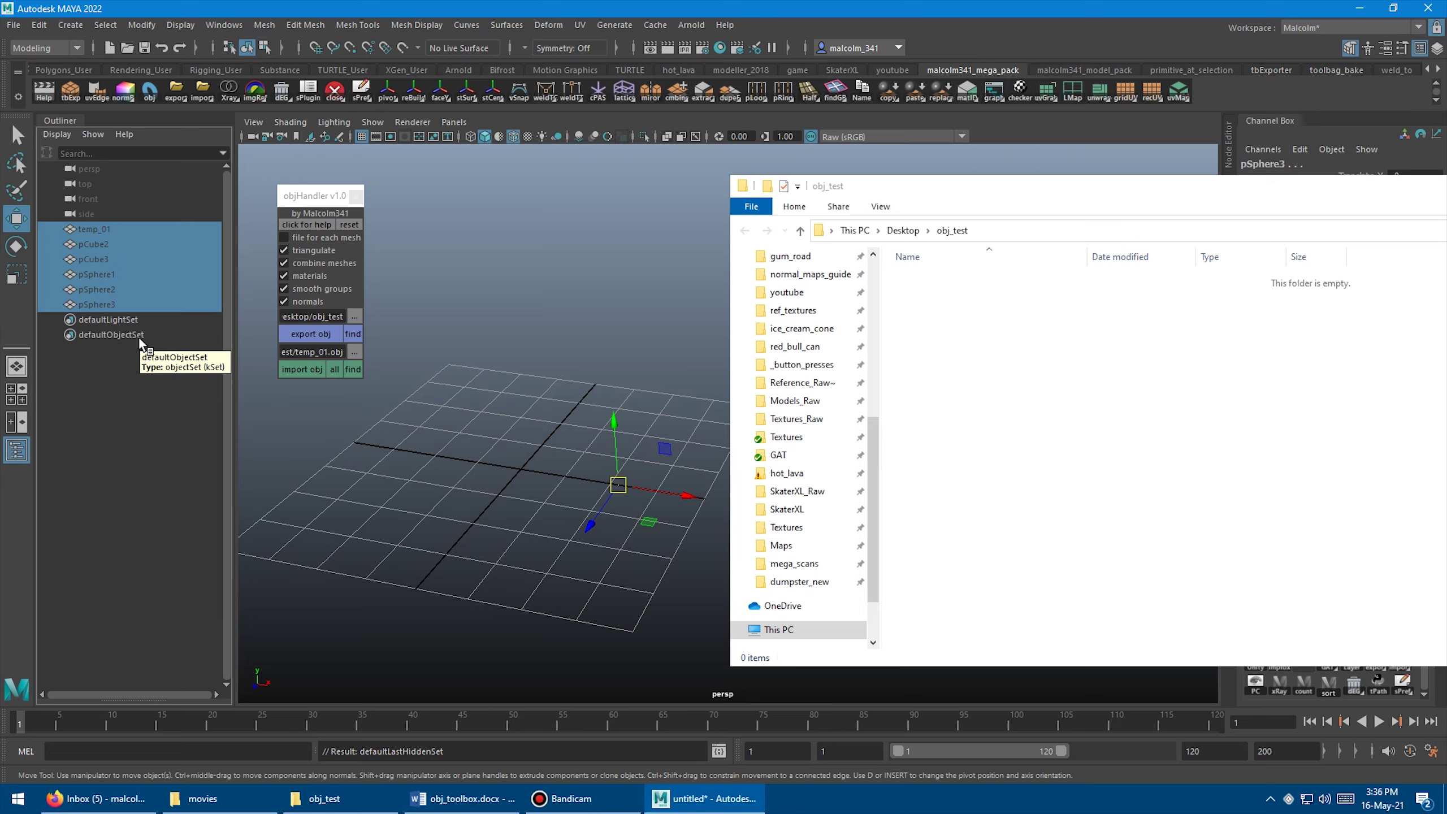
pyautogui.click(292, 235)
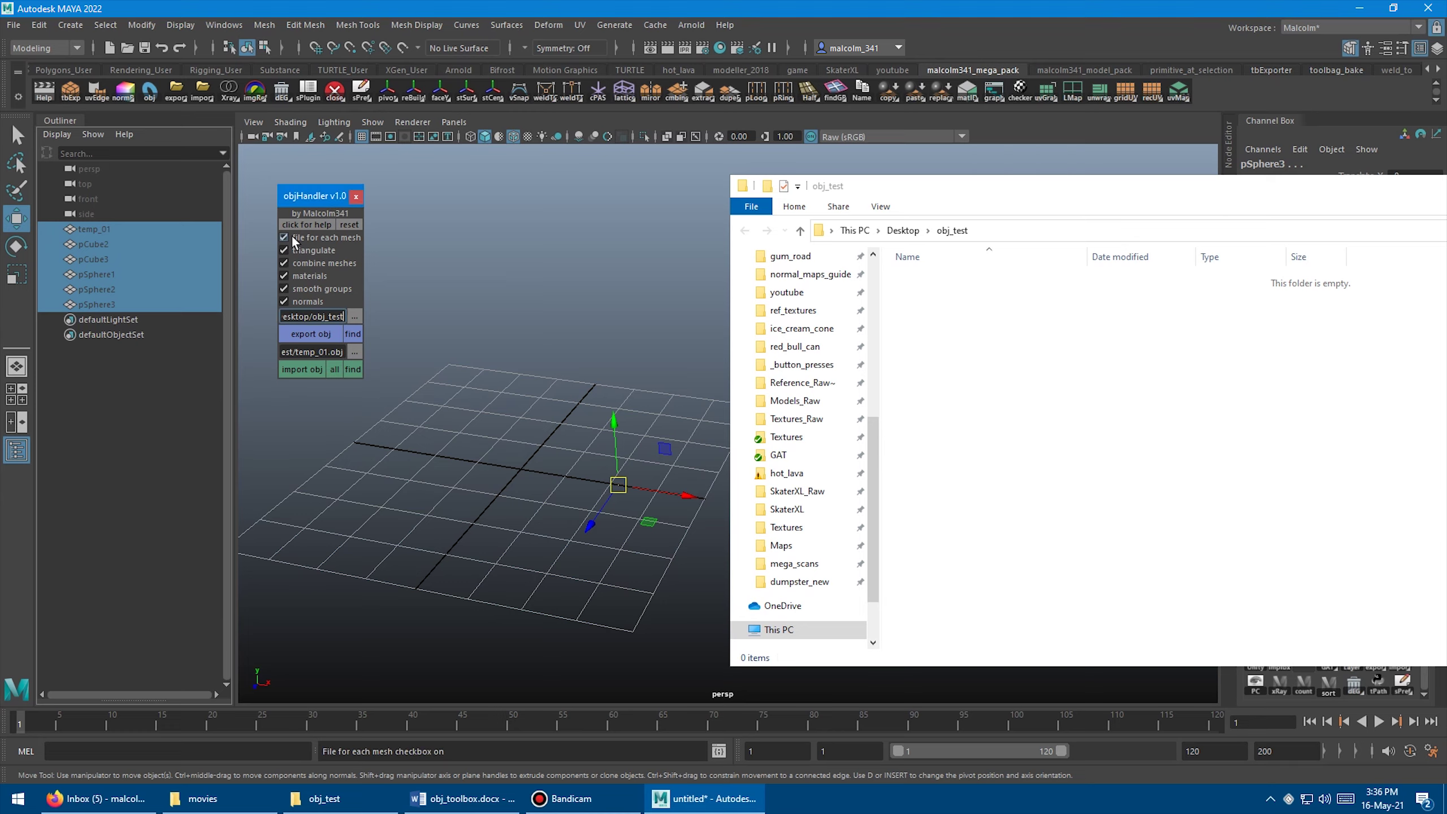
pyautogui.click(294, 250)
pyautogui.click(289, 262)
pyautogui.click(302, 335)
# Compare the sizes of each exported cube and sphere .obj and .mtl file in obj_test.
pyautogui.click(935, 295)
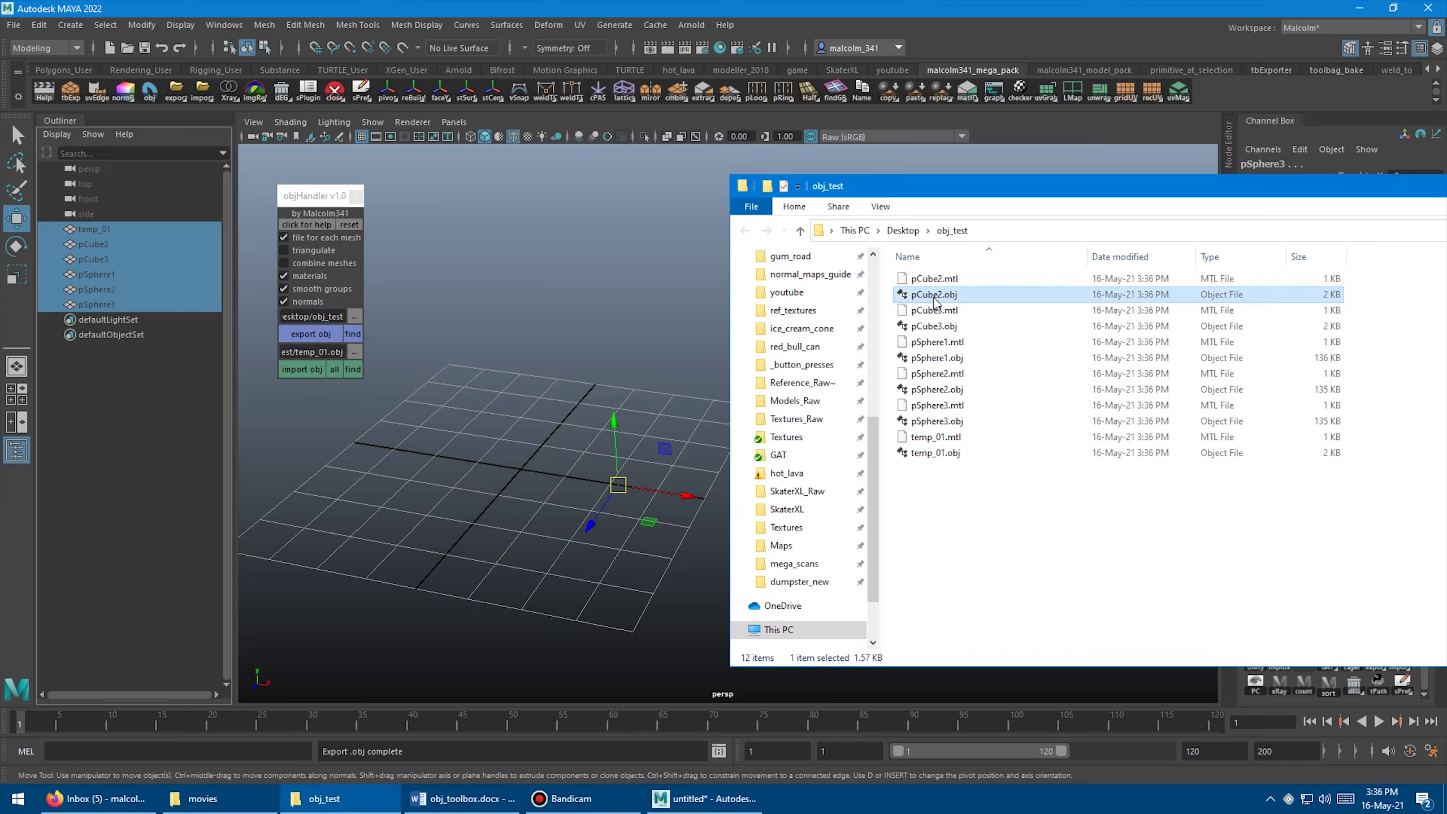
pyautogui.click(939, 326)
pyautogui.click(940, 357)
pyautogui.click(941, 389)
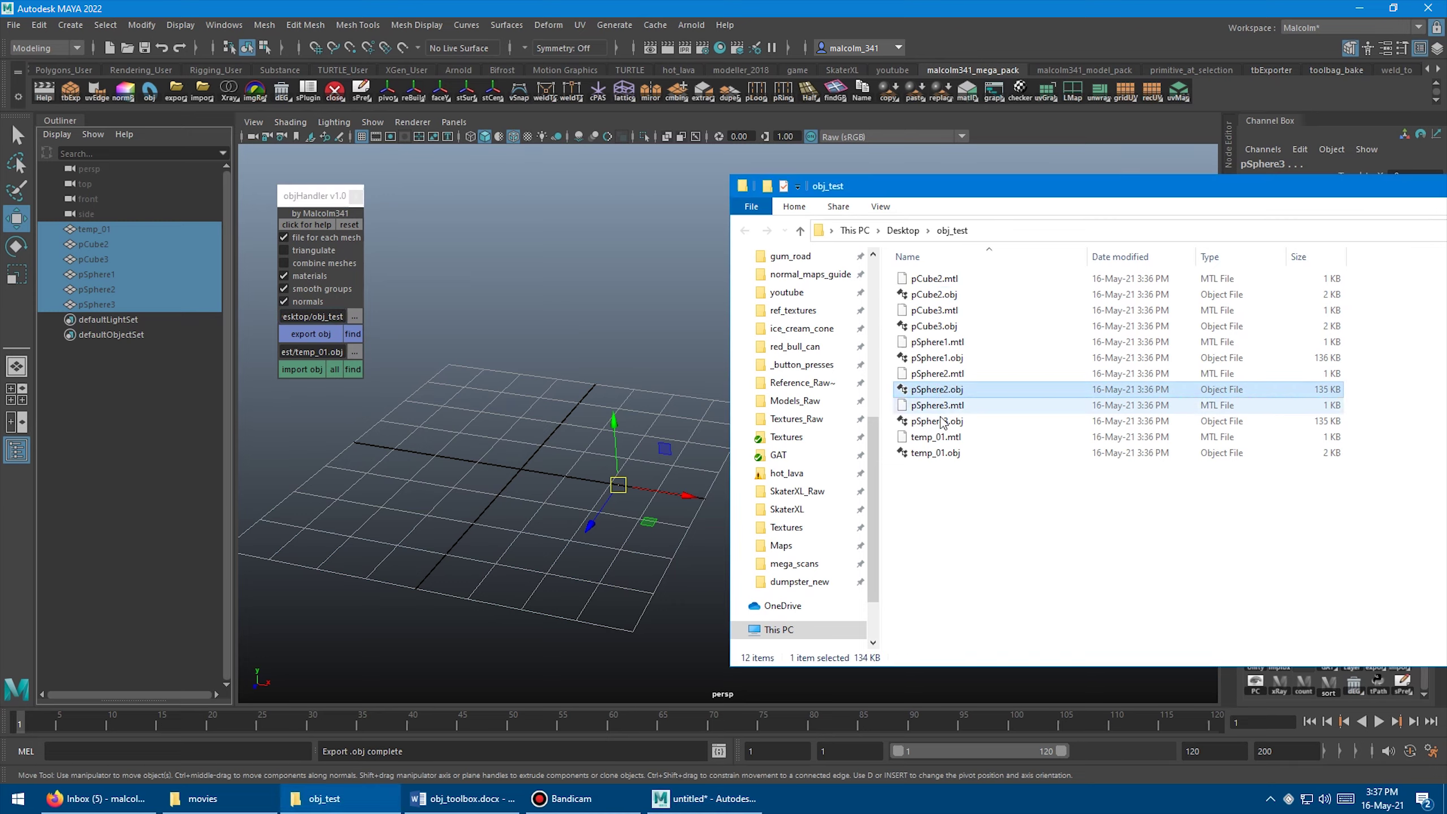
pyautogui.click(940, 421)
pyautogui.click(939, 453)
pyautogui.click(940, 421)
pyautogui.click(938, 390)
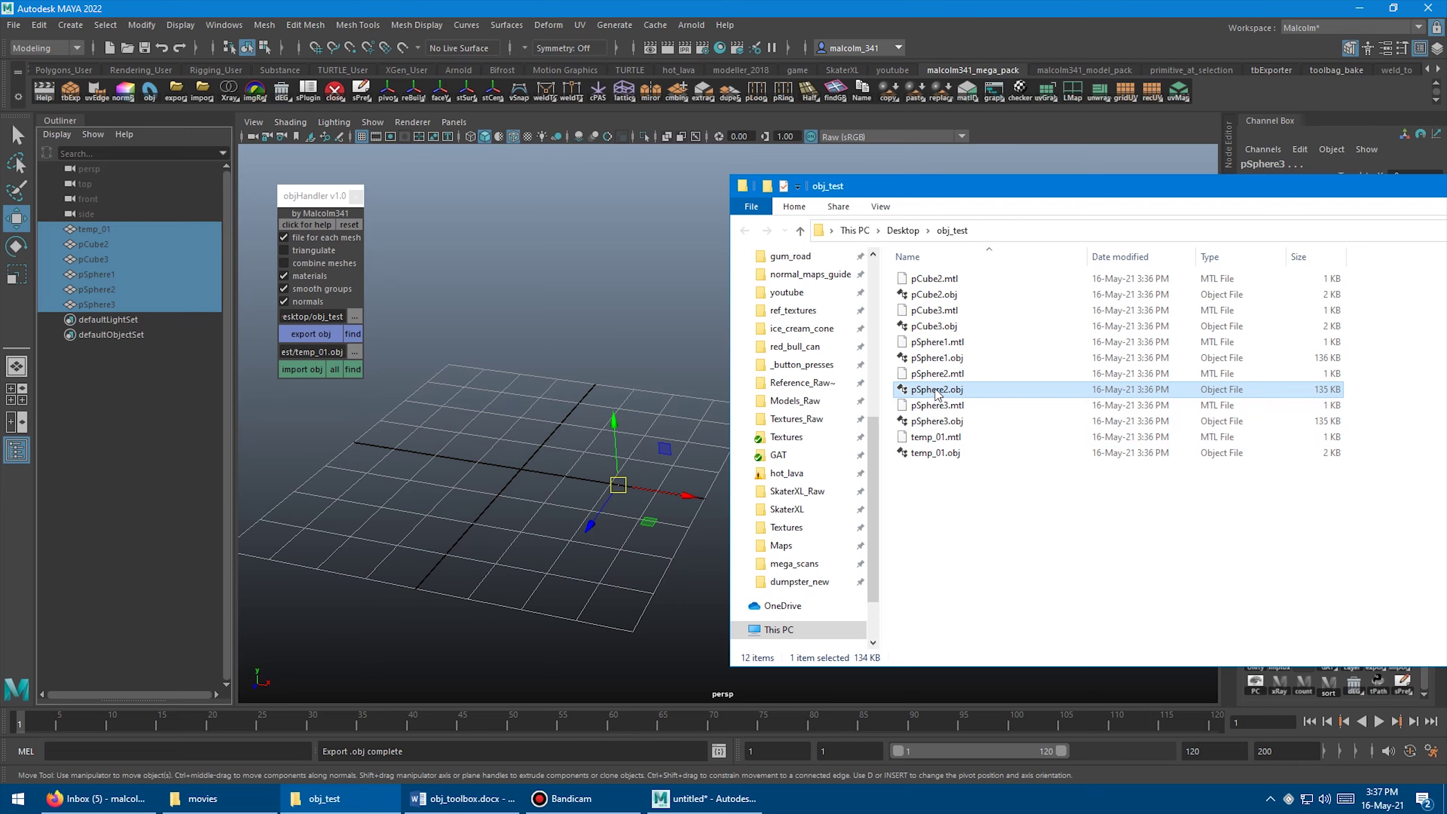
pyautogui.click(938, 358)
pyautogui.click(935, 327)
pyautogui.click(934, 295)
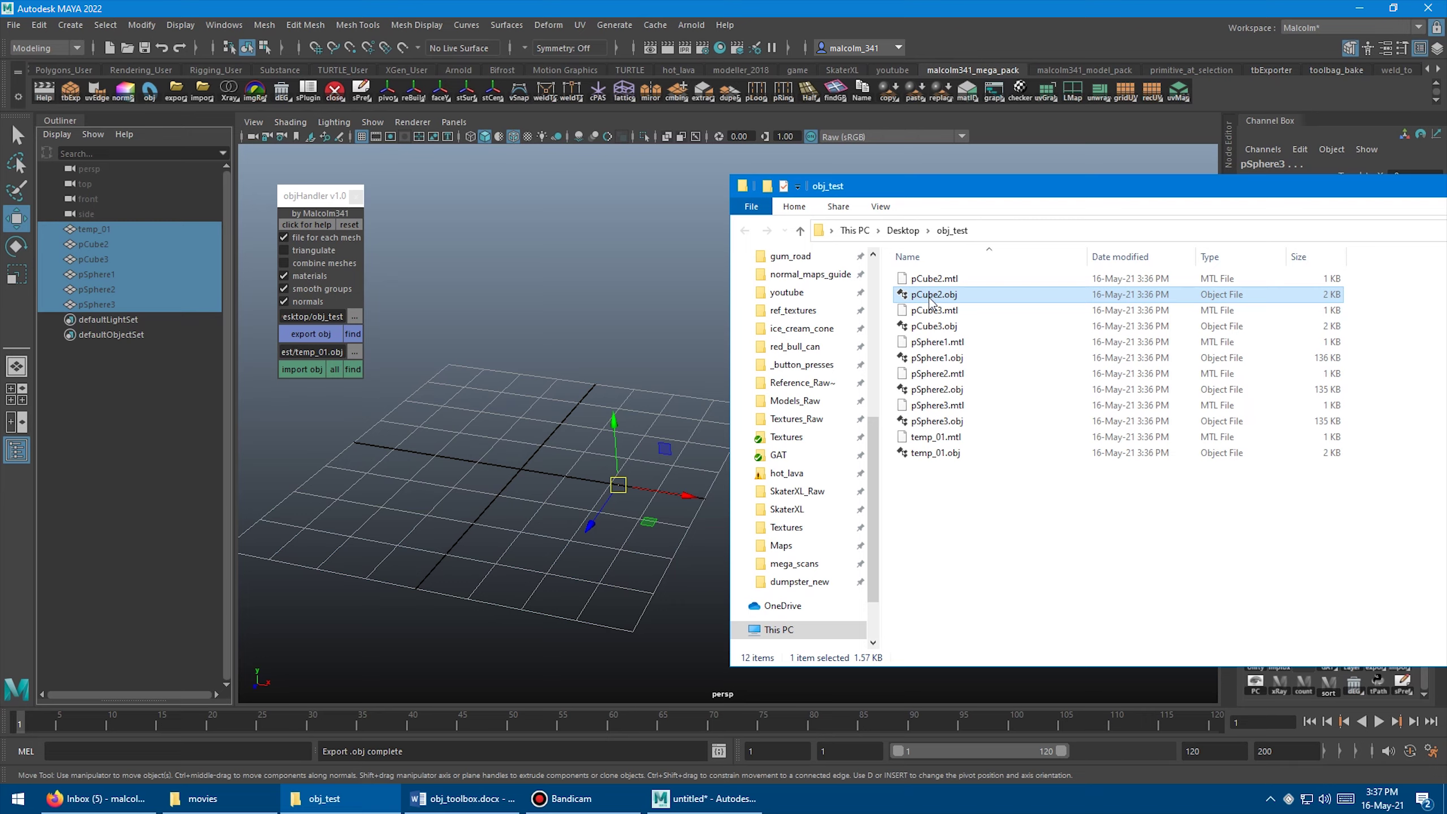
# Import temp_01.obj on its own, then delete the resulting cube.
pyautogui.click(501, 370)
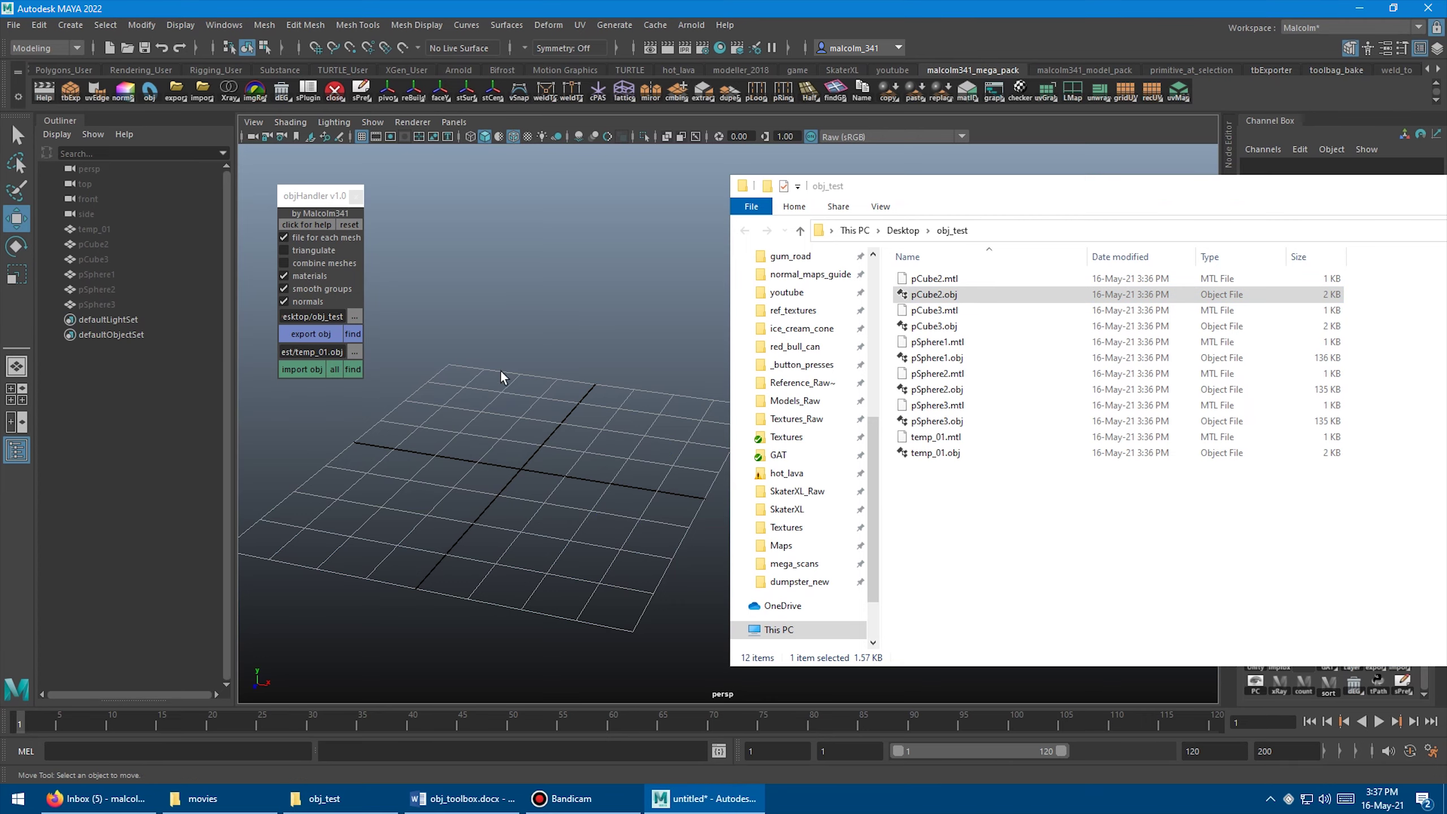
pyautogui.moveTo(294, 352); pyautogui.dragTo(334, 367)
pyautogui.click(300, 370)
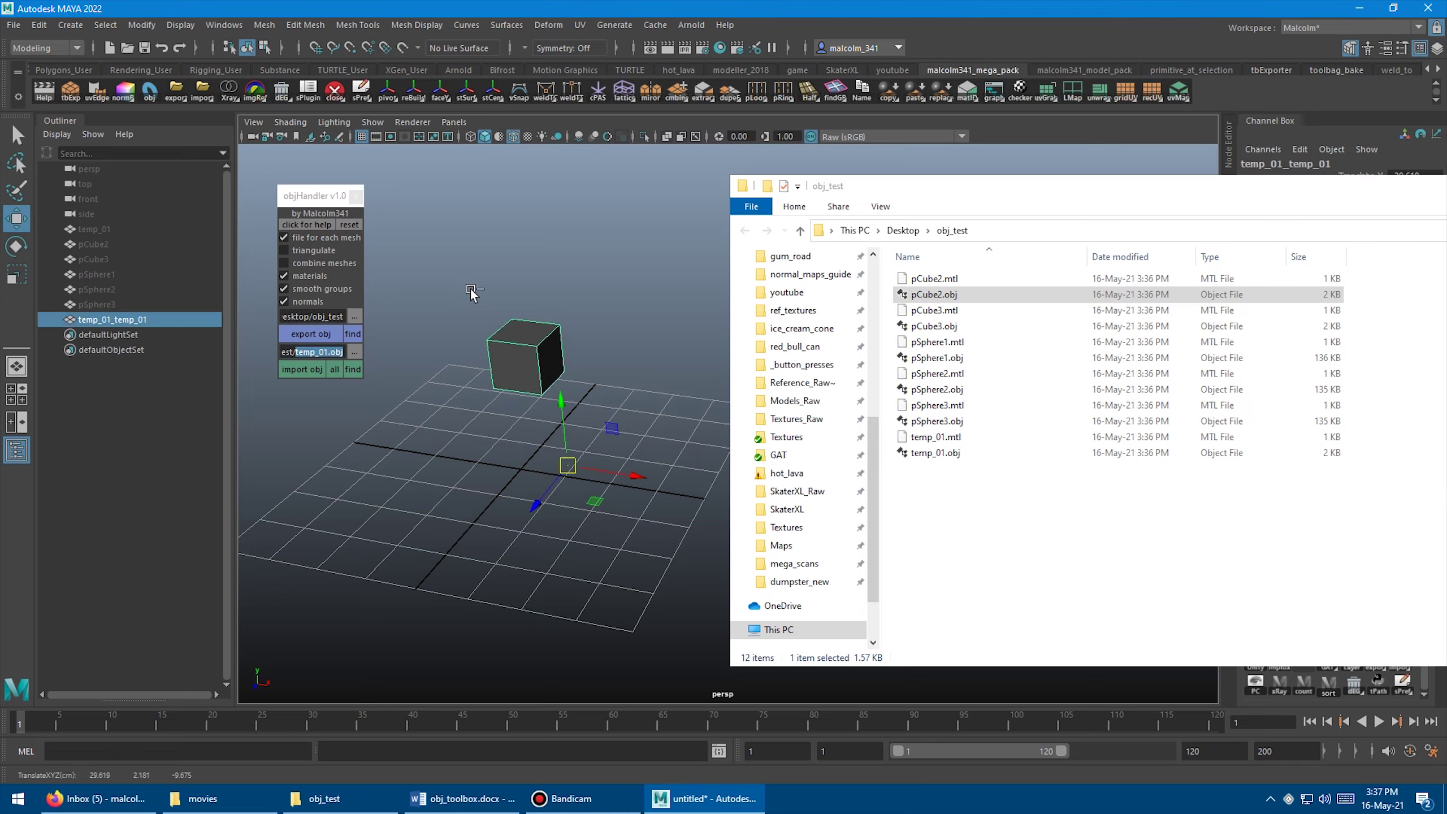
pyautogui.press('Delete')
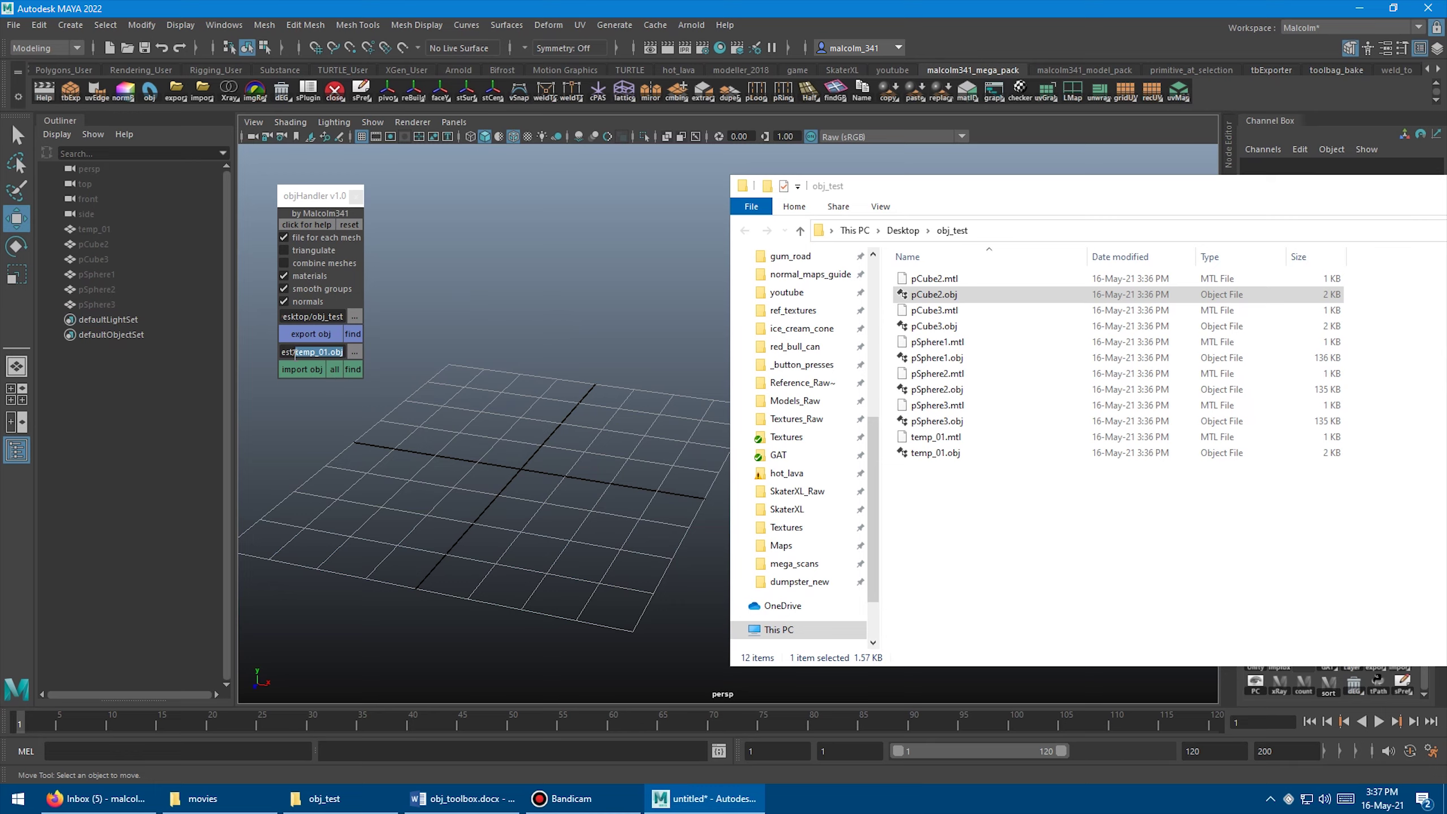
# Import all exported OBJ files at once, check each cube and sphere, then delete them all.
pyautogui.click(334, 368)
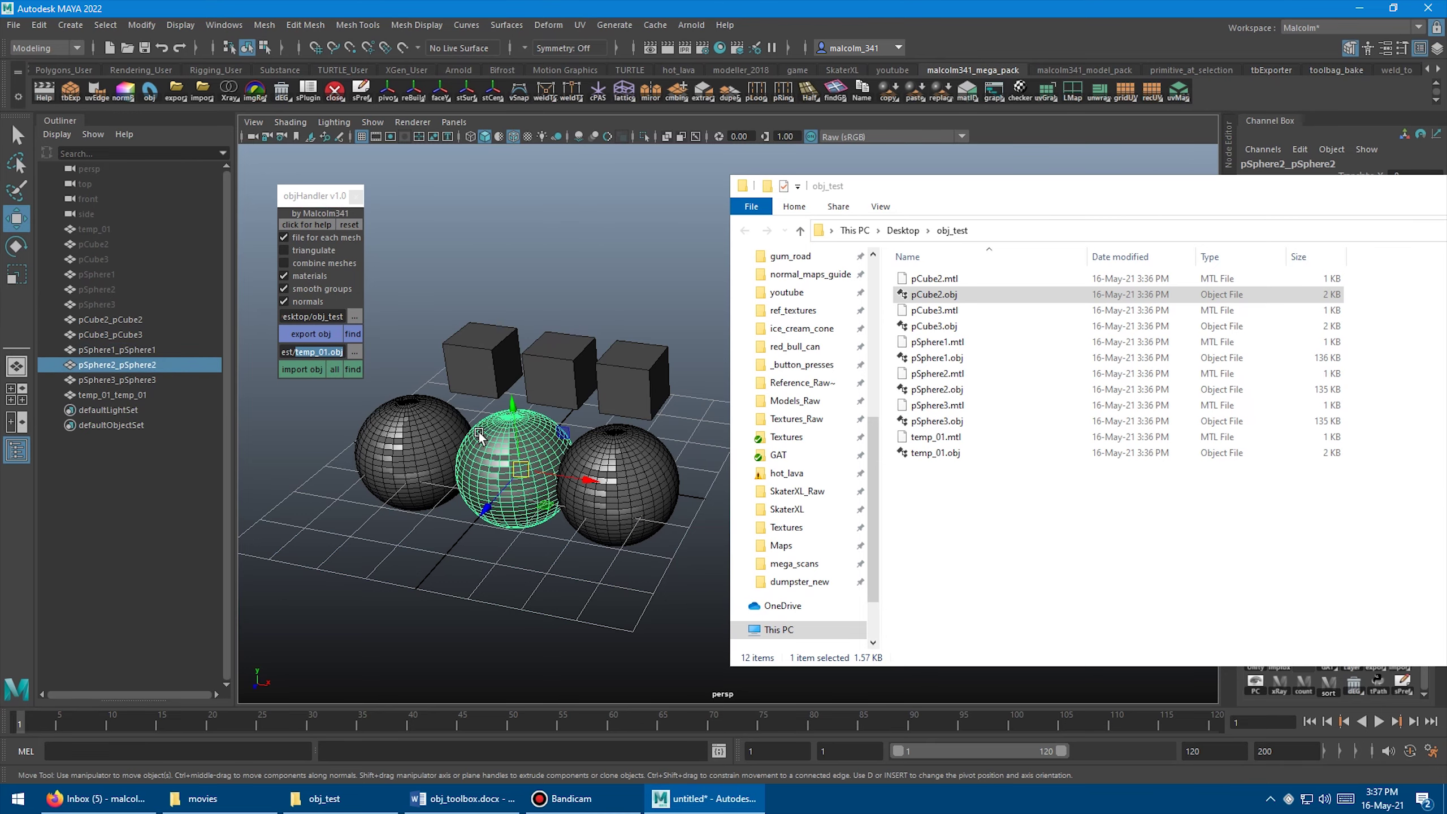
pyautogui.click(571, 342)
pyautogui.click(645, 369)
pyautogui.click(631, 475)
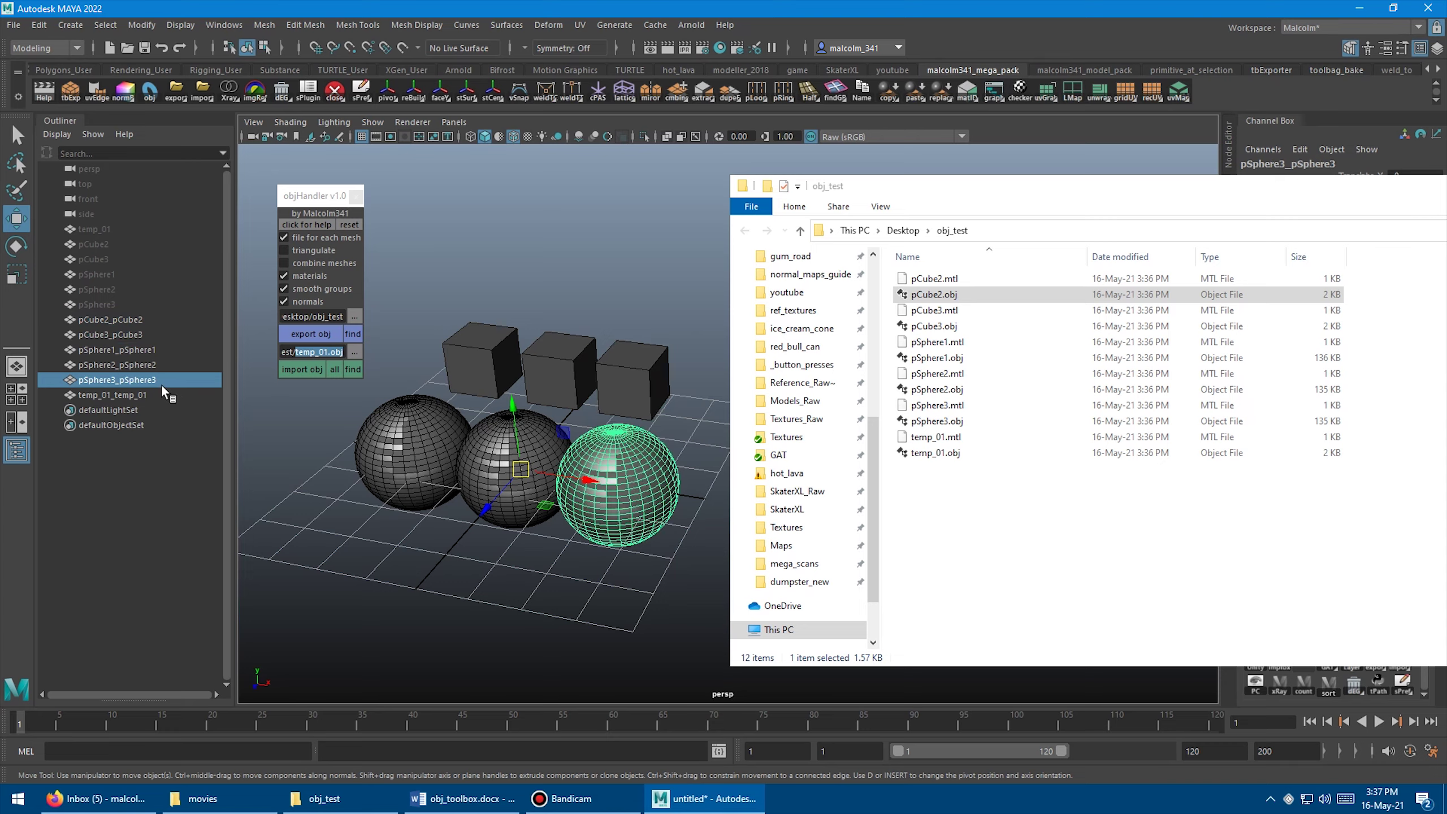
pyautogui.click(417, 427)
pyautogui.click(648, 367)
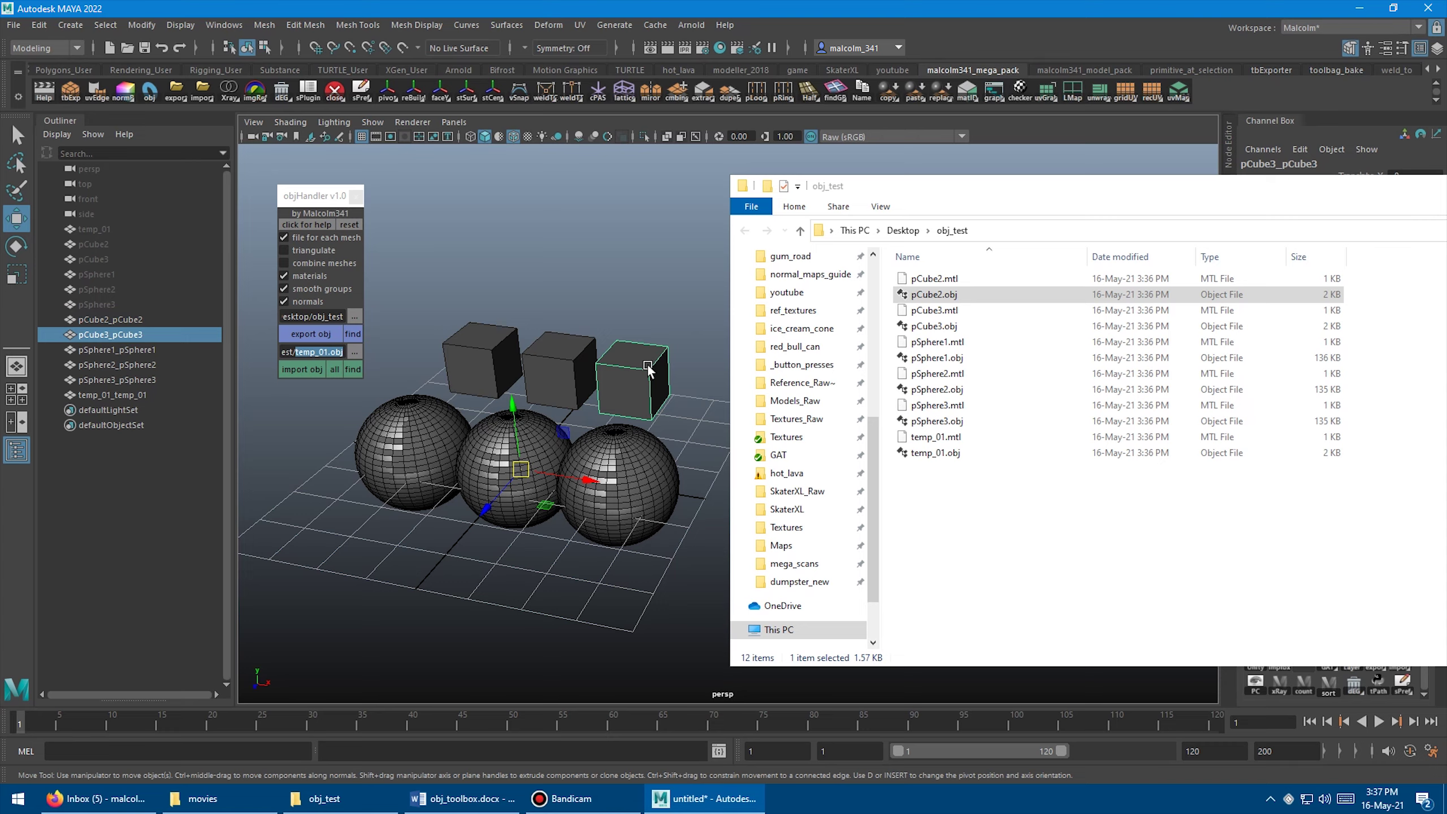
pyautogui.click(635, 466)
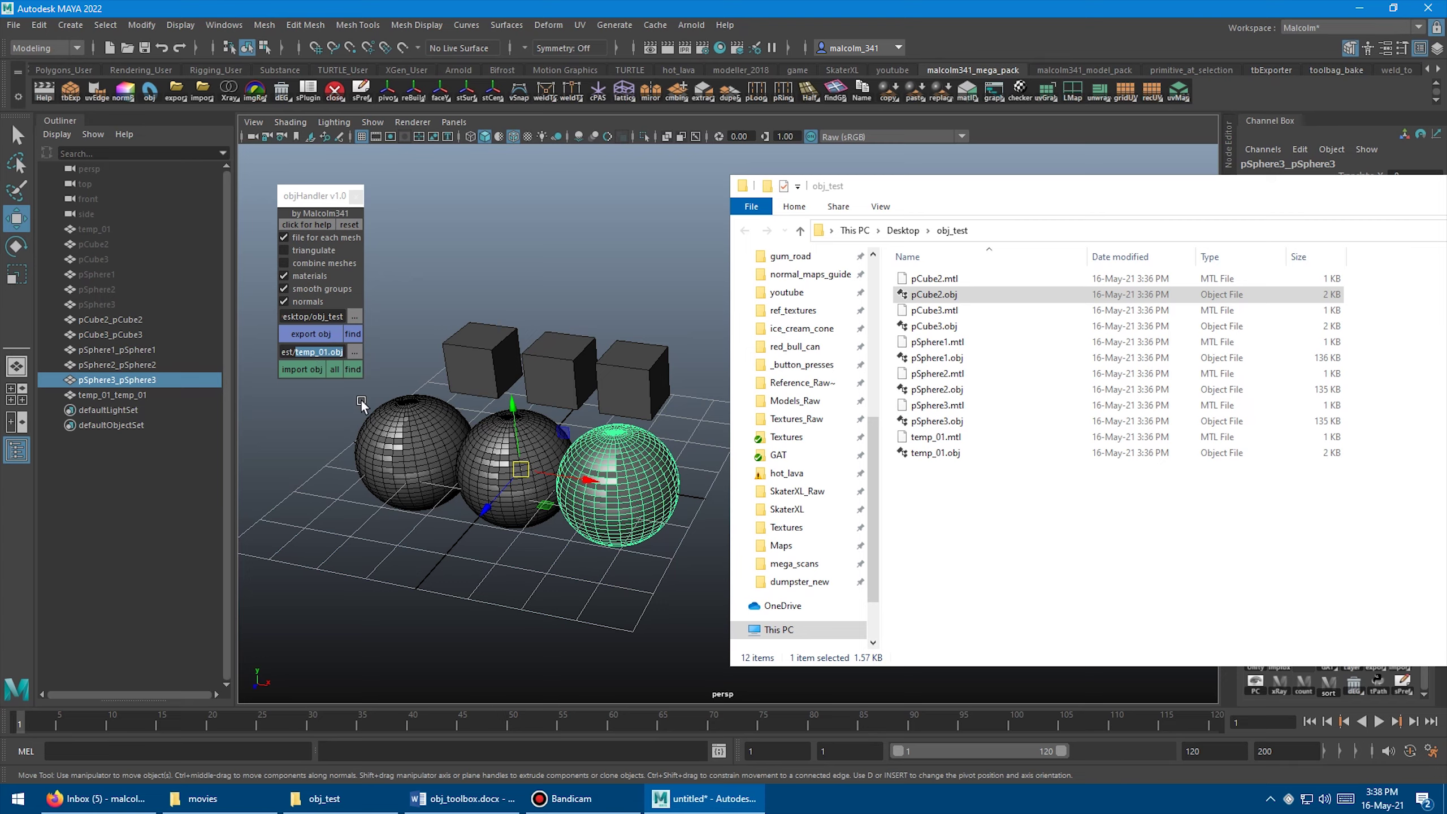
pyautogui.moveTo(362, 400); pyautogui.dragTo(633, 512)
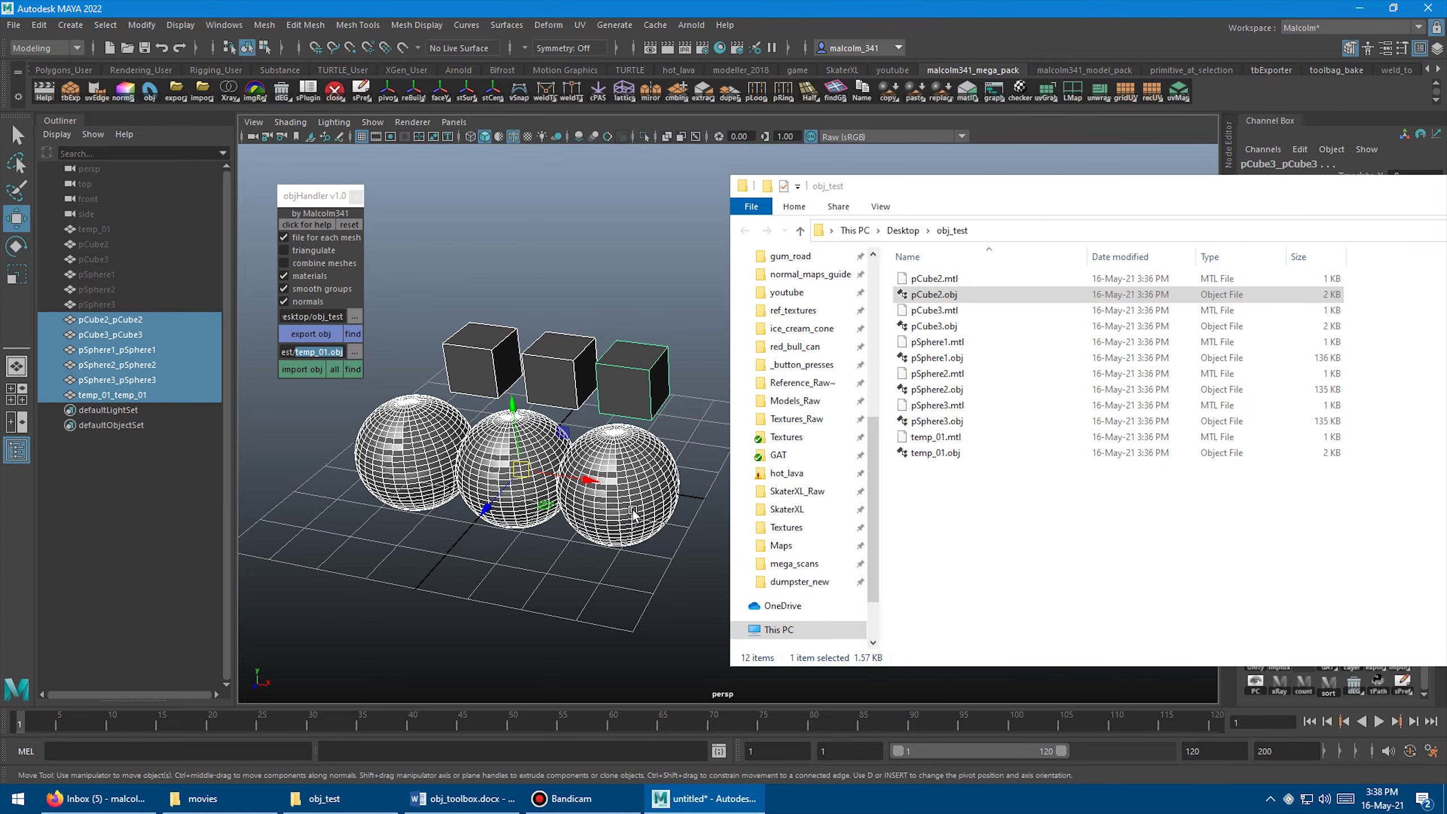
pyautogui.press('Delete')
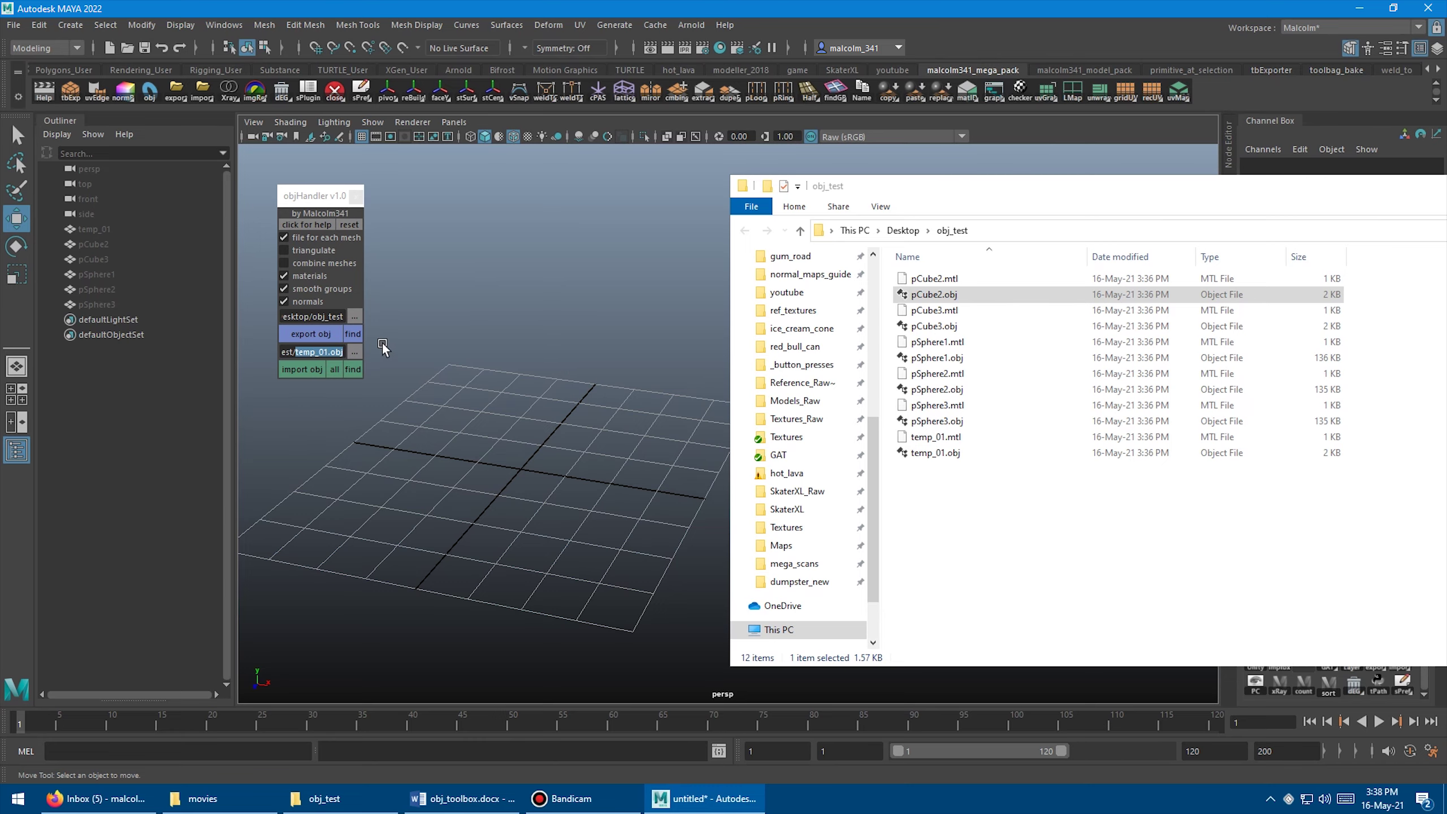
# Pick pCube3.obj in the Open dialog, import it, and select the imported cube.
pyautogui.click(354, 352)
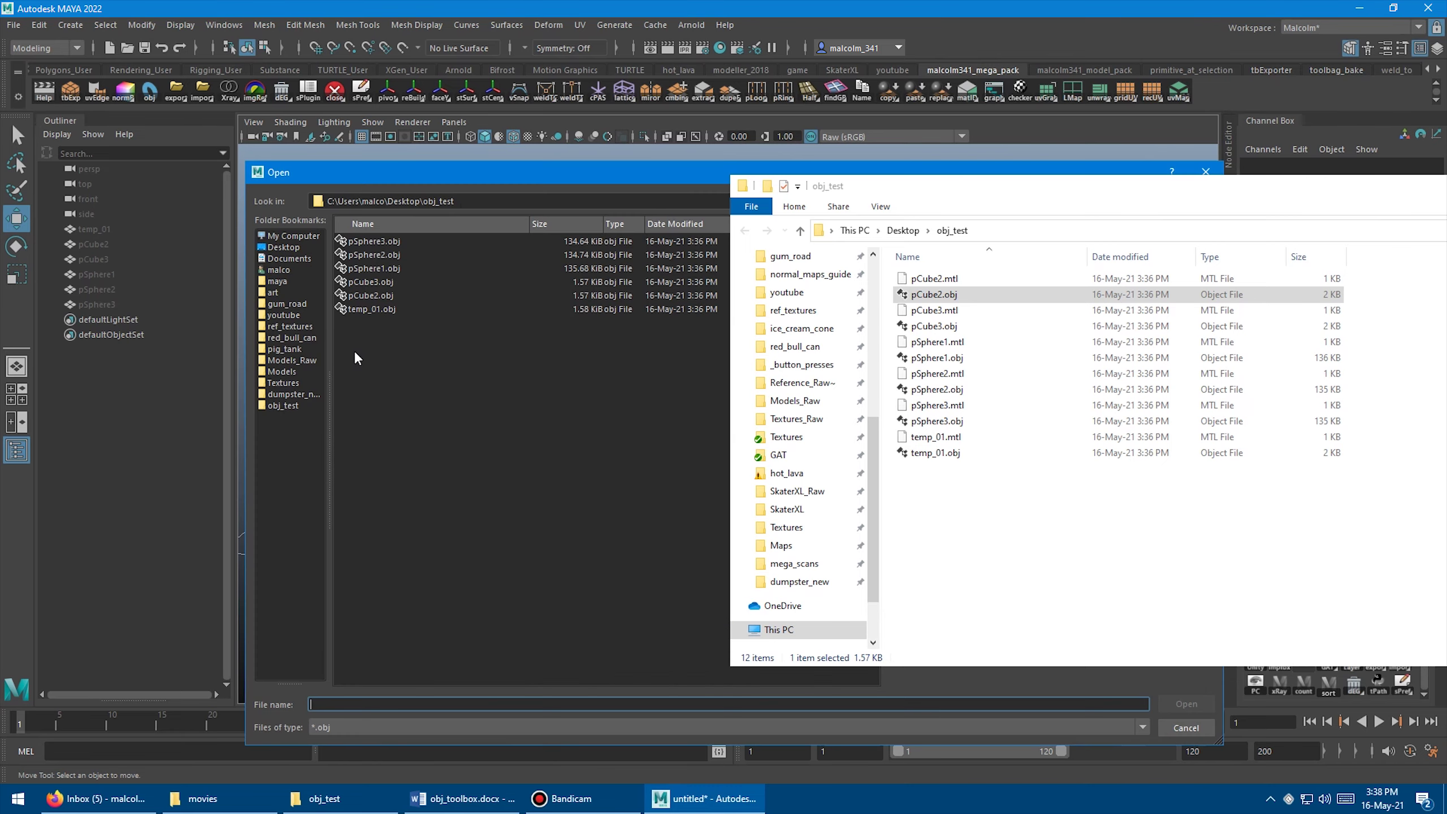
pyautogui.doubleClick(373, 282)
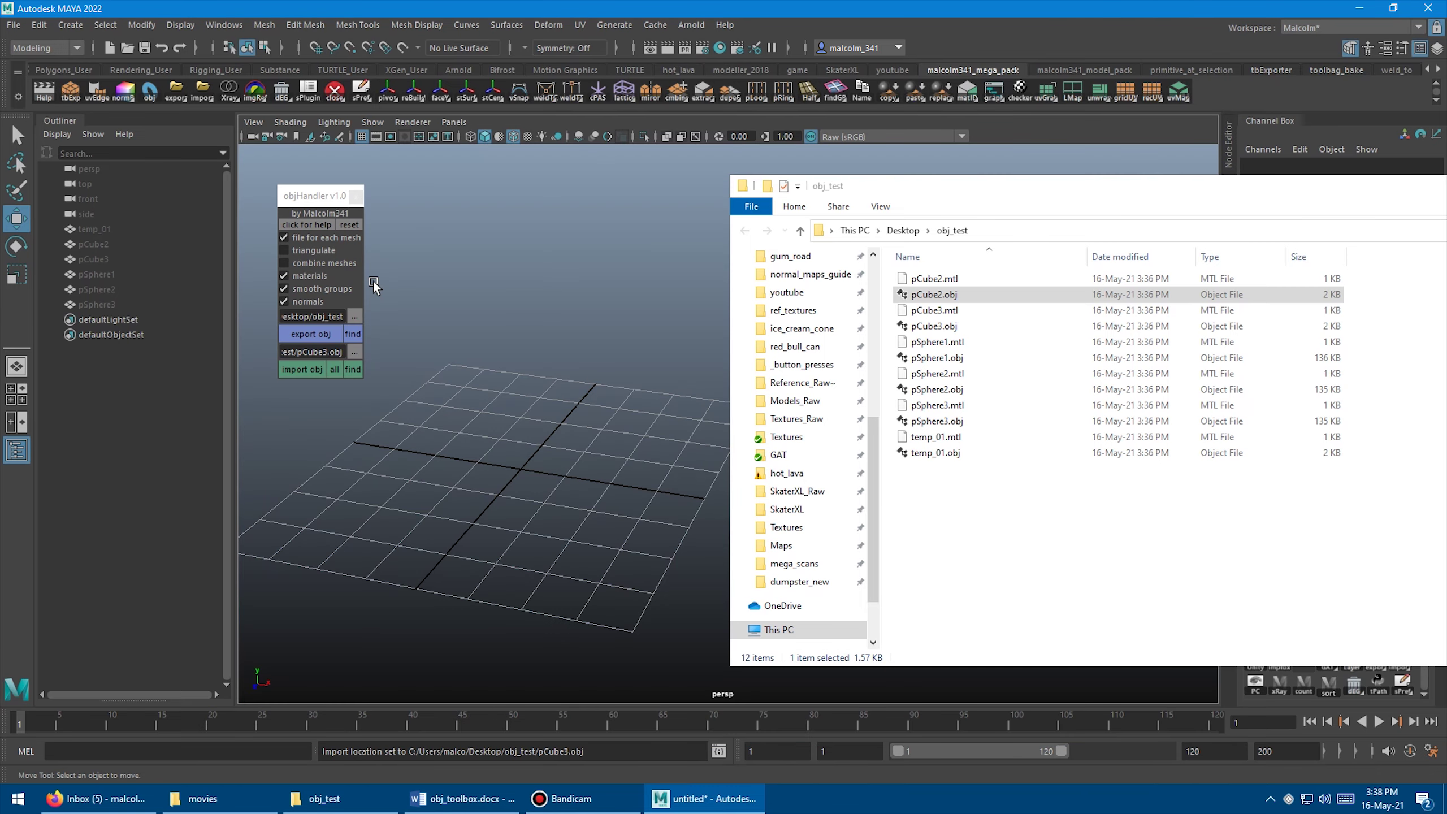
pyautogui.click(308, 369)
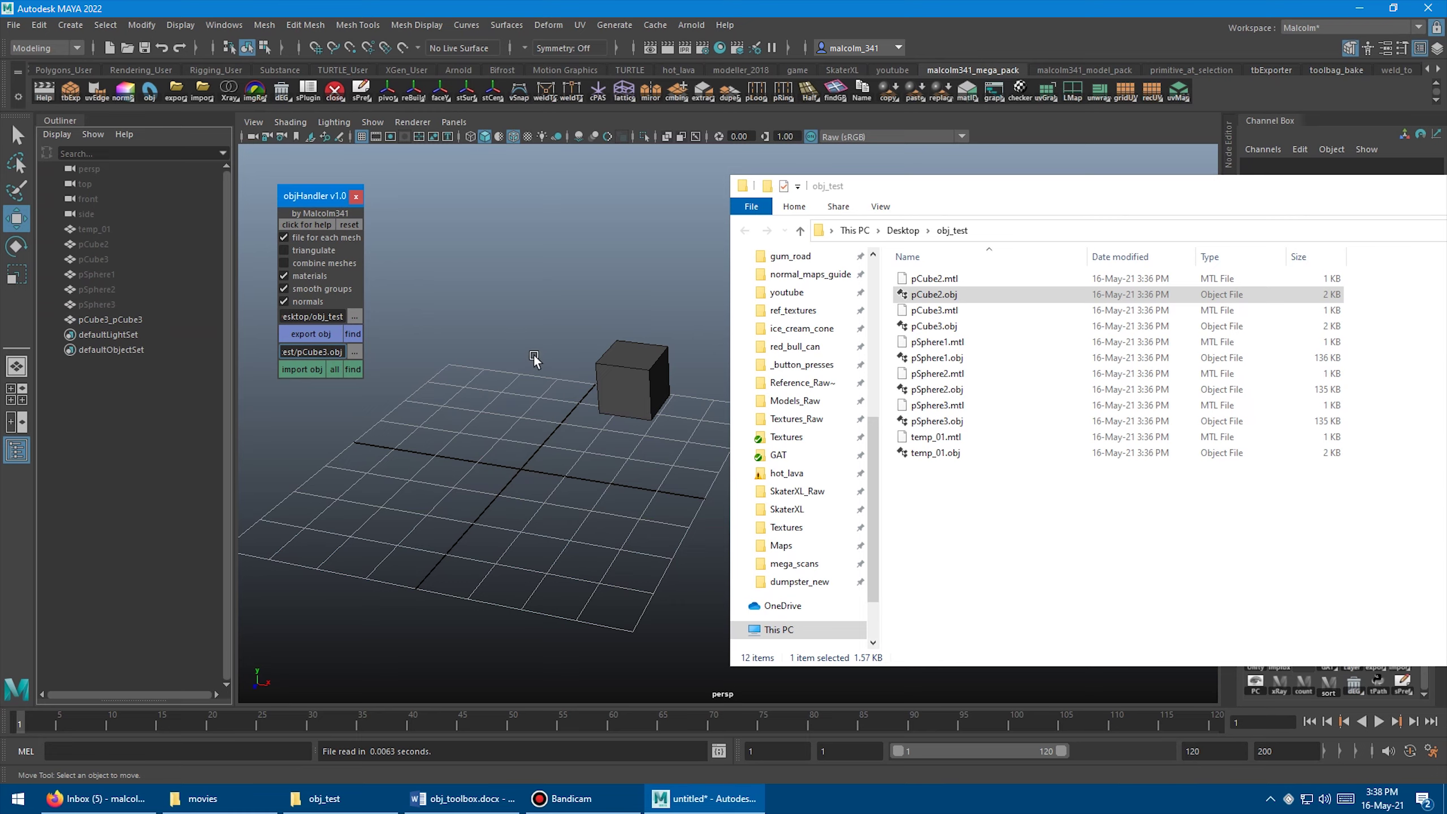
pyautogui.click(632, 360)
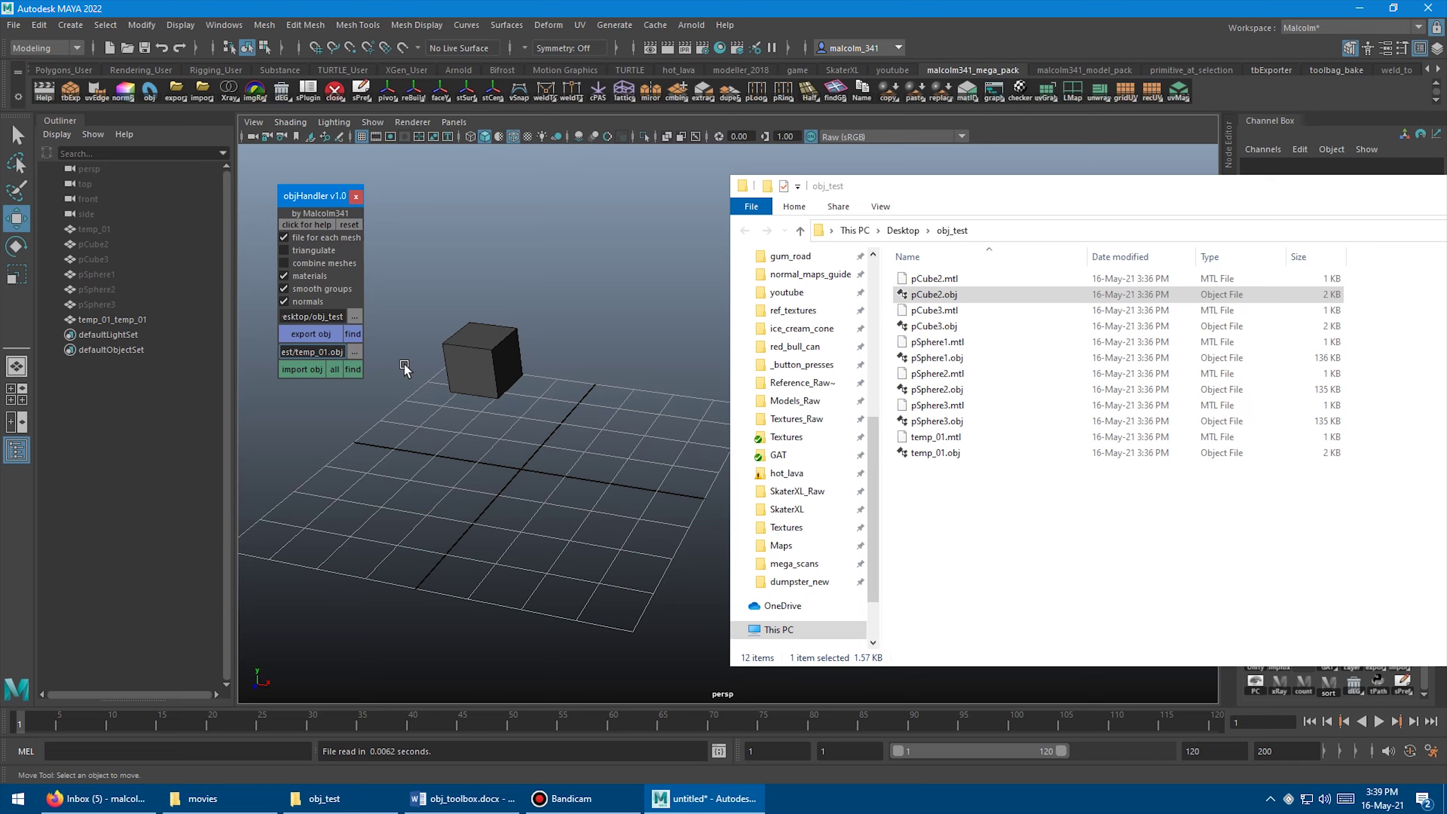
pyautogui.click(404, 364)
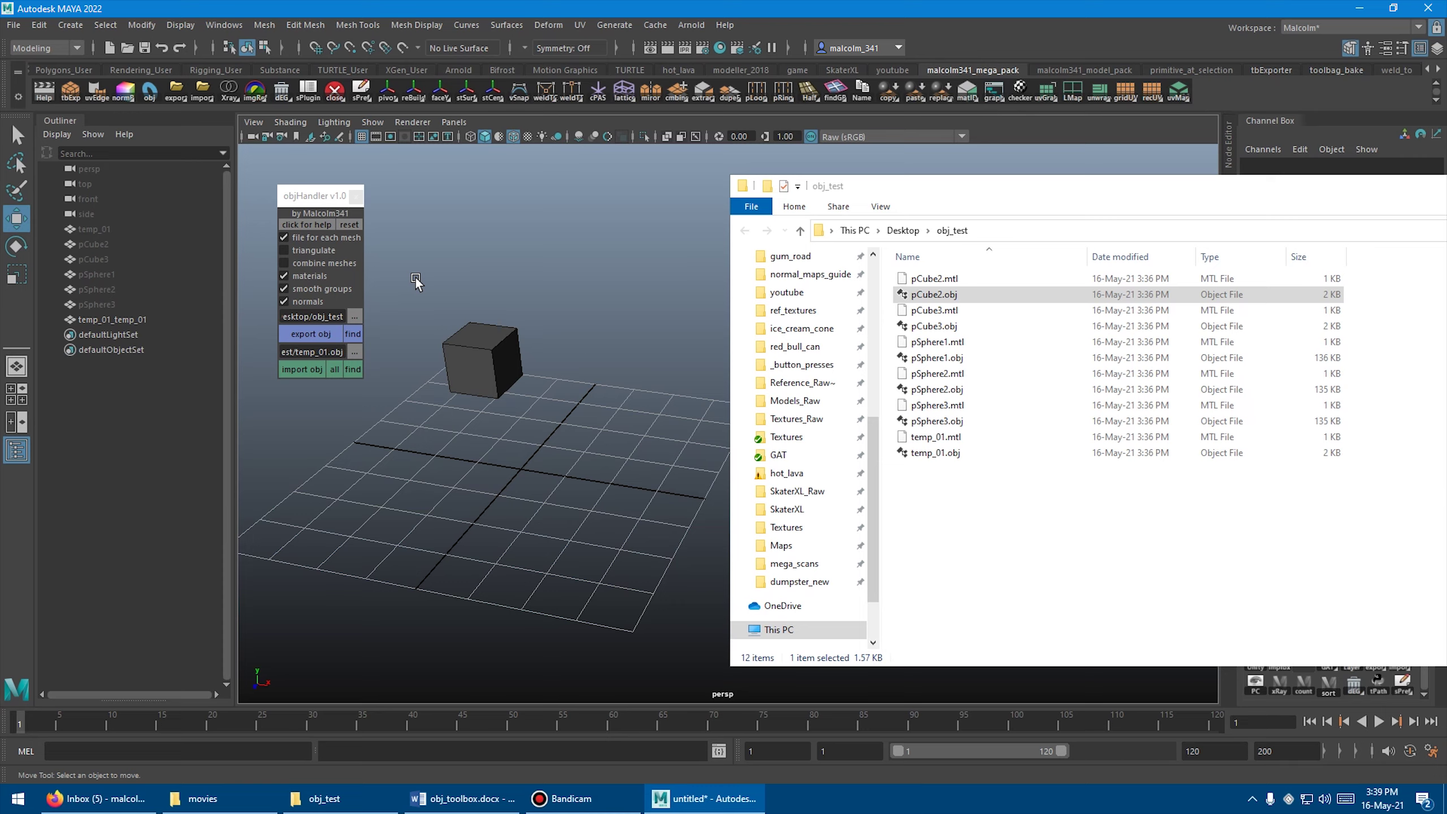
# Show objHandler's help text and scroll through its descriptions of each option.
pyautogui.click(301, 225)
pyautogui.moveTo(1186, 192); pyautogui.dragTo(868, 741)
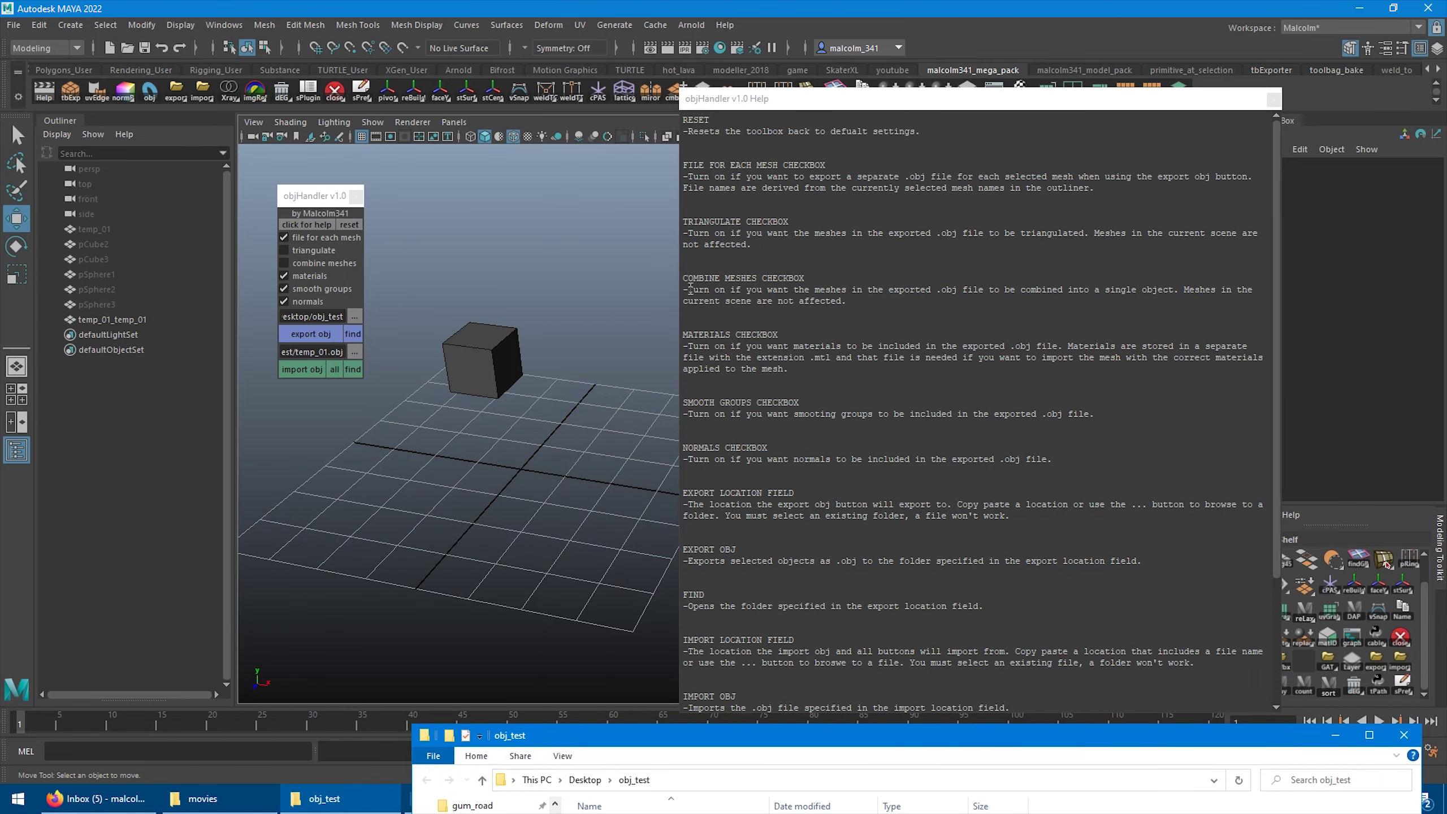
pyautogui.scroll(-3, 757, 273)
pyautogui.scroll(3, 756, 277)
pyautogui.scroll(-5, 756, 278)
pyautogui.scroll(5, 820, 468)
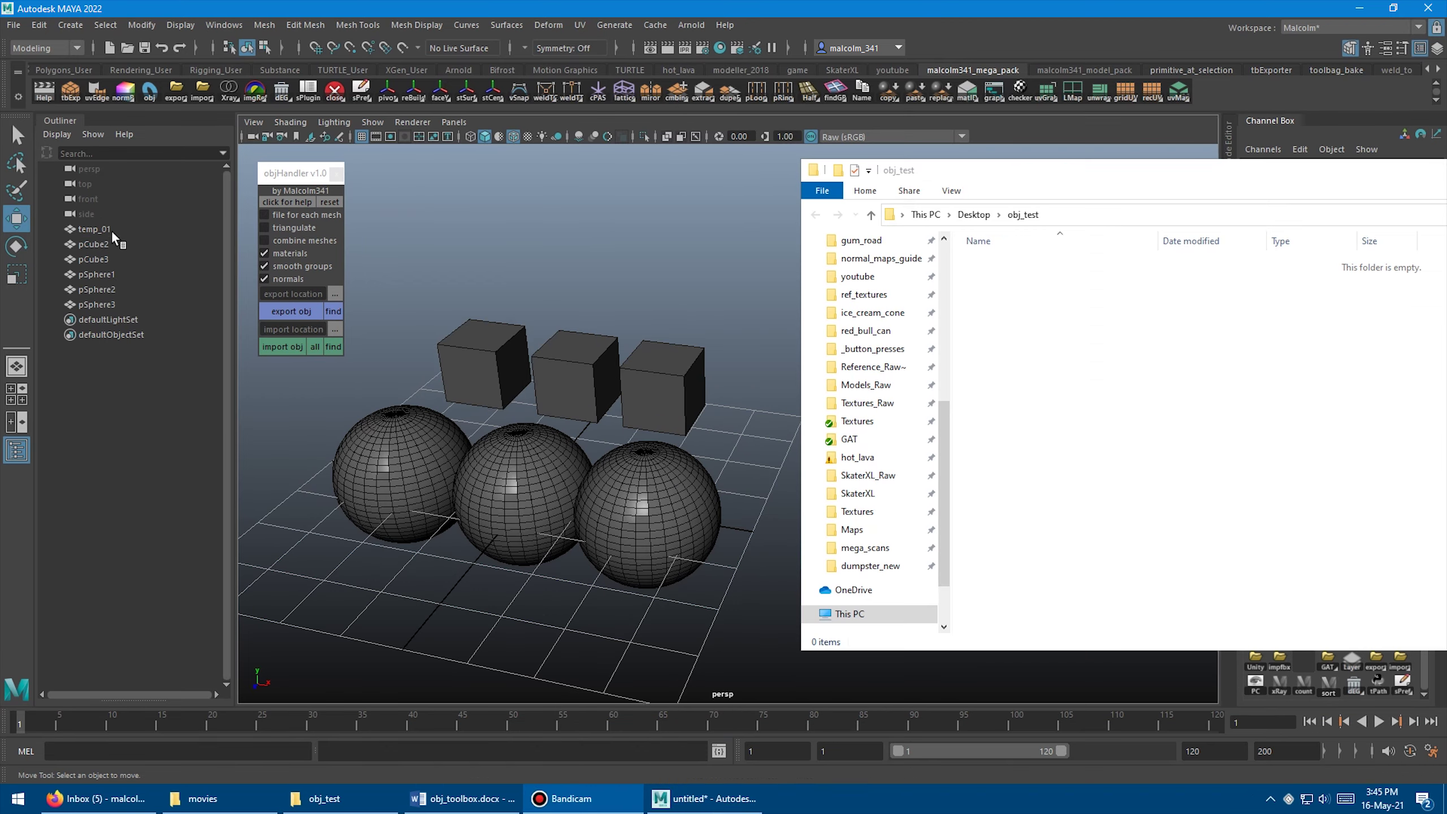
# Hide the six originals, set obj_test as the export folder, and export them to temp_01.obj.
pyautogui.moveTo(111, 230); pyautogui.dragTo(114, 298)
pyautogui.hotkey('ctrl', 'h')
pyautogui.click(335, 294)
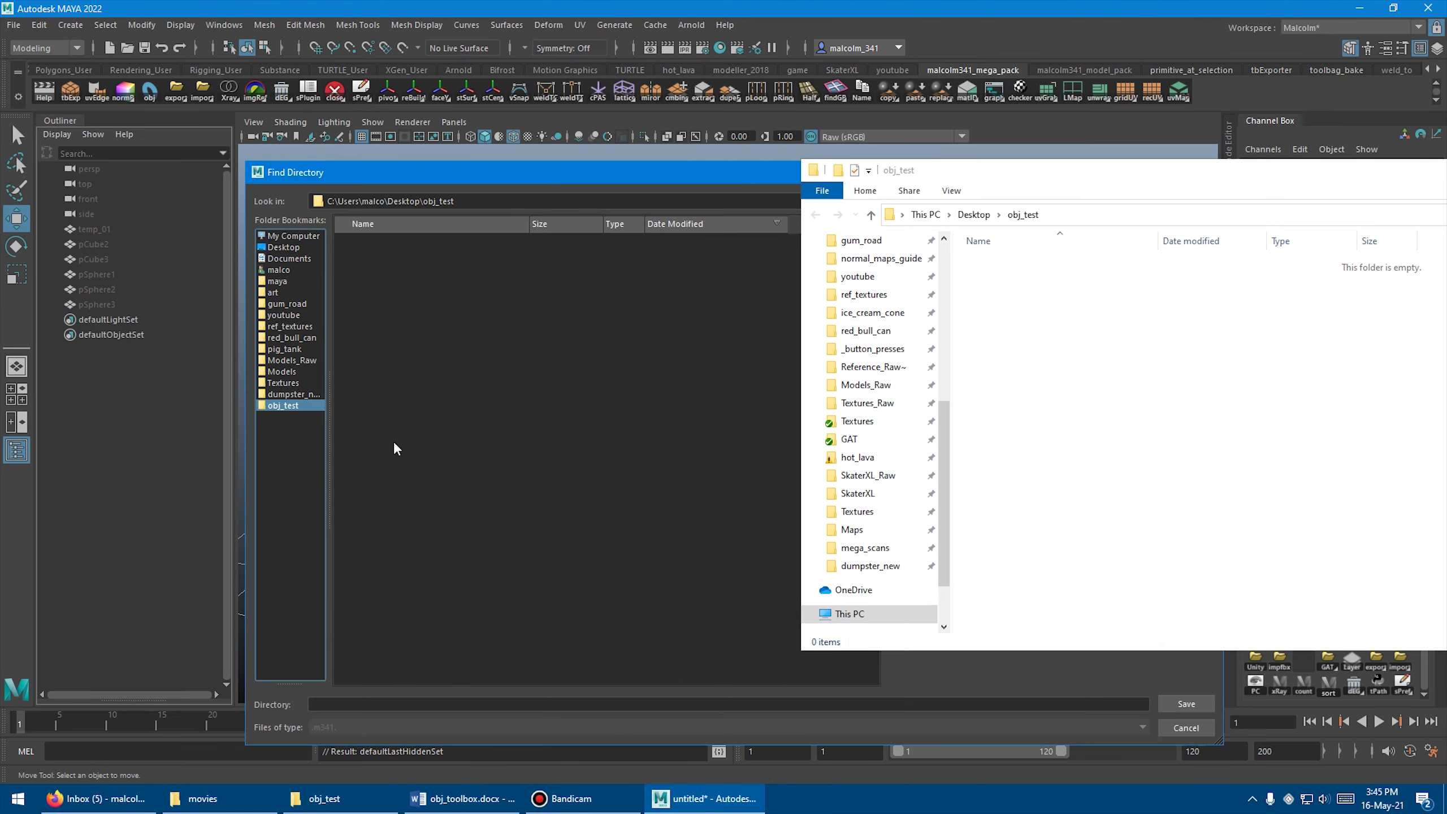
pyautogui.click(707, 603)
pyautogui.moveTo(111, 228); pyautogui.dragTo(120, 303)
pyautogui.click(285, 312)
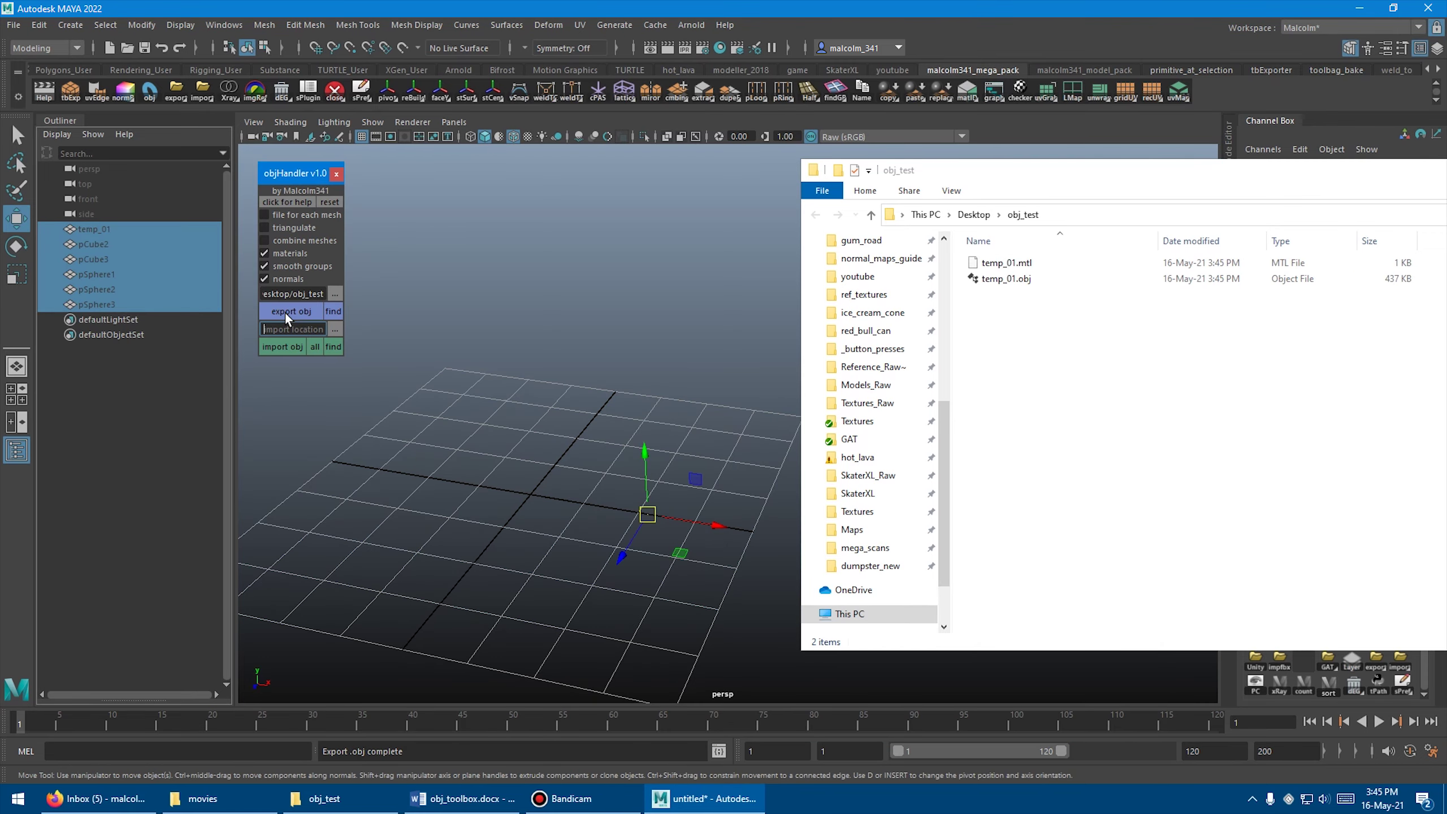
# Turn off material export, then test-import temp_01.obj and undo the import.
pyautogui.click(284, 254)
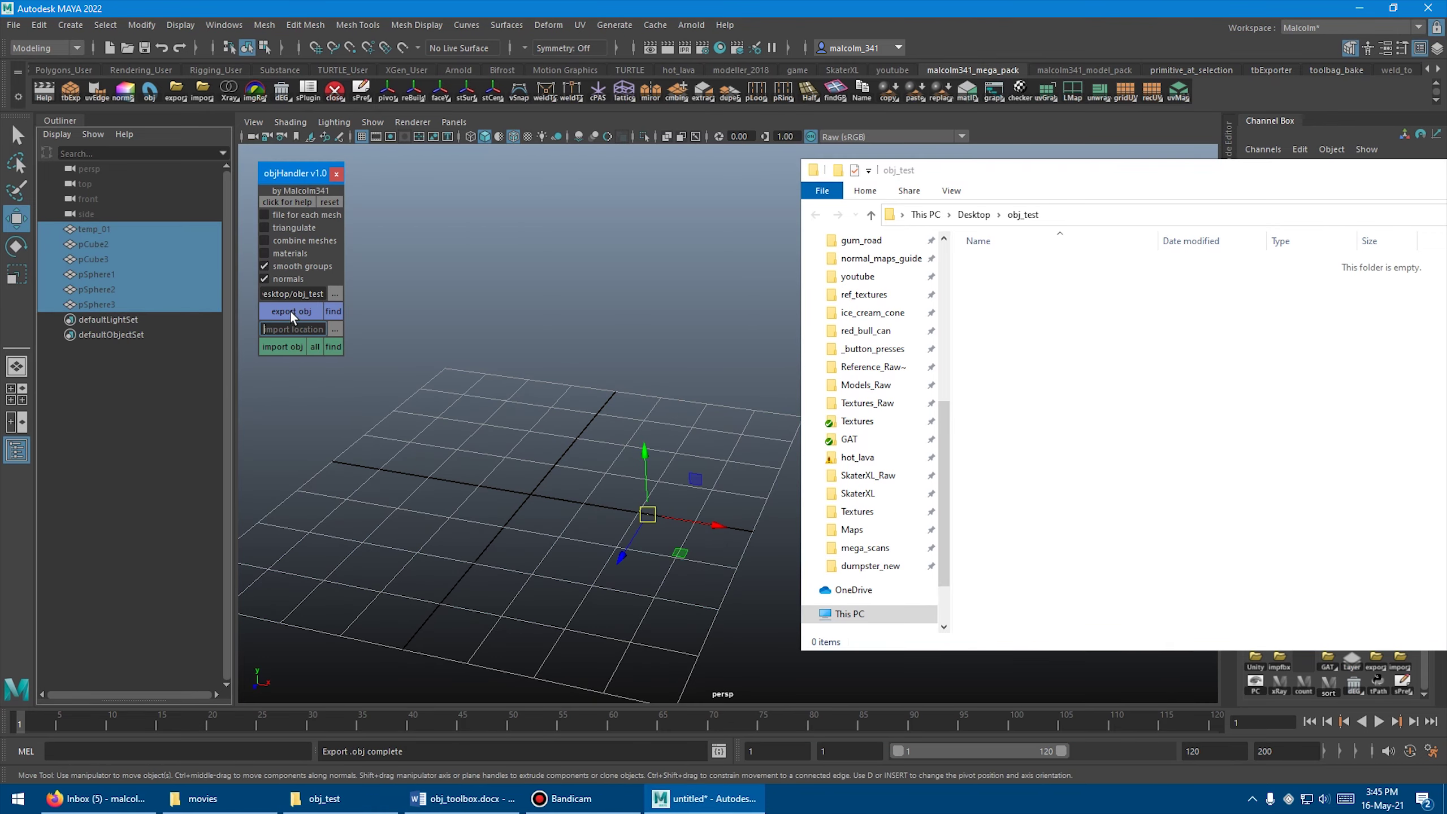
pyautogui.click(335, 329)
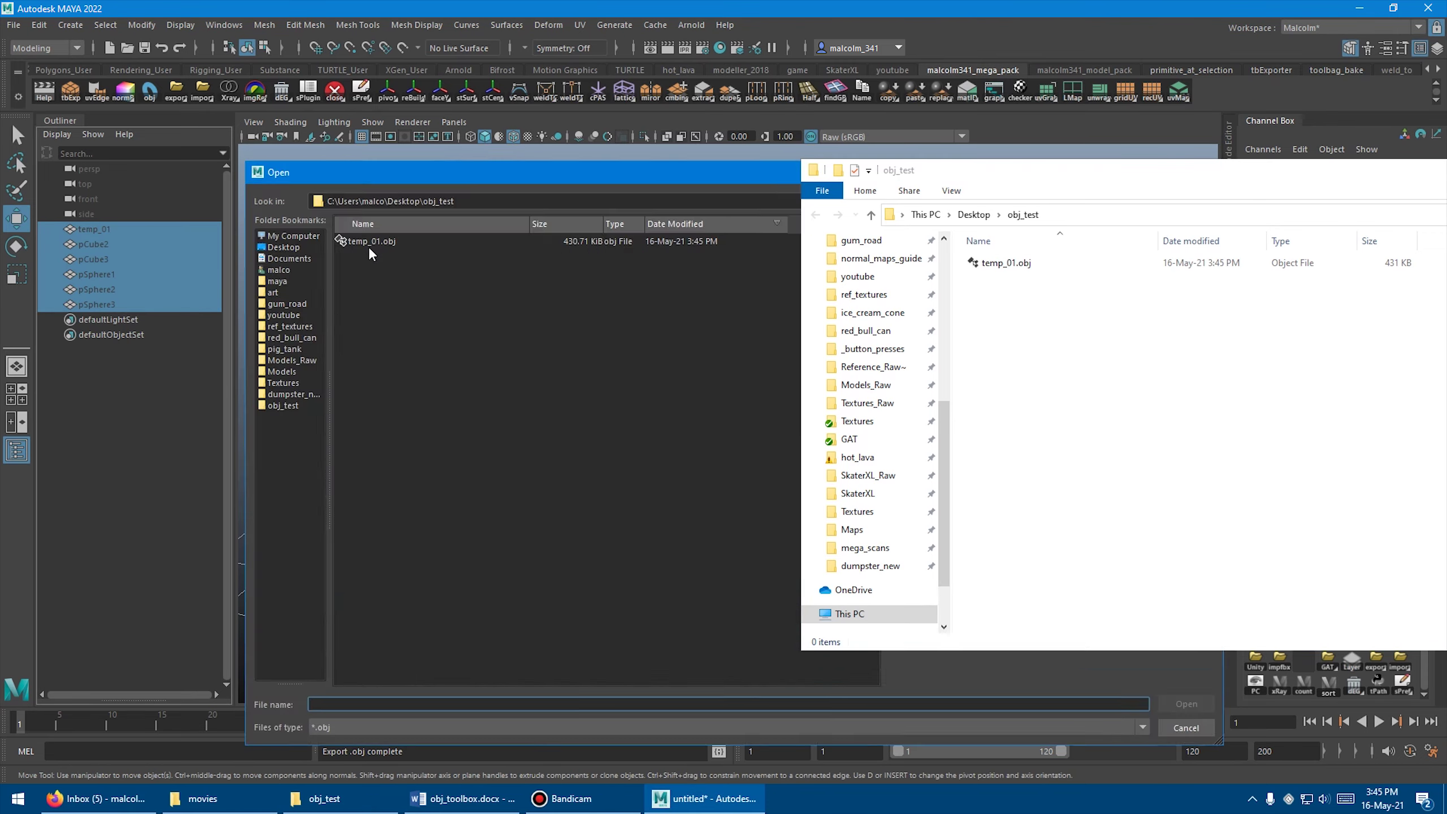
pyautogui.doubleClick(367, 239)
pyautogui.click(283, 347)
pyautogui.click(165, 375)
pyautogui.hotkey('ctrl', 'z')
pyautogui.hotkey('ctrl', 'z')
# Re-export the meshes triangulated, import the result, and delete the imported meshes.
pyautogui.click(265, 228)
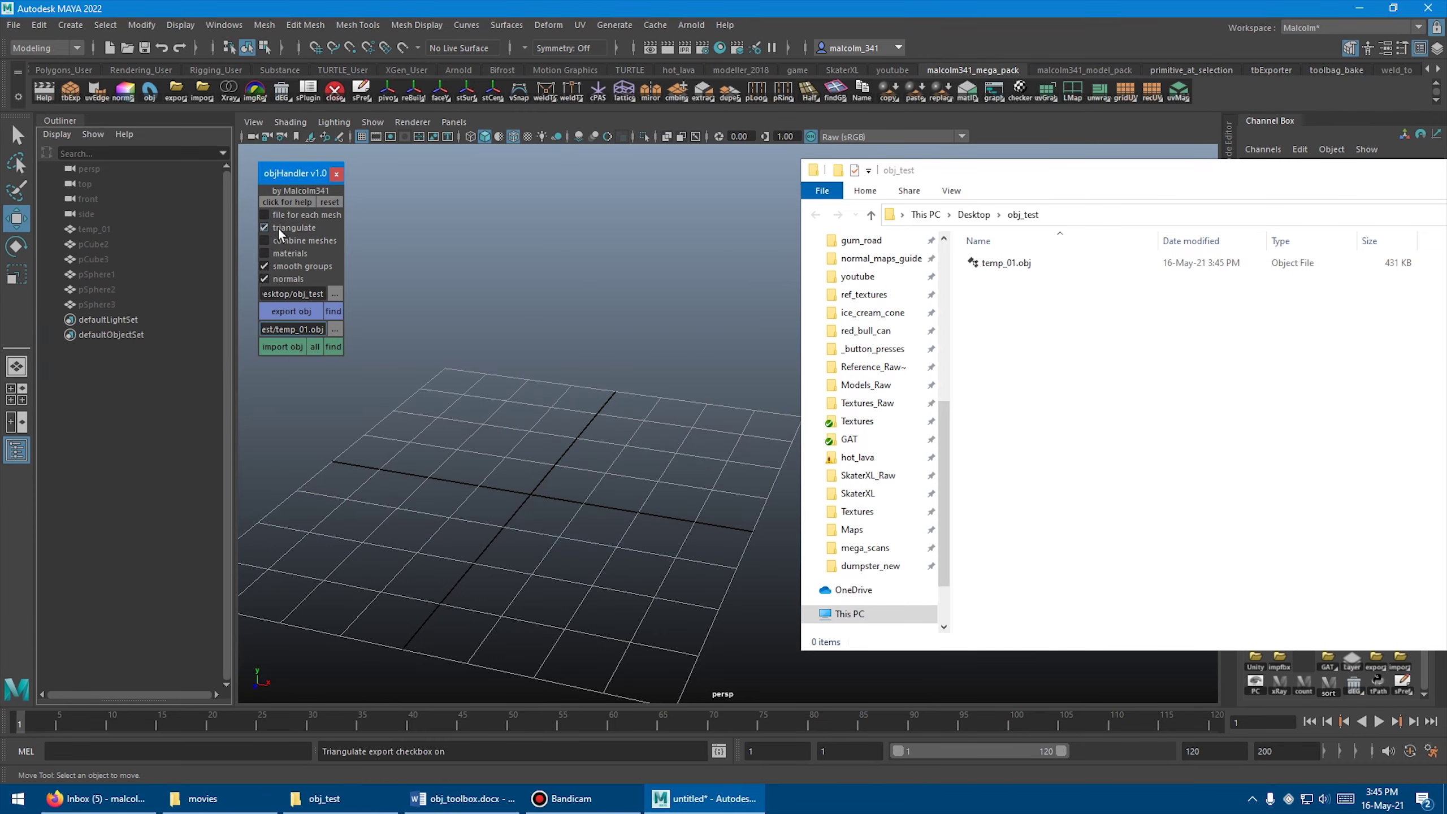
pyautogui.hotkey('ctrl', 'z')
pyautogui.click(279, 311)
pyautogui.click(282, 345)
pyautogui.moveTo(114, 320); pyautogui.dragTo(143, 392)
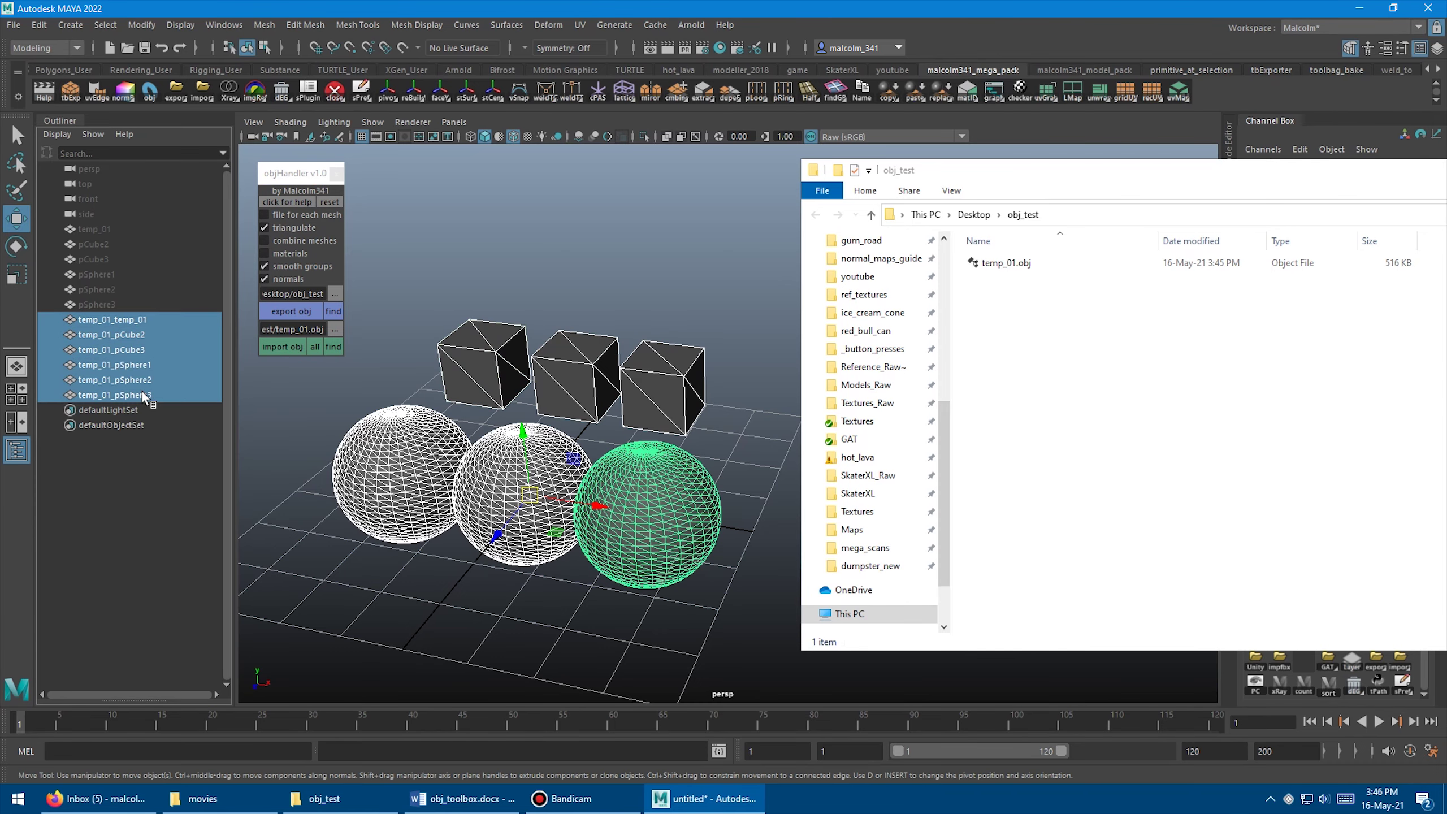
pyautogui.press('Delete')
# Re-export the six originals combined into one object, import it, and undo the import.
pyautogui.click(265, 240)
pyautogui.moveTo(216, 228); pyautogui.dragTo(231, 315)
pyautogui.click(291, 311)
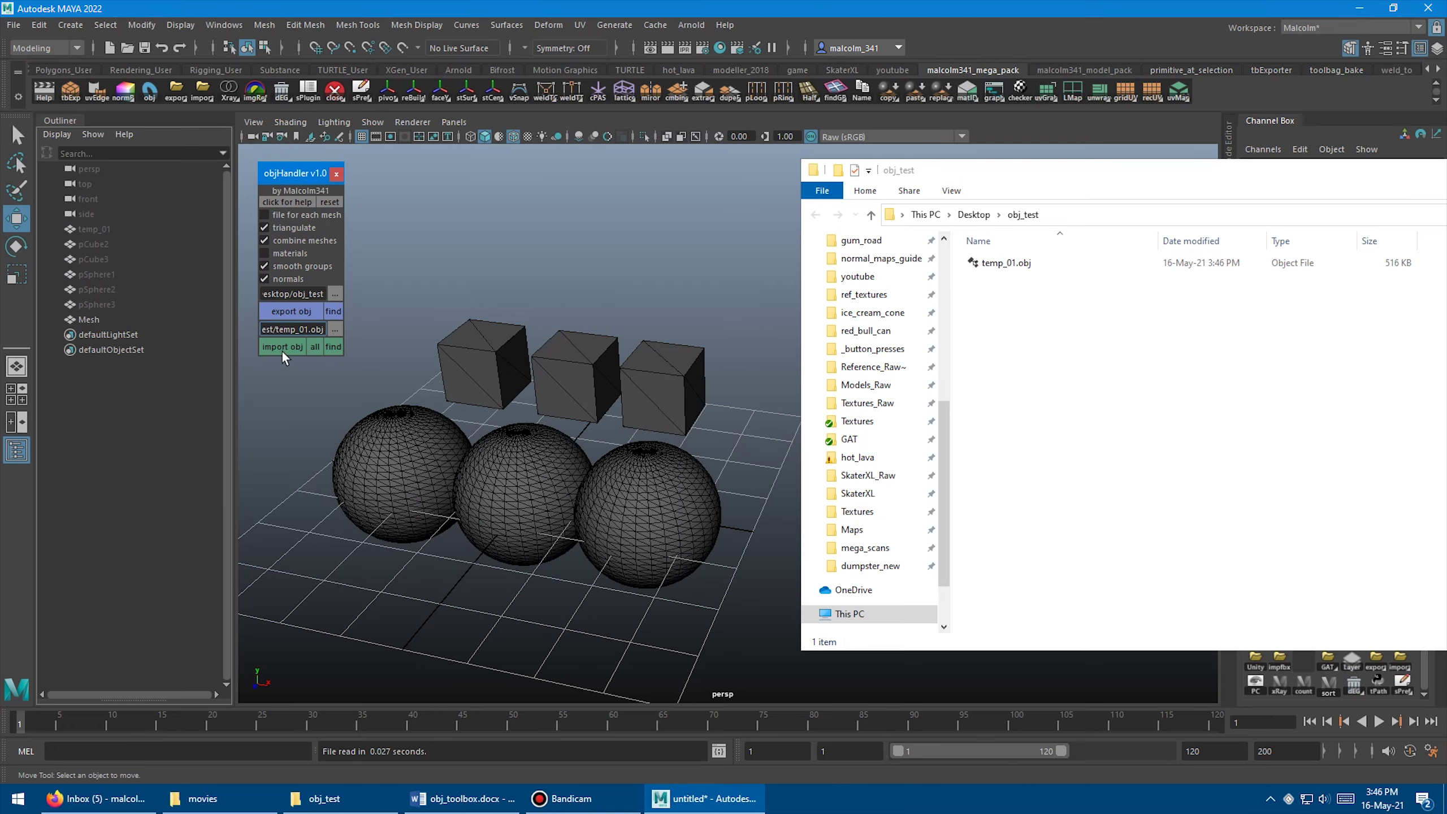
pyautogui.click(283, 347)
pyautogui.hotkey('ctrl', 'z')
# Export each mesh to its own OBJ, drag the six files from obj_test into the viewport, then undo.
pyautogui.click(264, 214)
pyautogui.click(278, 309)
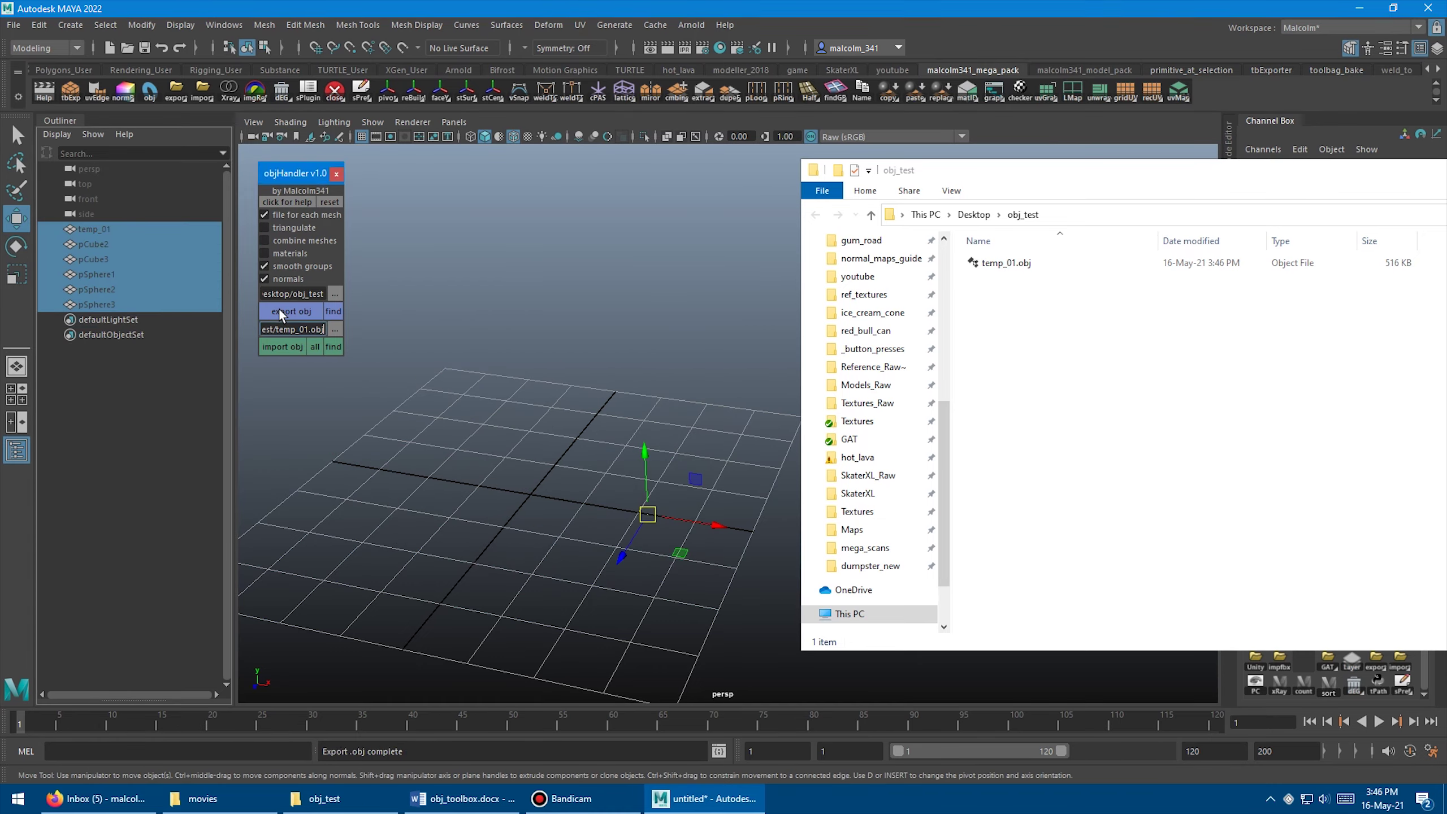
pyautogui.click(314, 346)
pyautogui.moveTo(974, 382); pyautogui.dragTo(1060, 258)
pyautogui.moveTo(1005, 278); pyautogui.dragTo(473, 536)
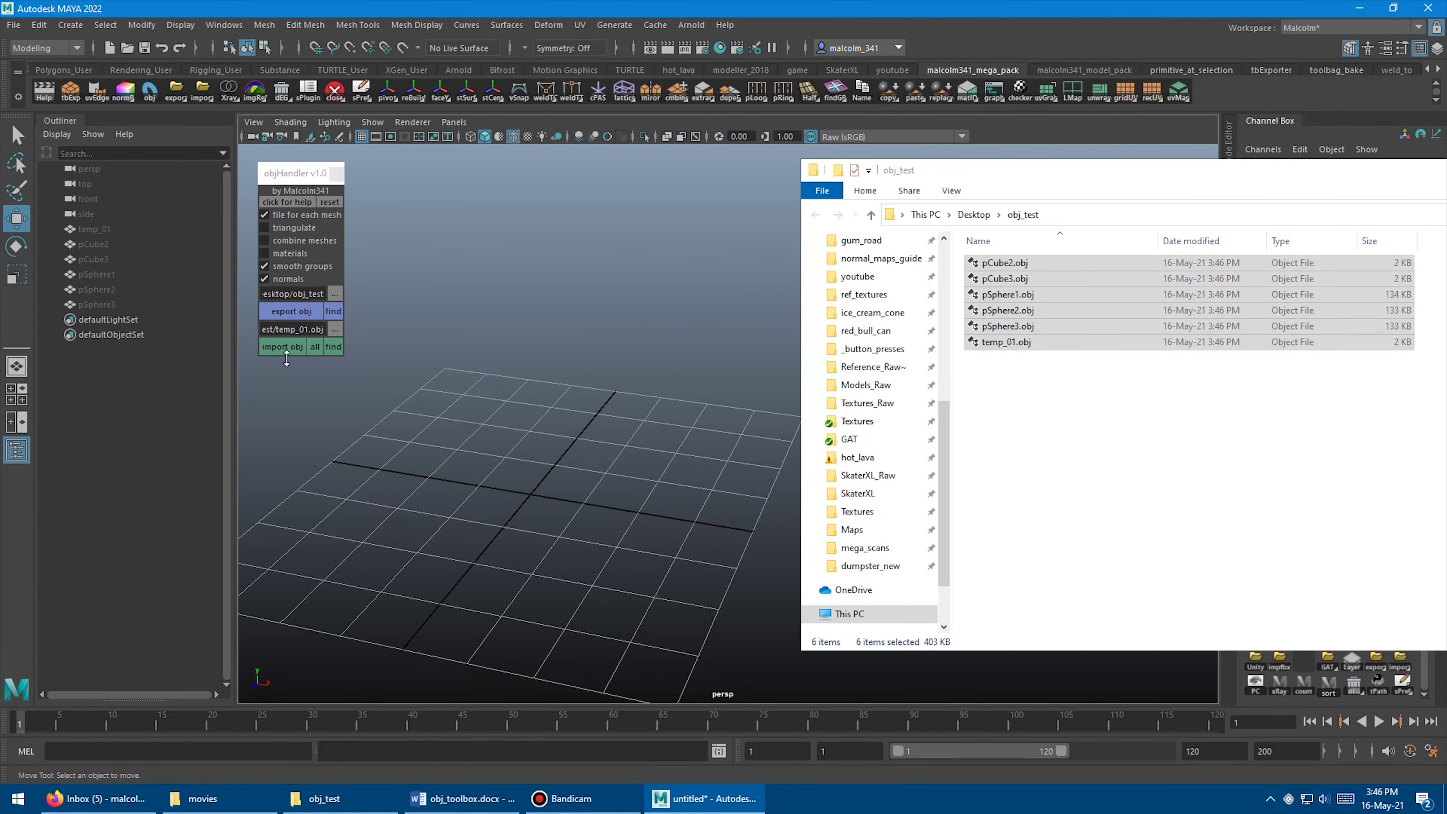
pyautogui.hotkey('ctrl', 'z')
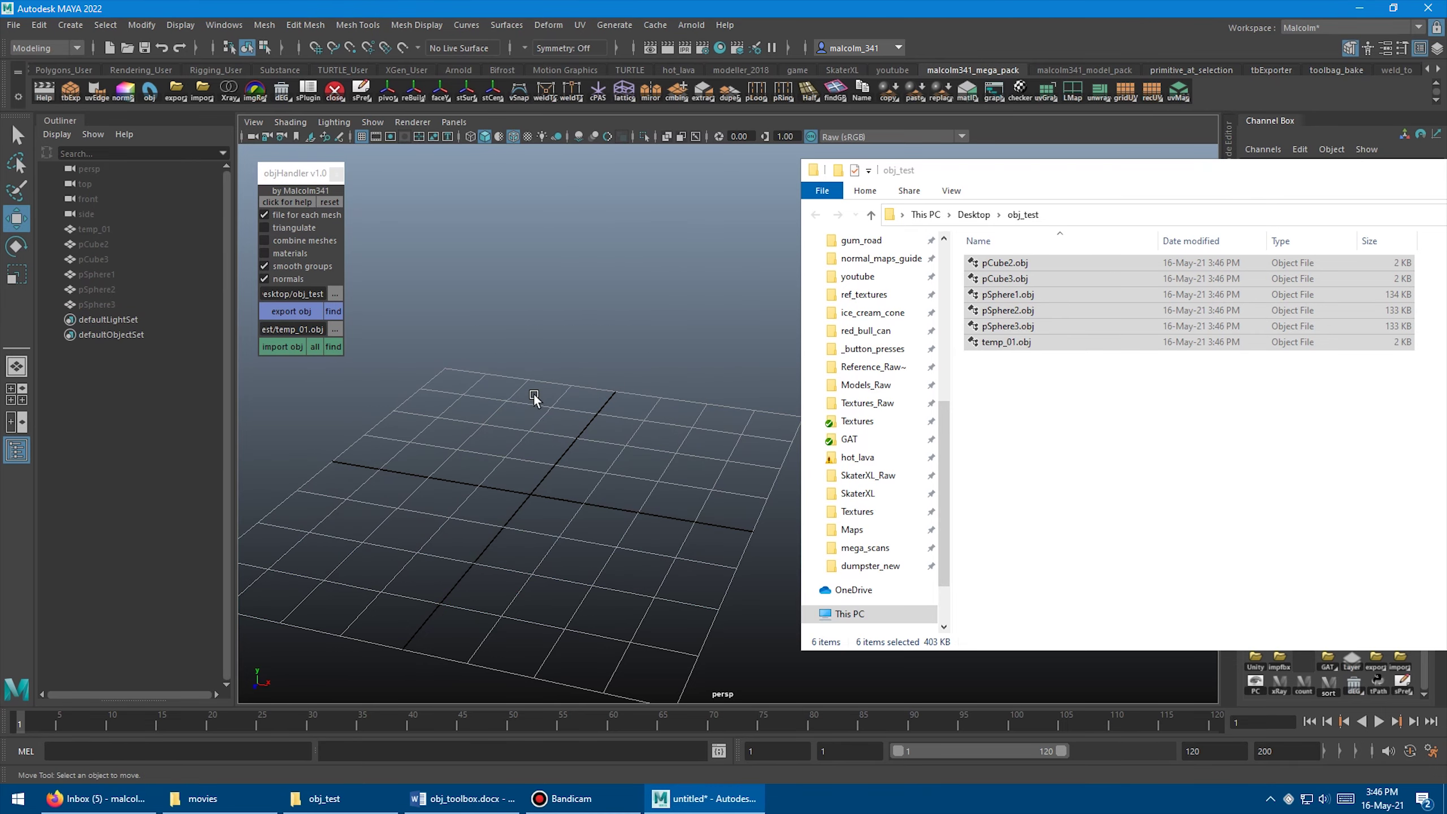